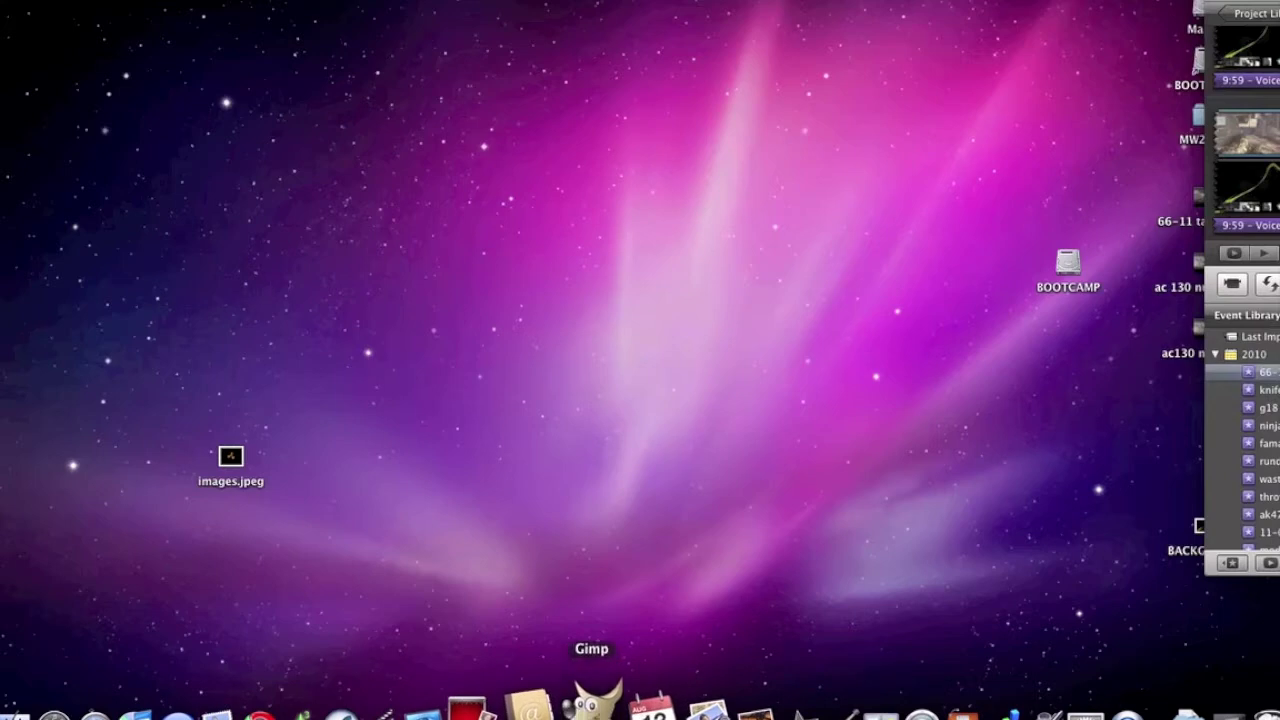
Launch GIMP from the Dock icon and wait for its empty window and toolbox
left_click(593, 703)
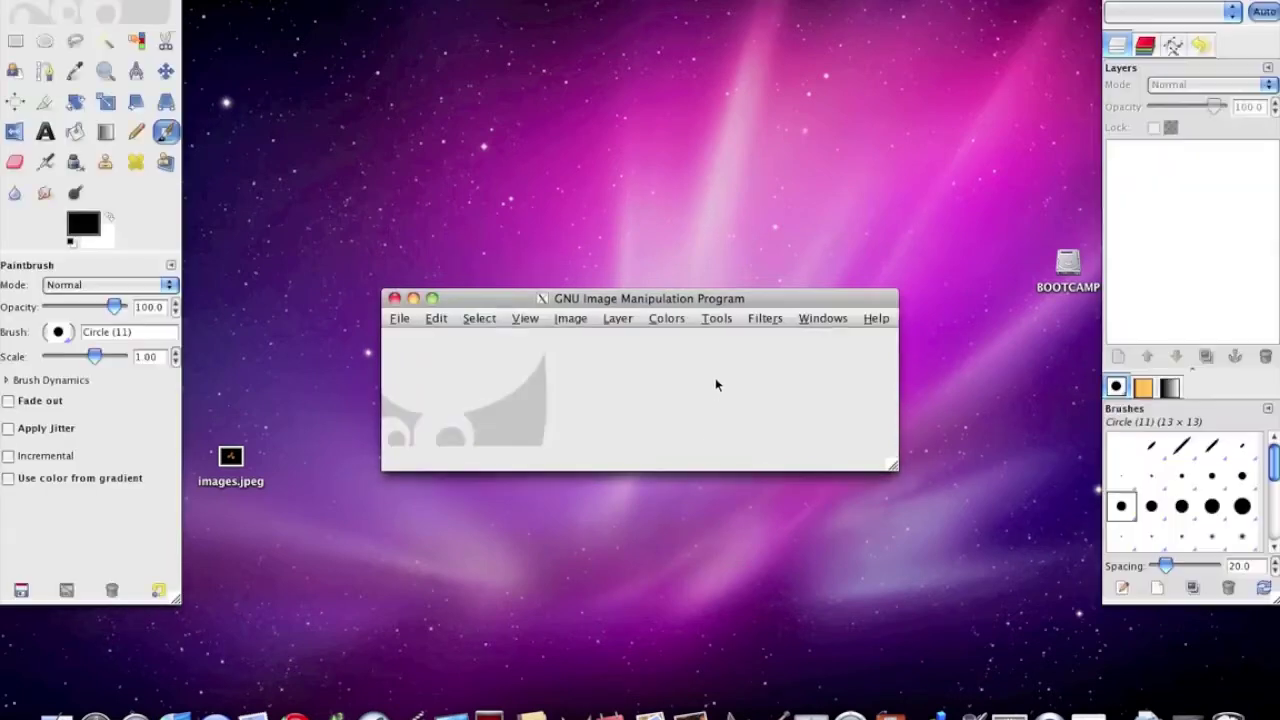
Open BACKGROUND.jpg from the Desktop and enlarge its window to show the full 1280×720 image
left_click_drag(668, 303, 676, 0)
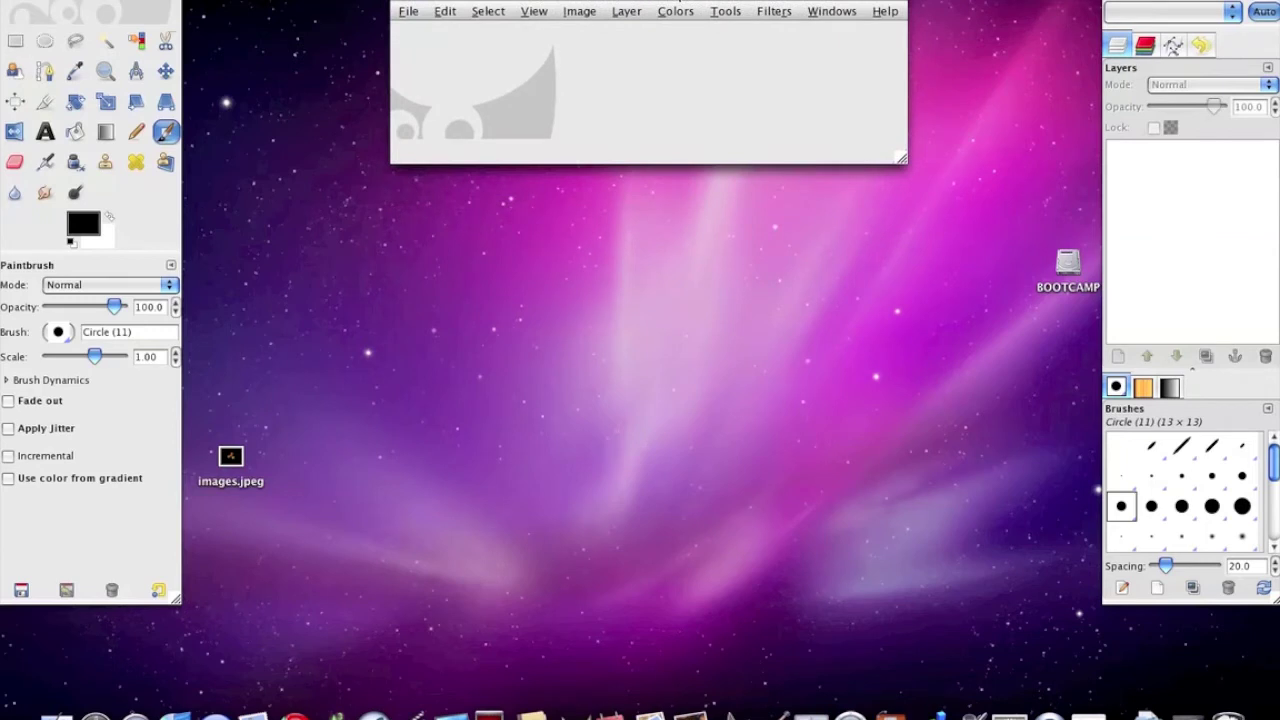
left_click(406, 12)
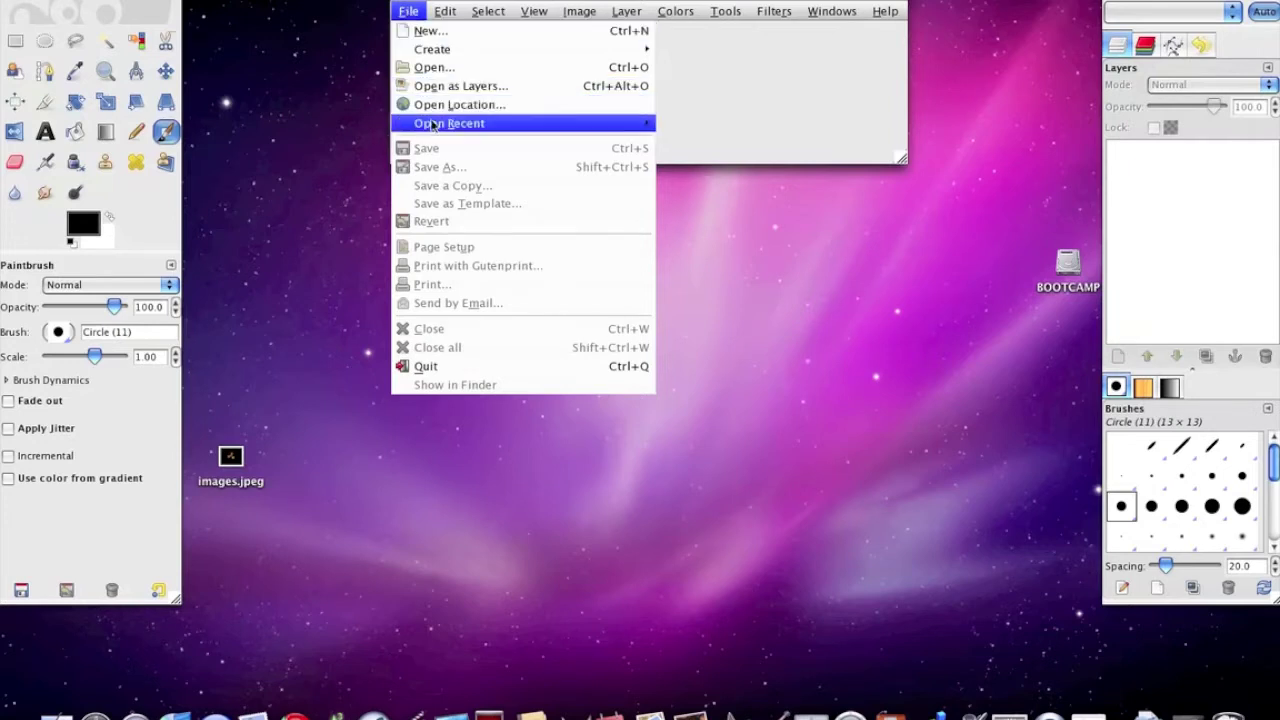
left_click(473, 66)
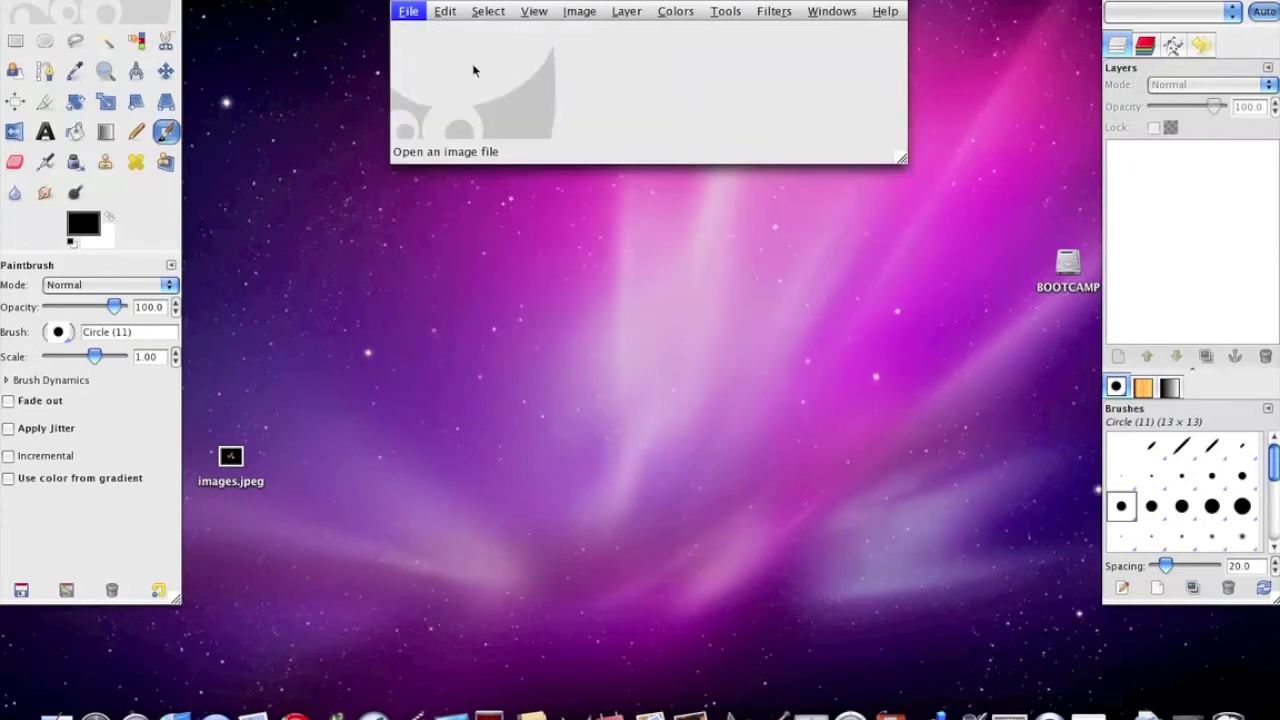
double_click(478, 96)
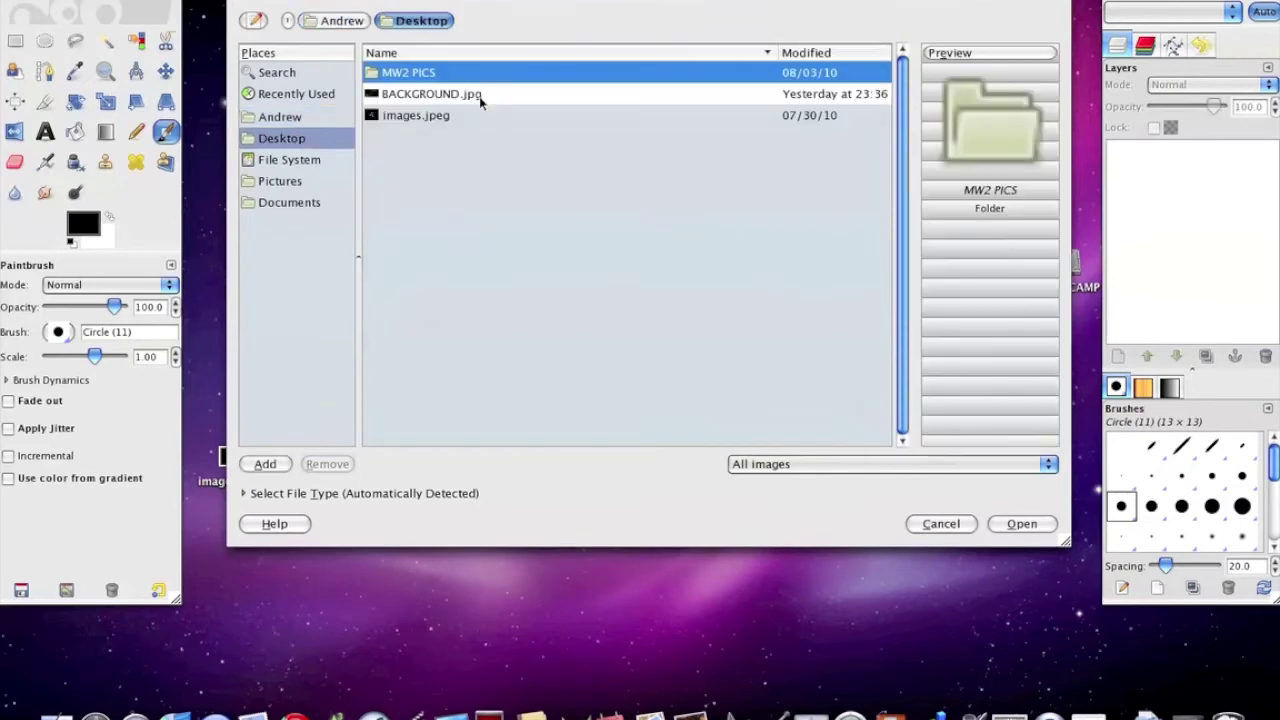
double_click(536, 95)
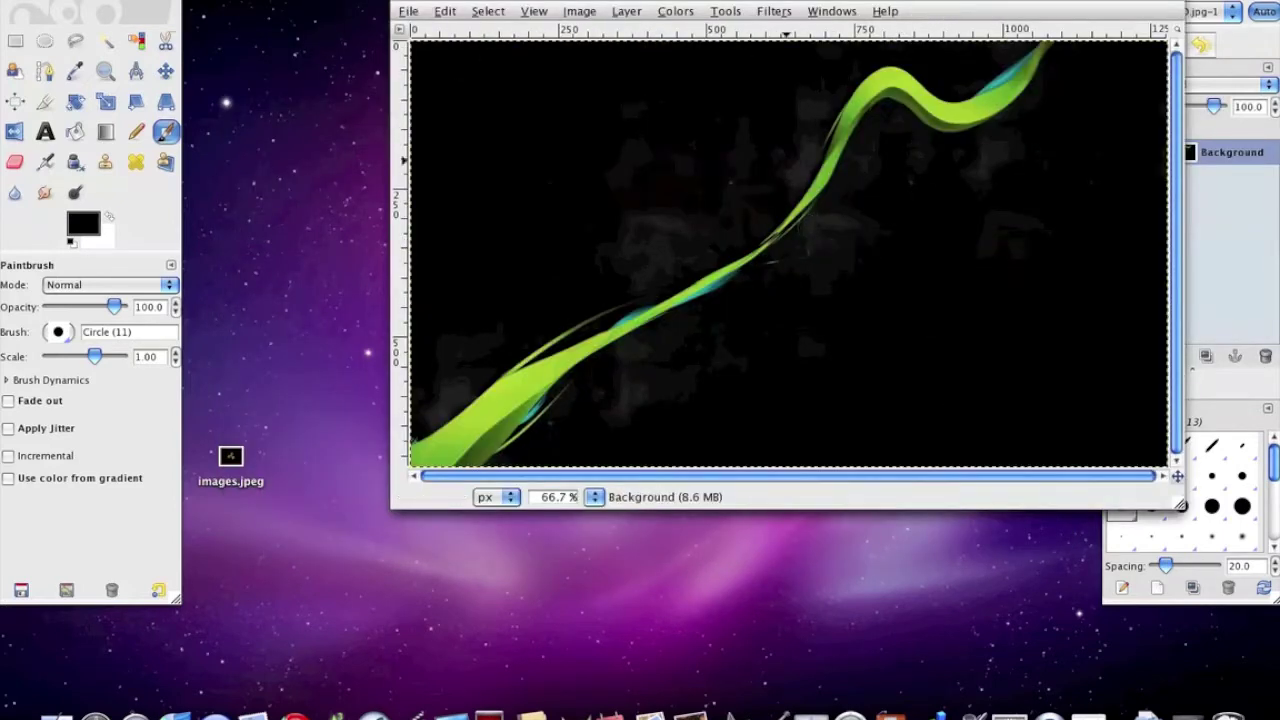
left_click_drag(712, 5, 535, 3)
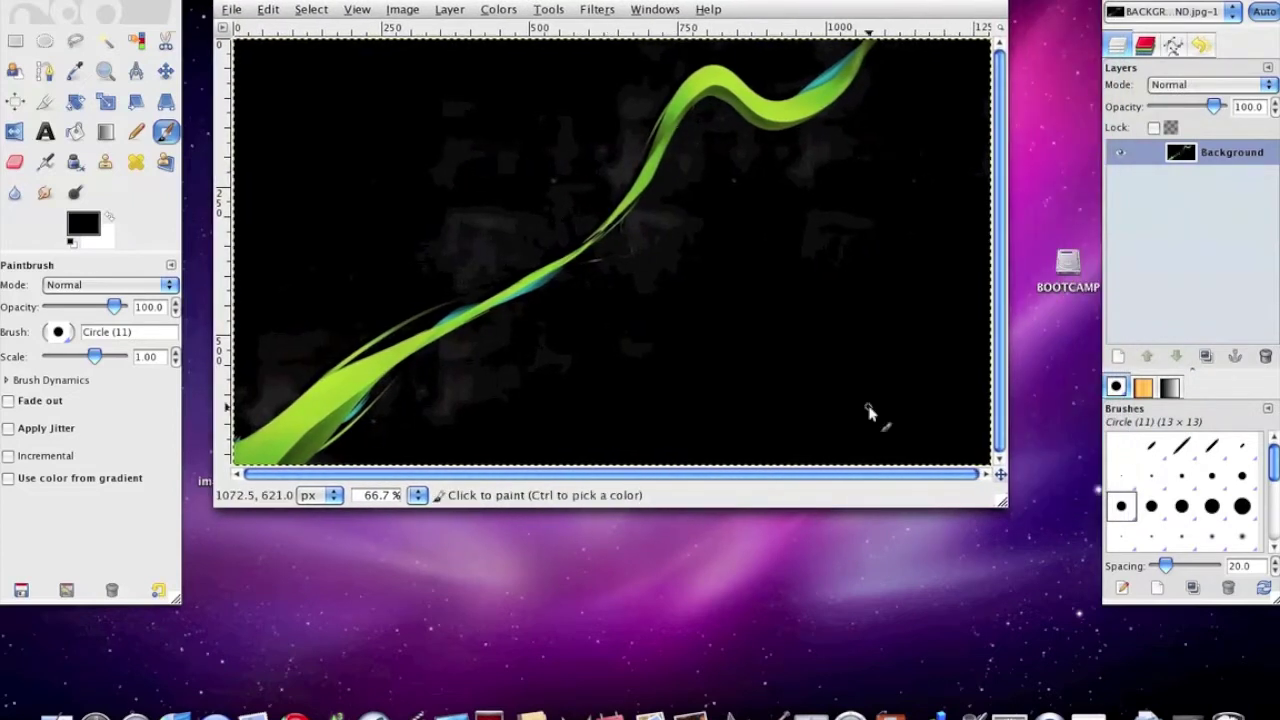
left_click_drag(1003, 505, 1050, 565)
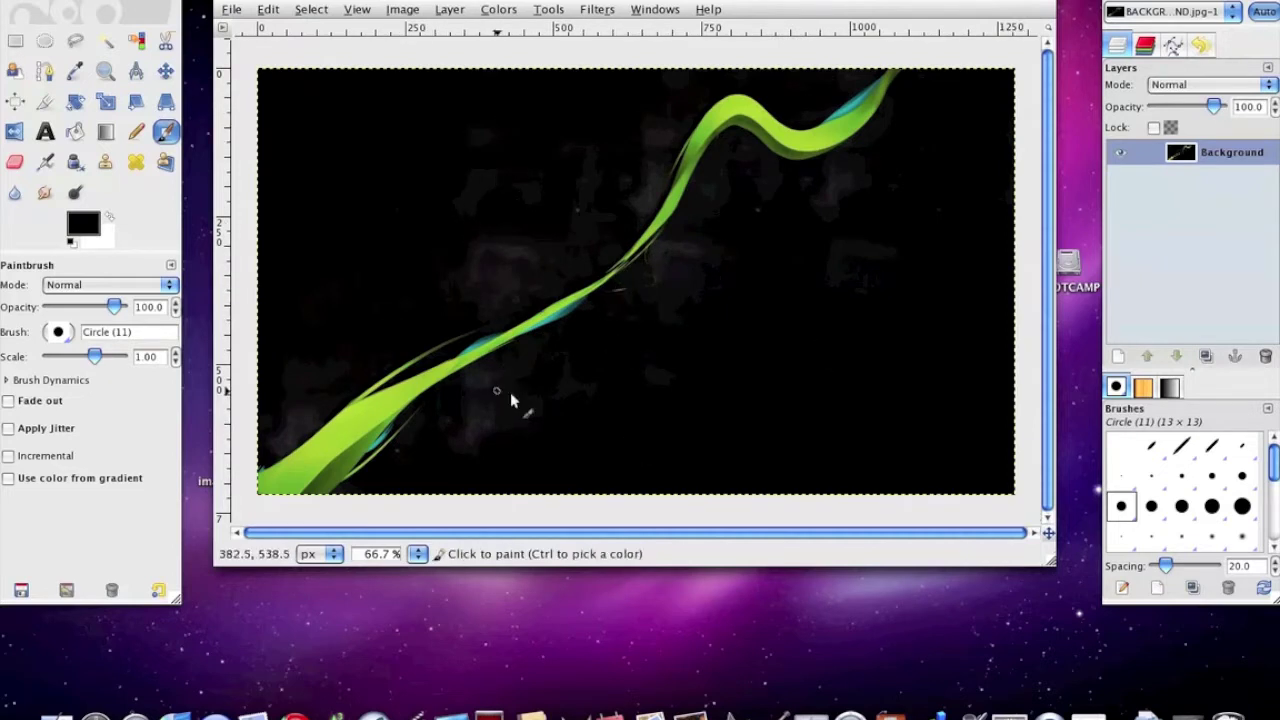
Add a transparent 'guns' layer with a long black-to-white gradient bar at bottom-left
left_click(1119, 356)
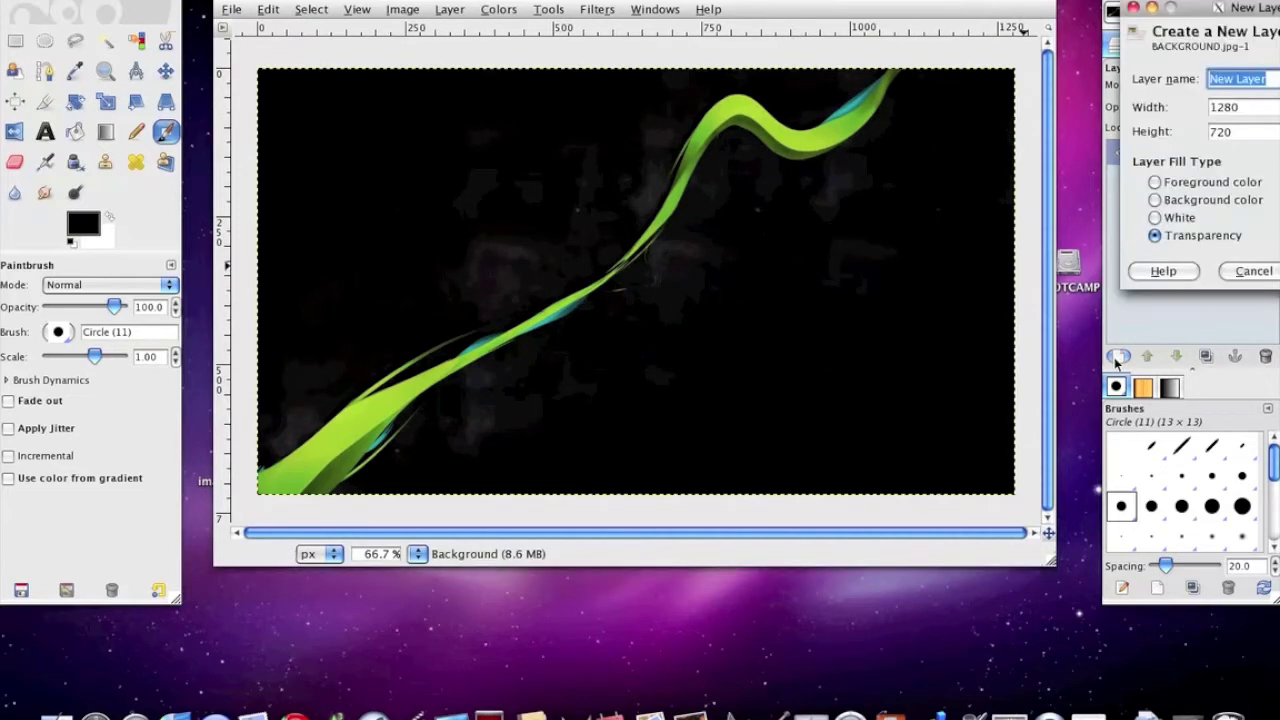
key("BackSpace")
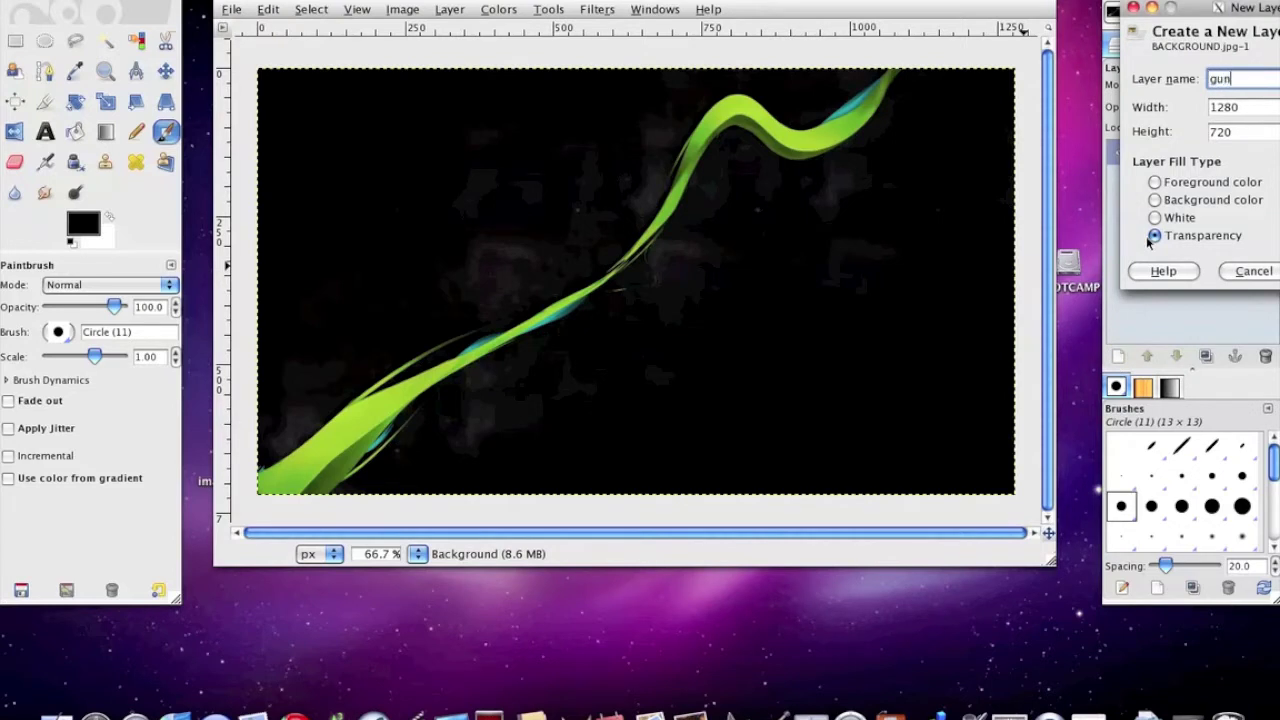
key("Return")
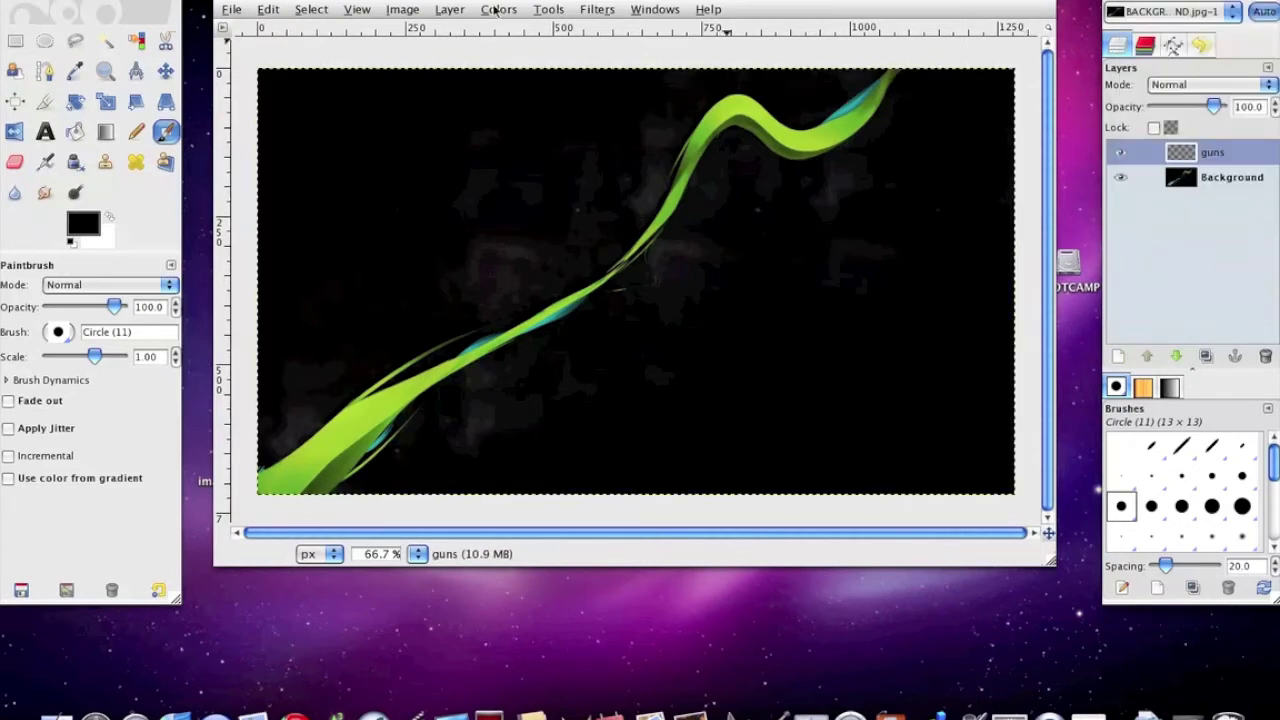
left_click(15, 41)
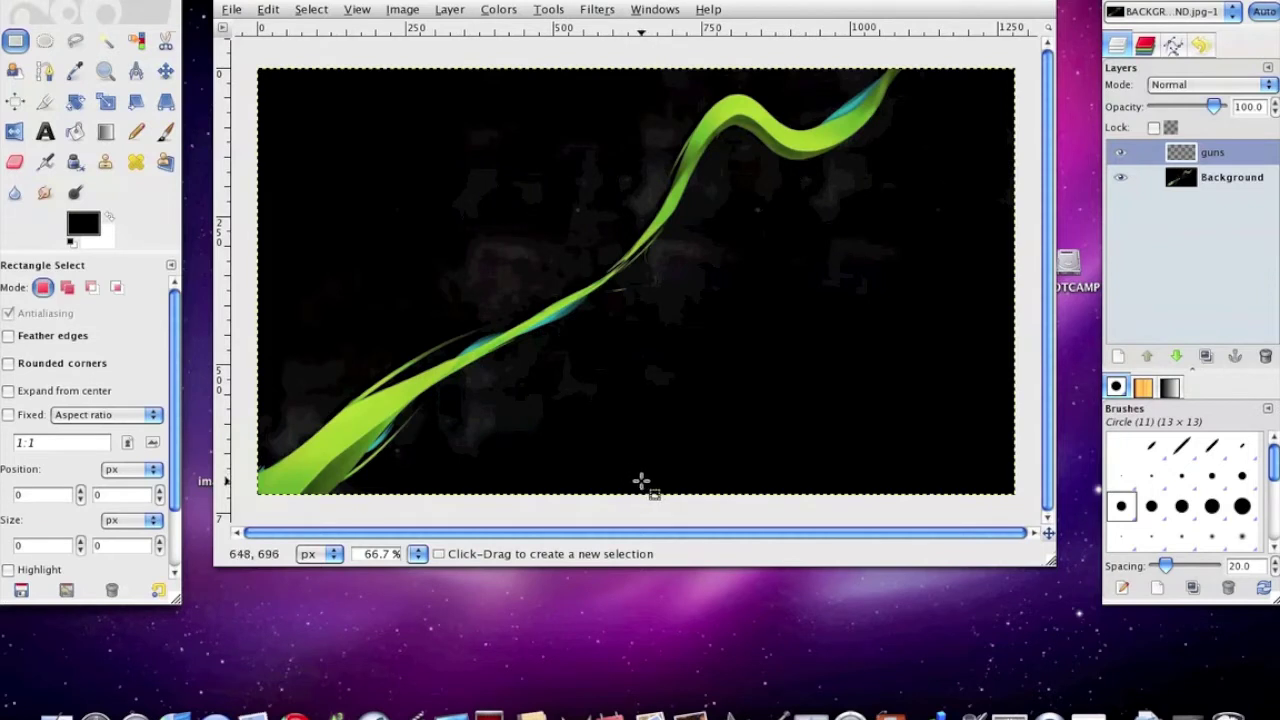
left_click_drag(638, 487, 279, 416)
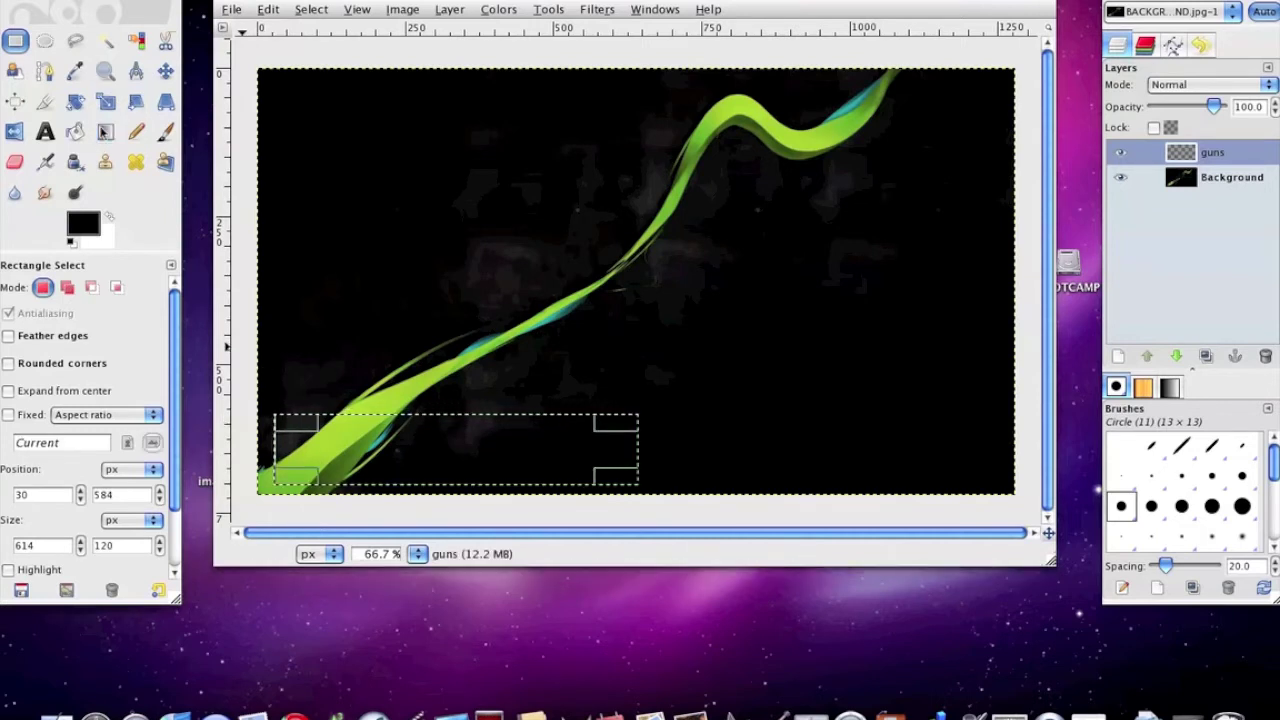
left_click(104, 132)
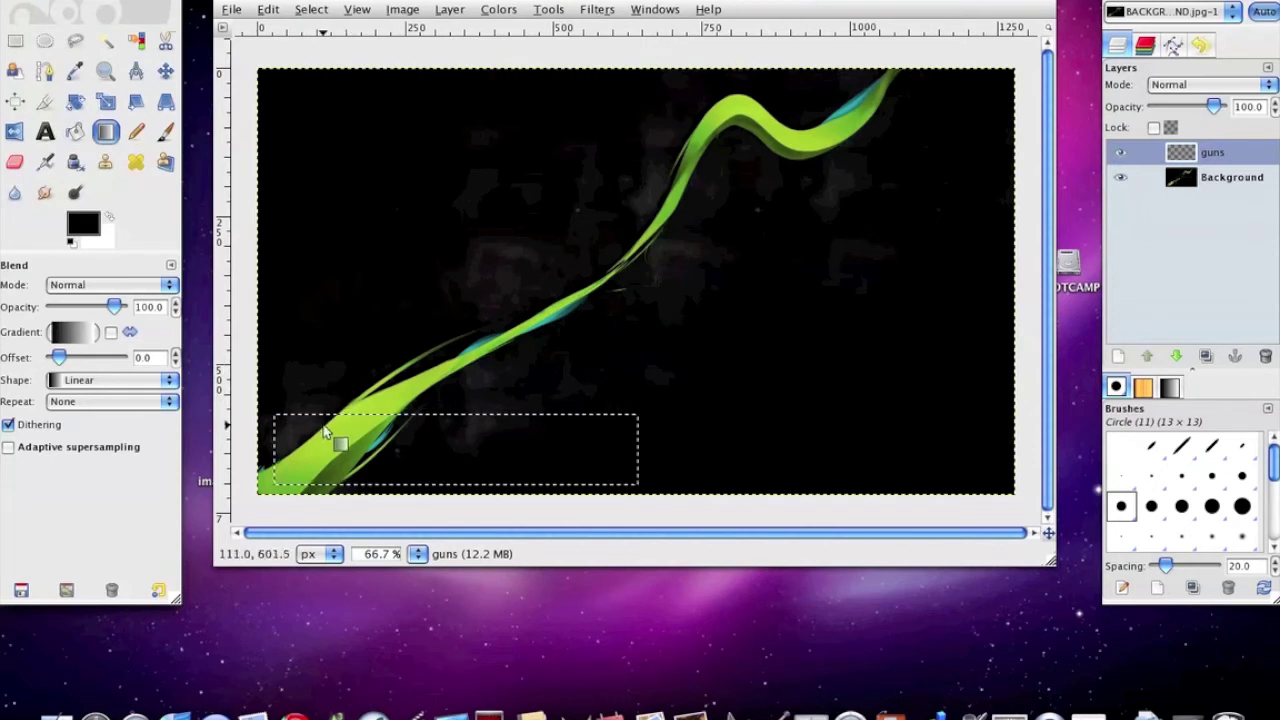
left_click_drag(285, 444, 609, 449)
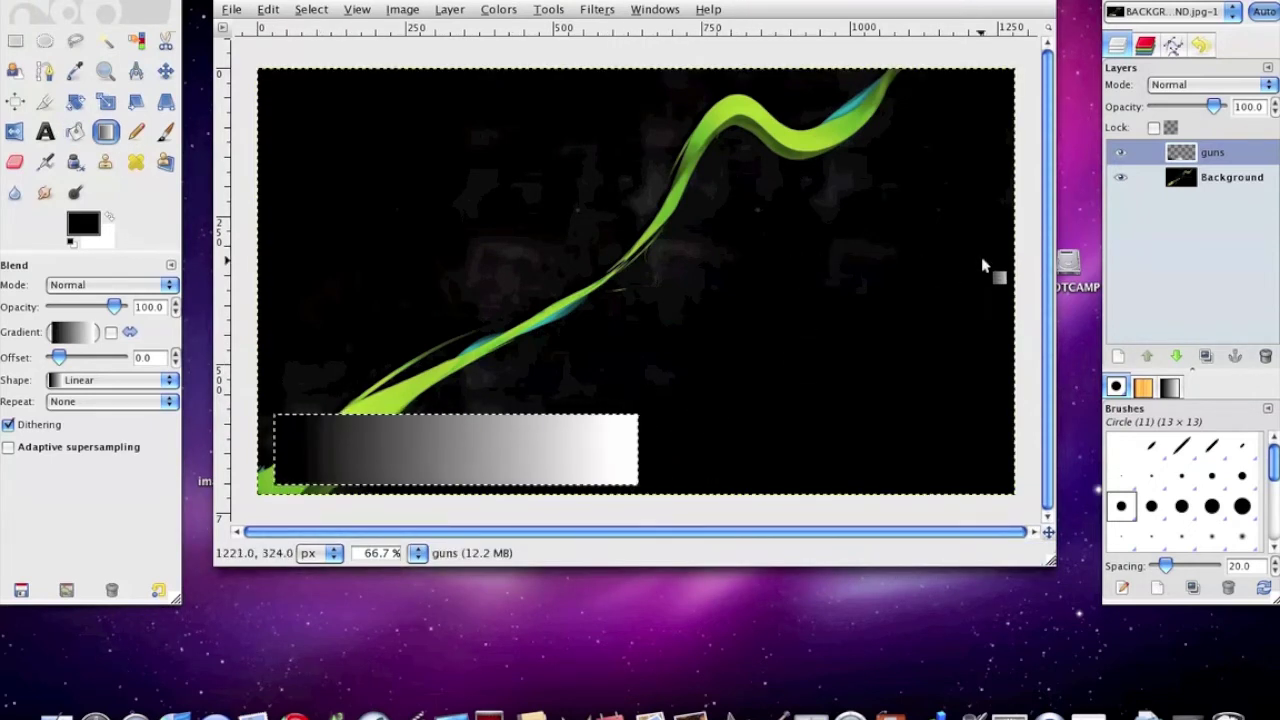
left_click(1120, 357)
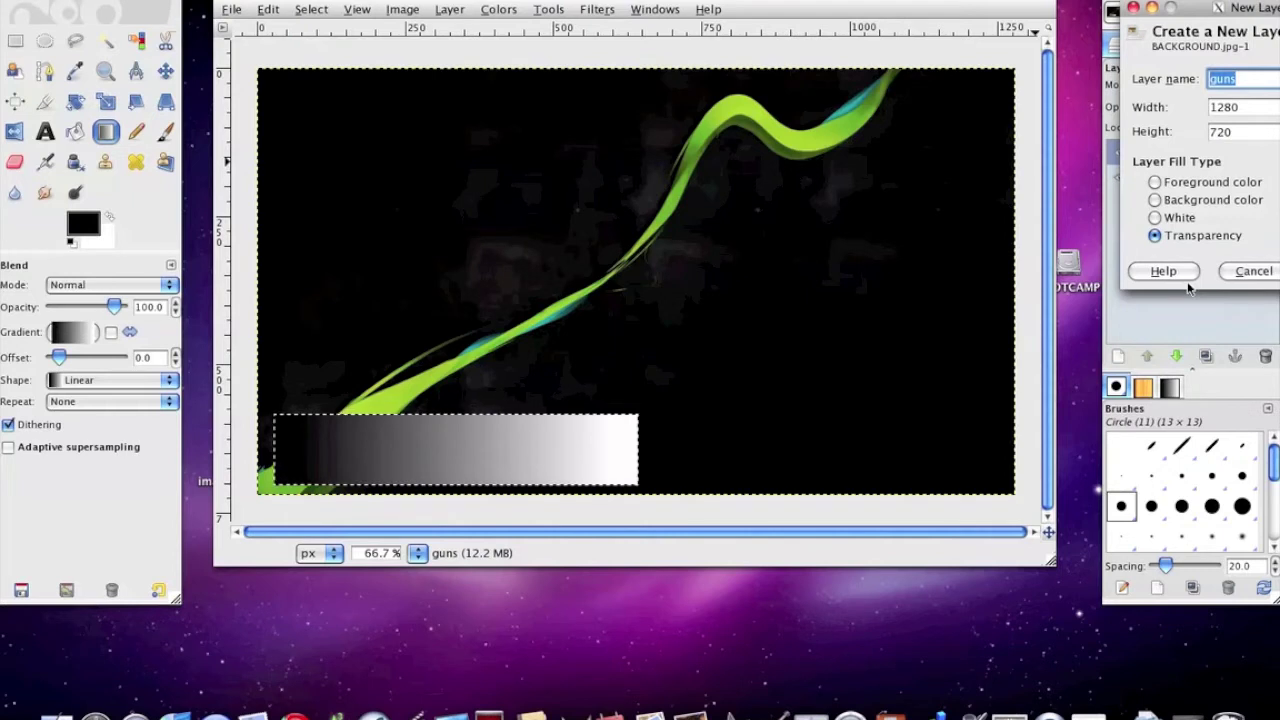
Add an 'equip' layer with a small black-to-white gradient box right of the guns bar
key("BackSpace")
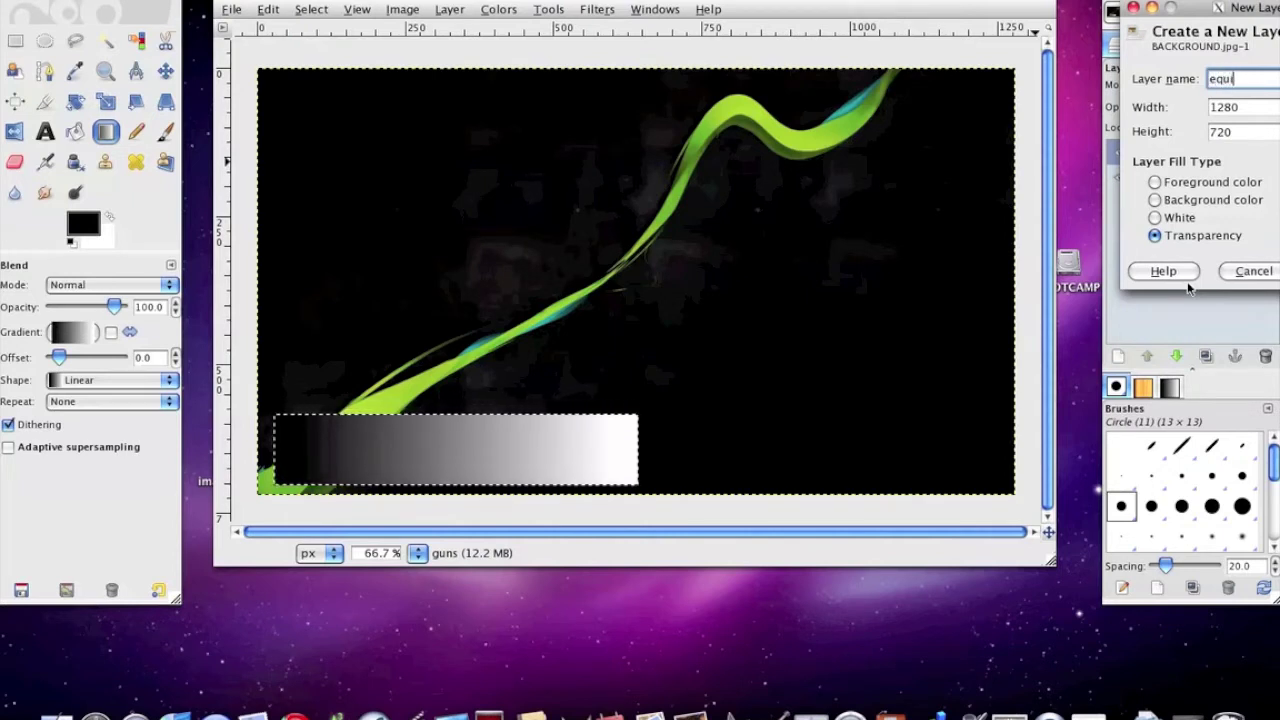
key("Return")
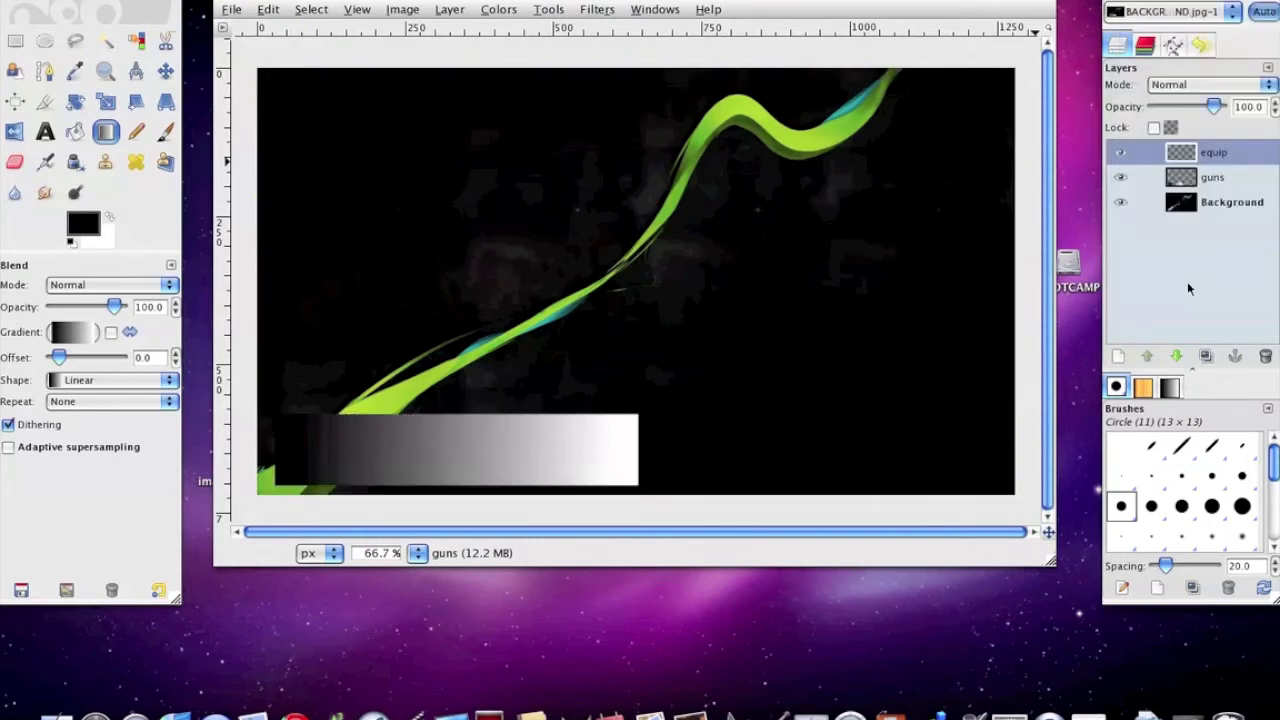
left_click(15, 40)
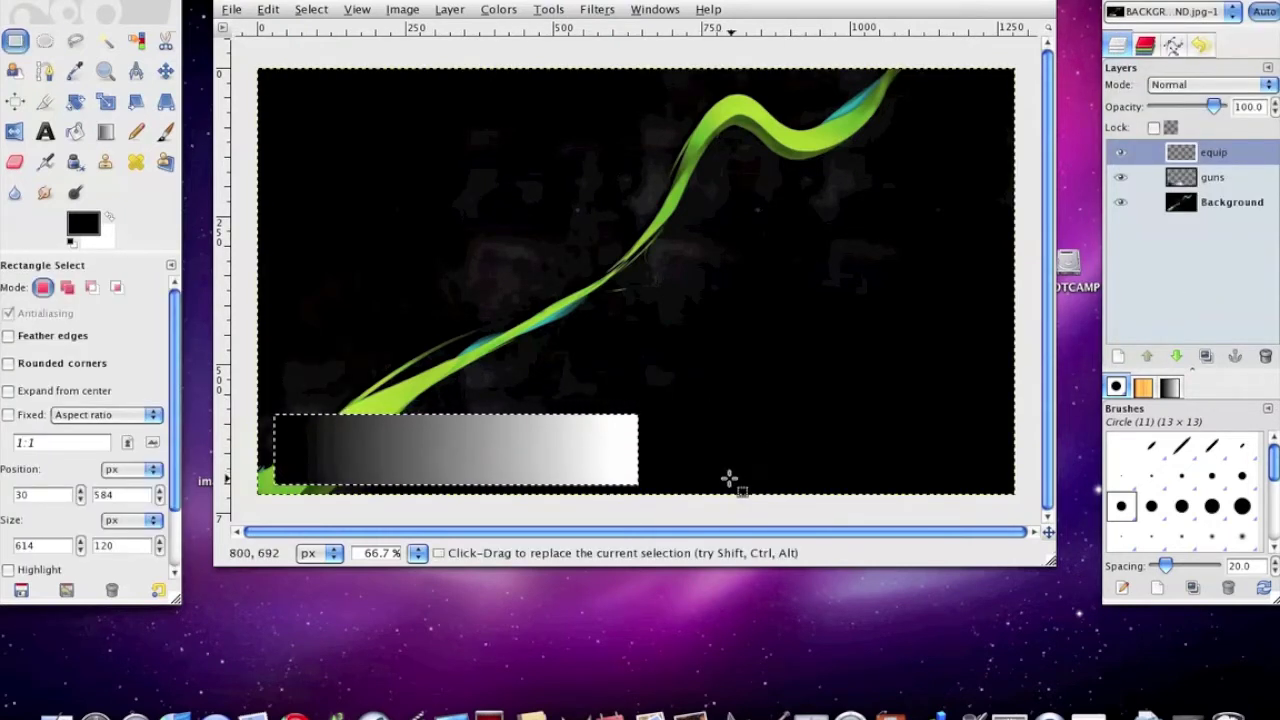
left_click_drag(729, 478, 653, 421)
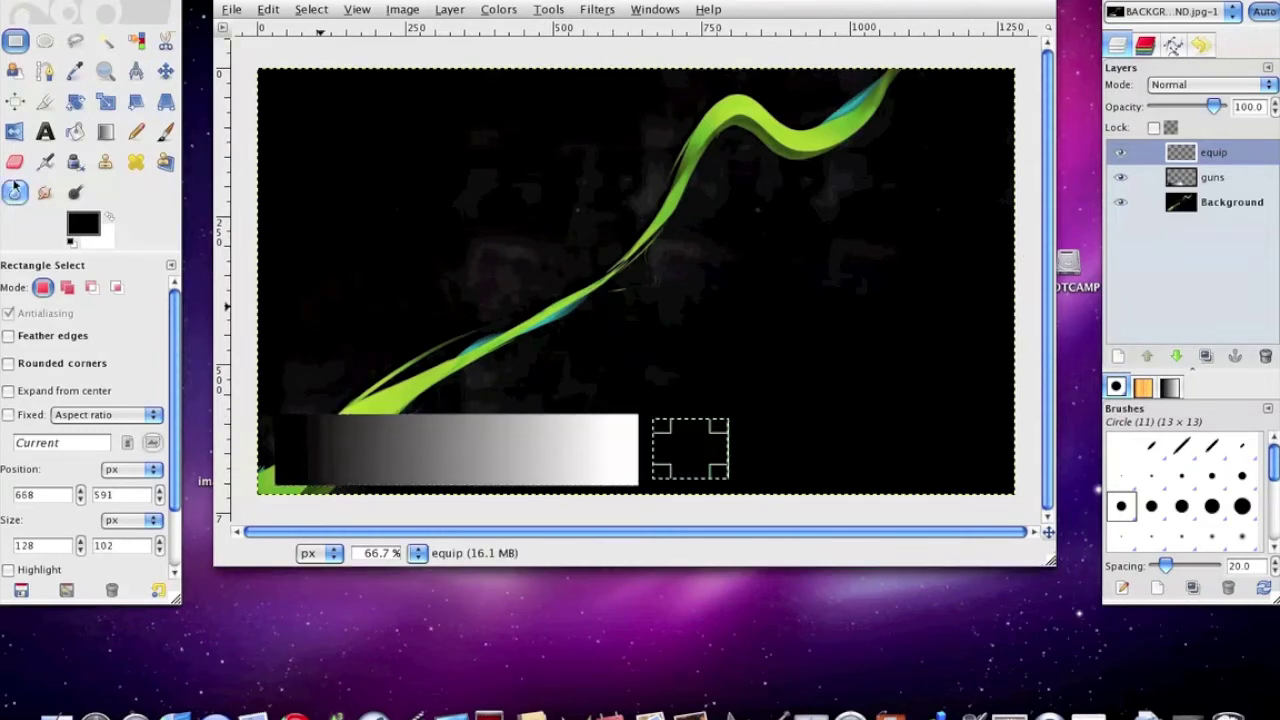
left_click(105, 131)
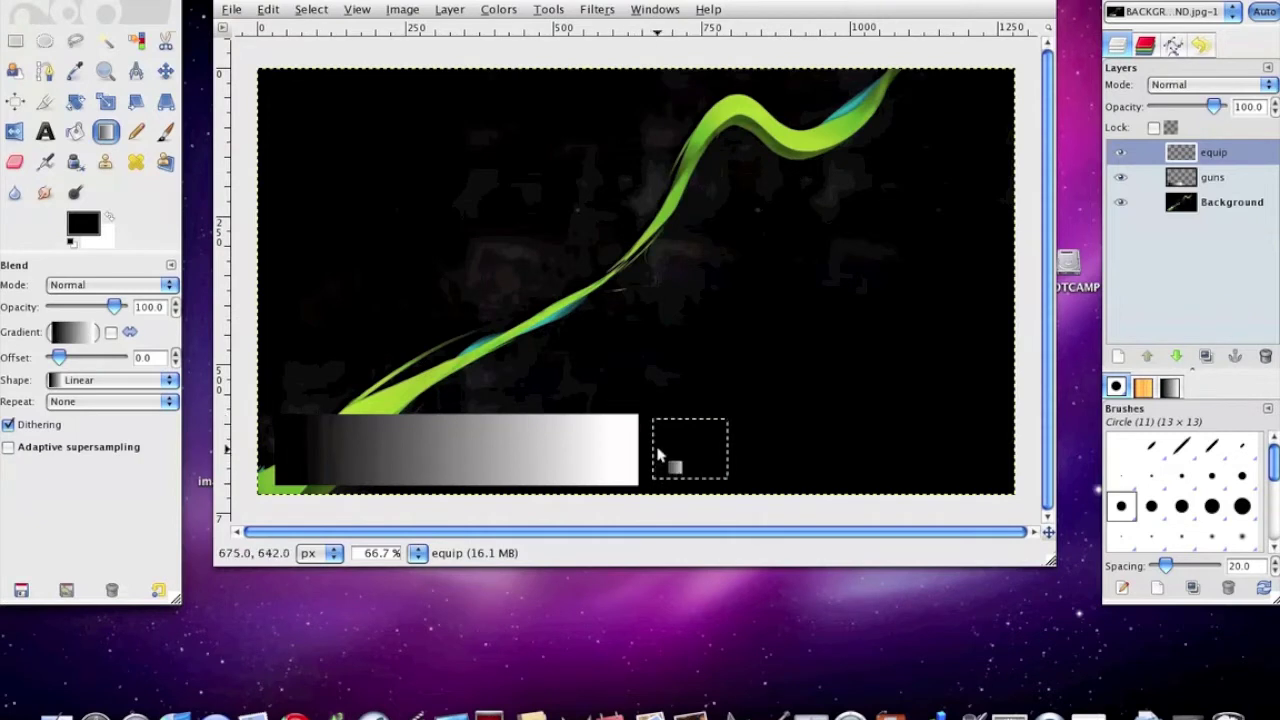
left_click_drag(667, 455, 707, 453)
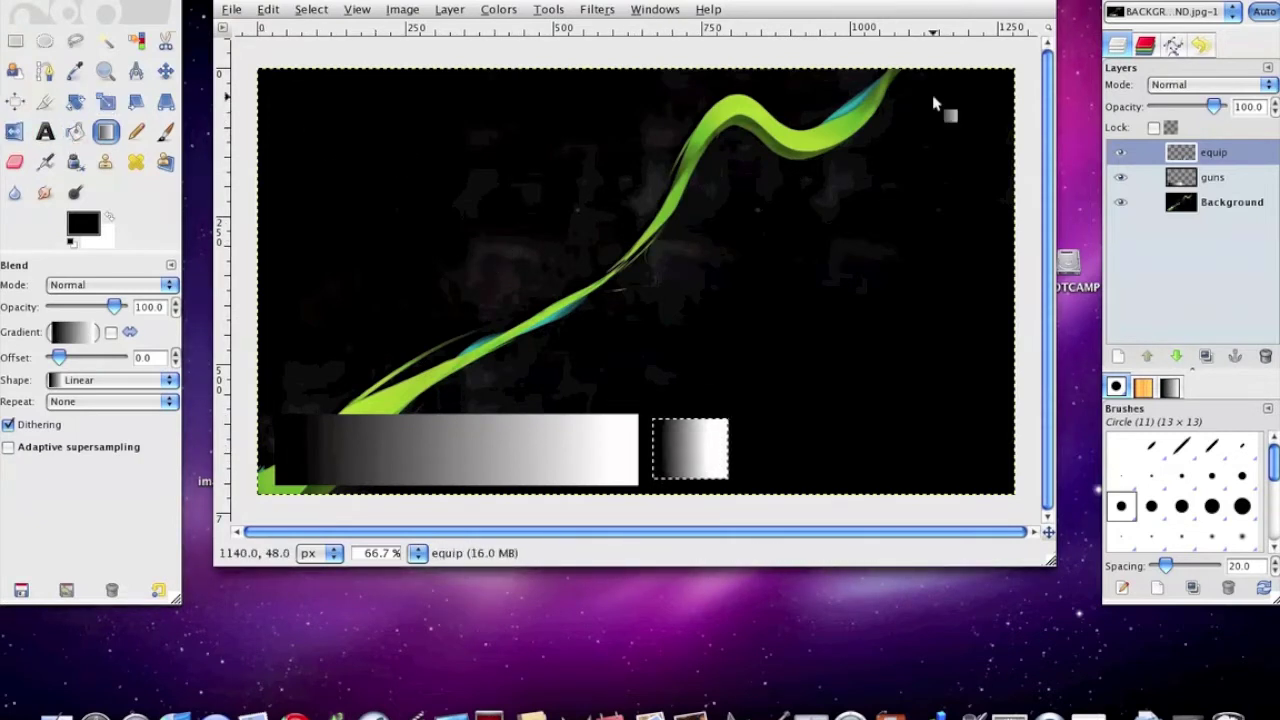
left_click(1122, 355)
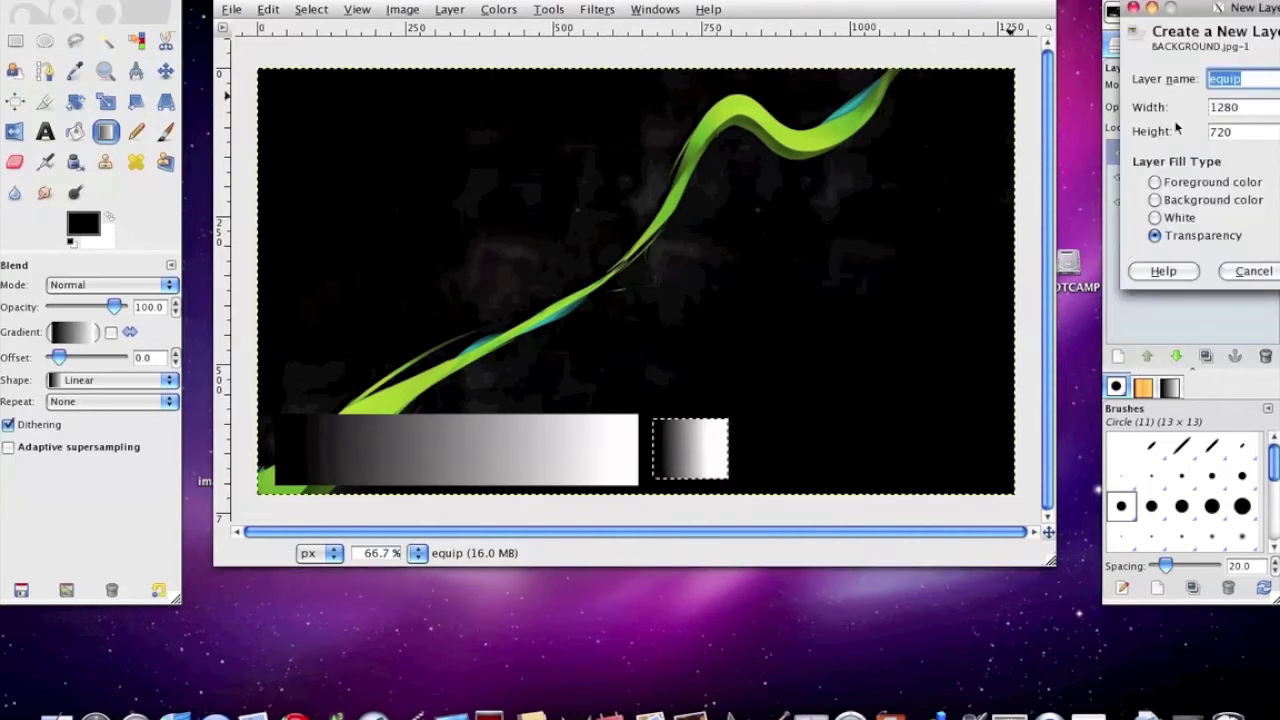
Add a 'perks' layer with a wide black-to-white gradient box in the bottom-right corner
key("BackSpace")
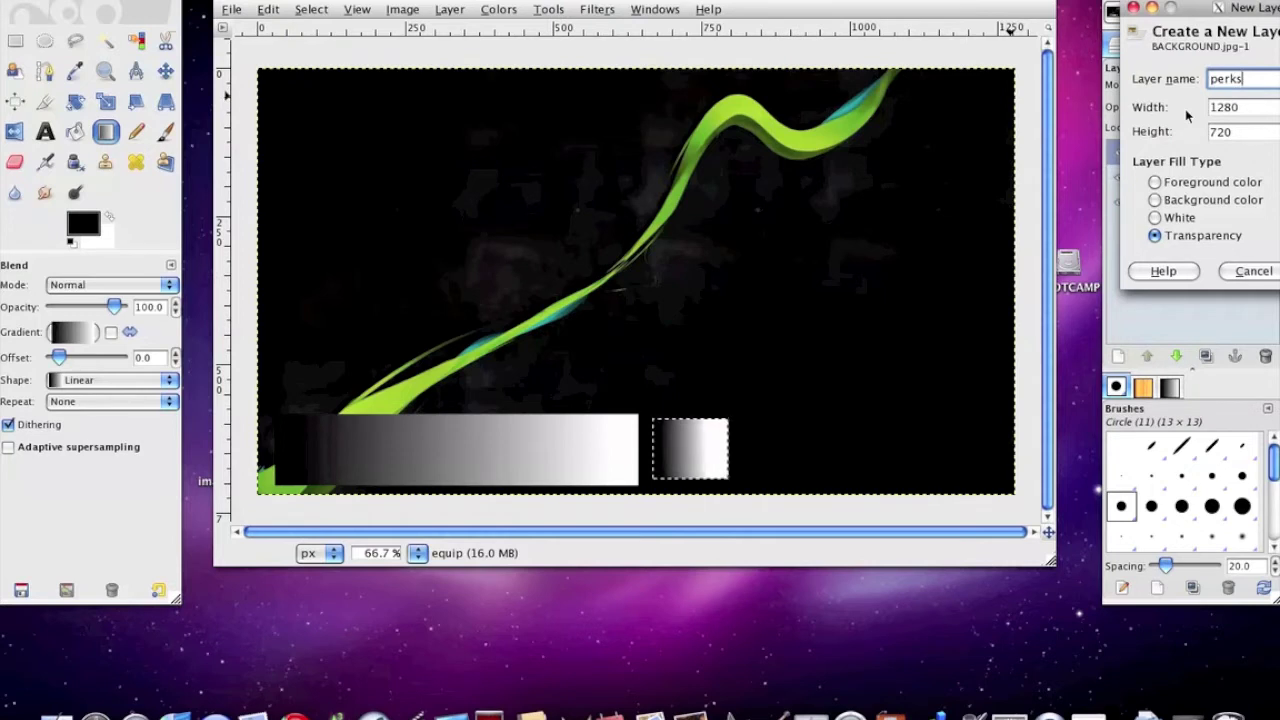
key("Return")
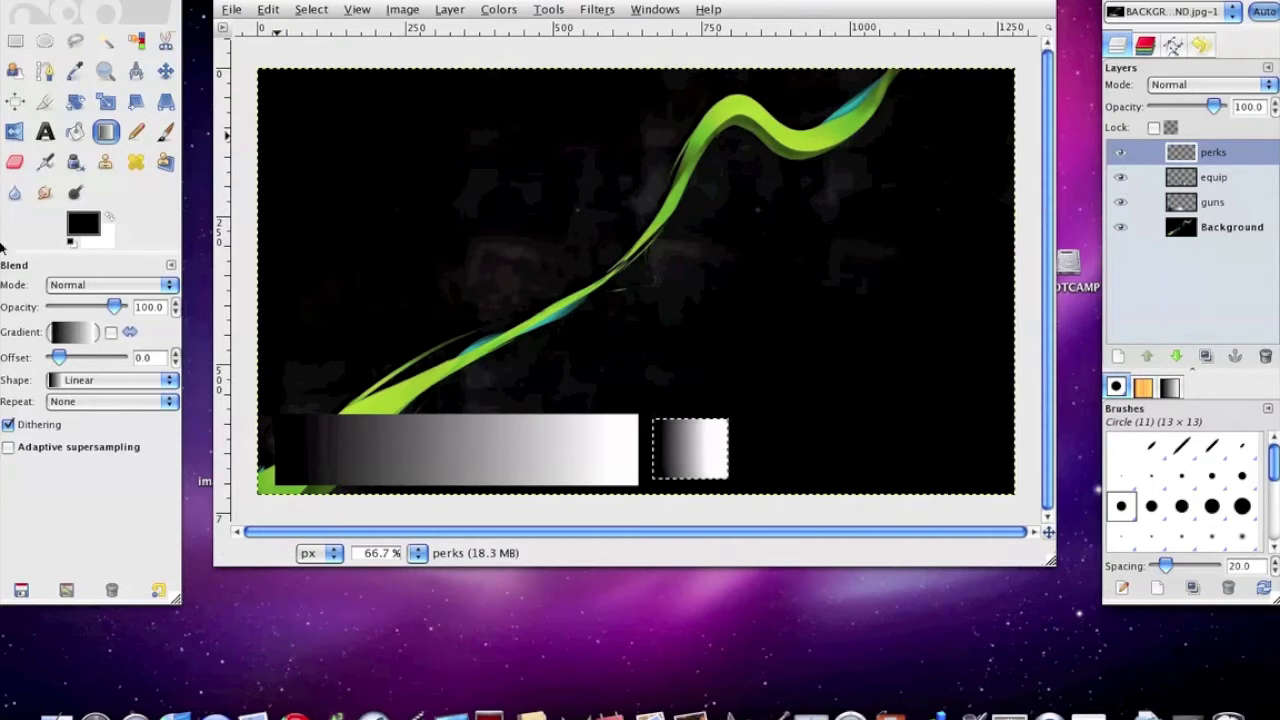
left_click(15, 40)
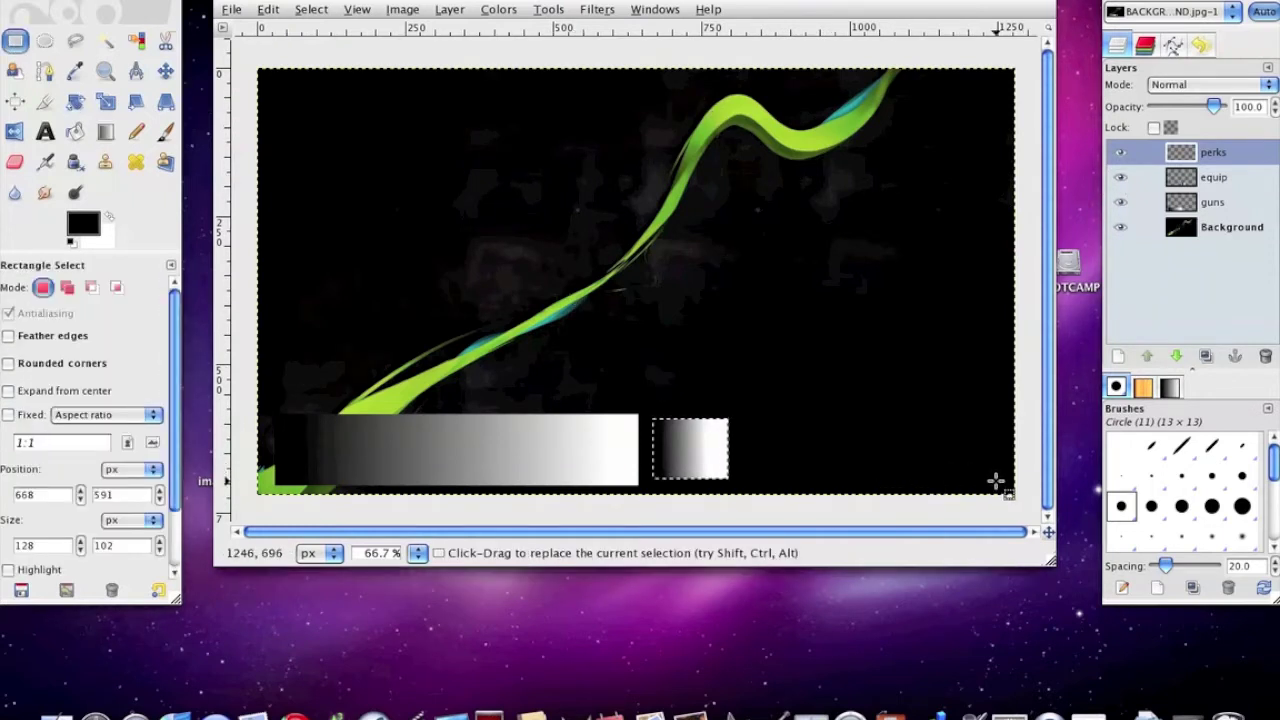
left_click_drag(996, 481, 740, 415)
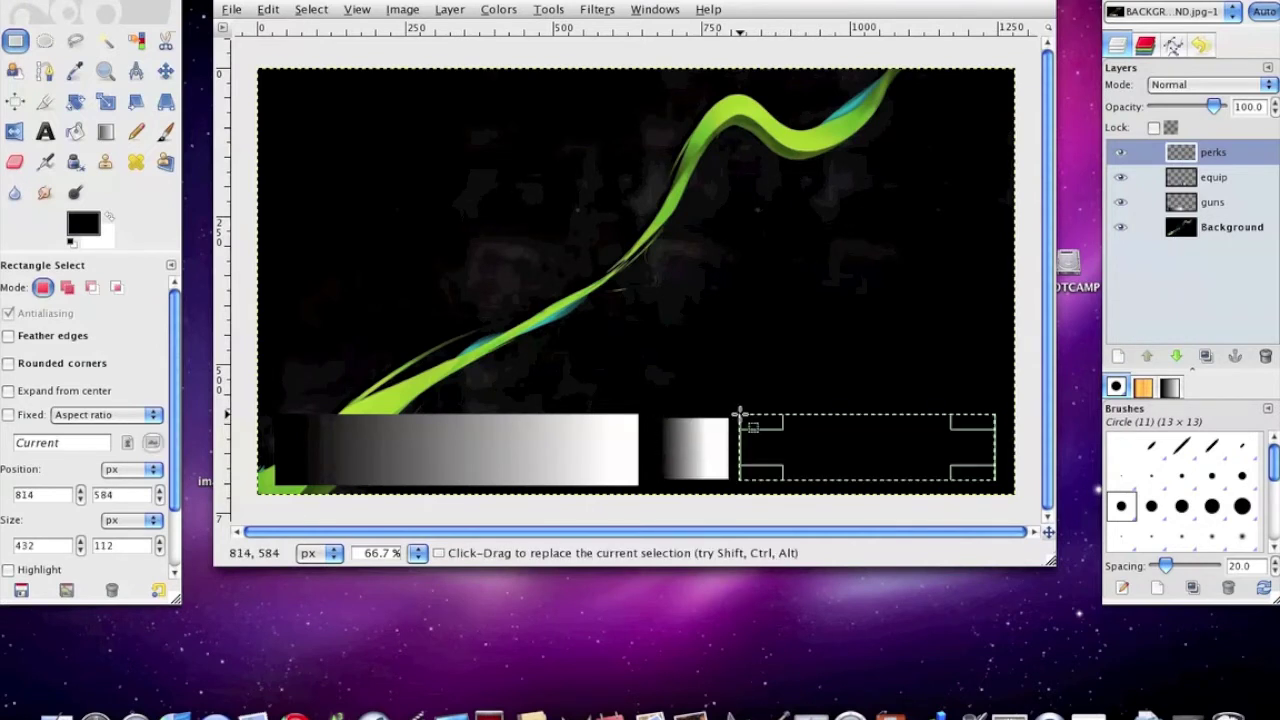
left_click(106, 133)
left_click_drag(744, 438, 955, 449)
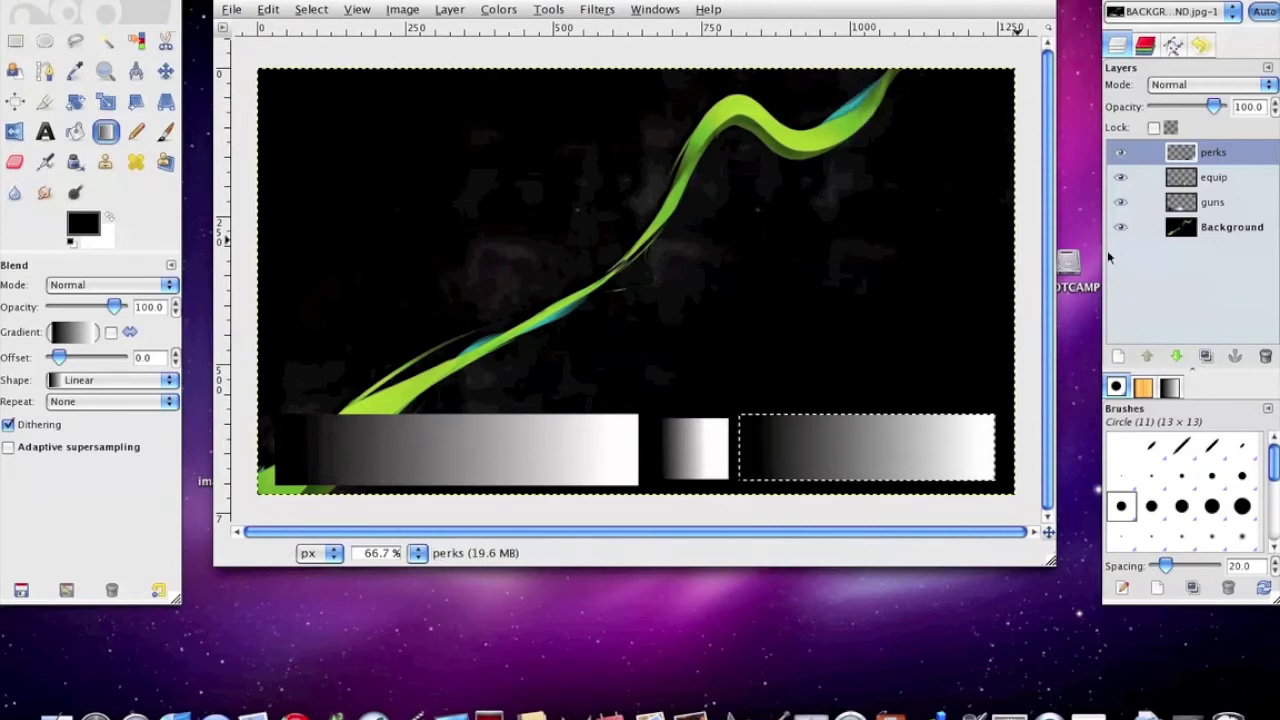
left_click(1119, 356)
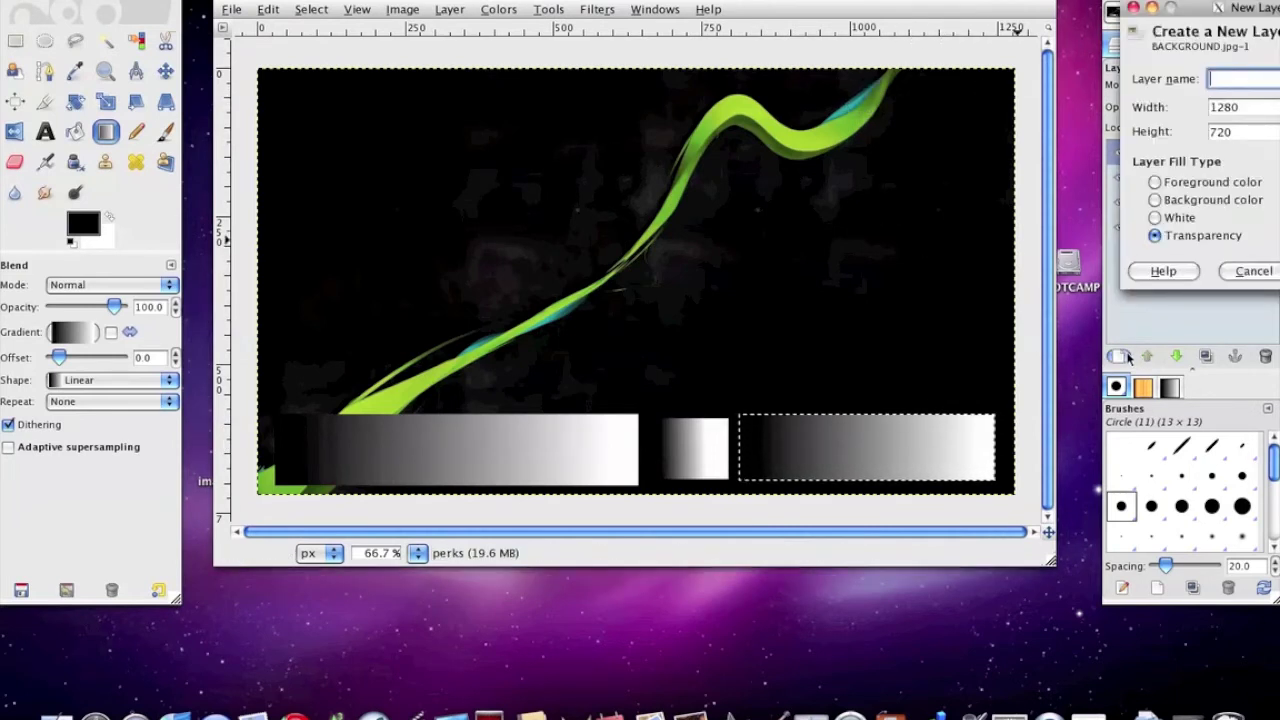
Add a 'killstreaks' layer with a tall black-to-white gradient box down the right side
type("killstreaks")
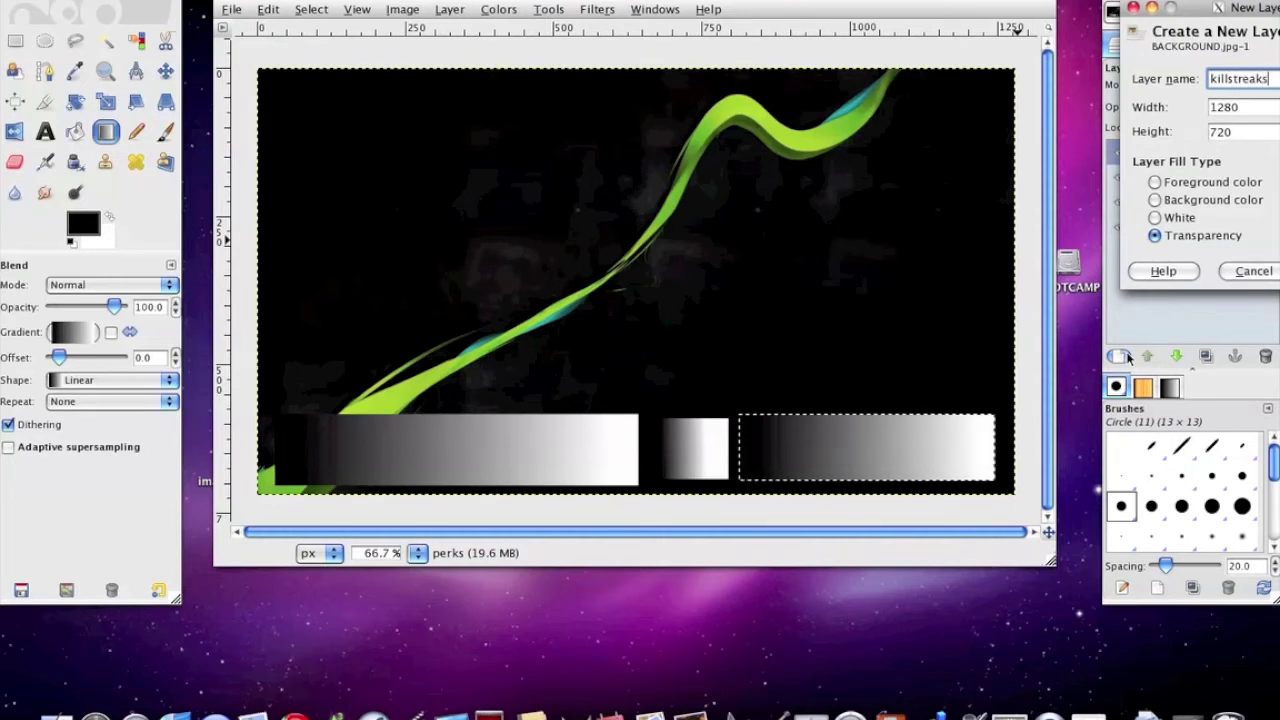
key("Return")
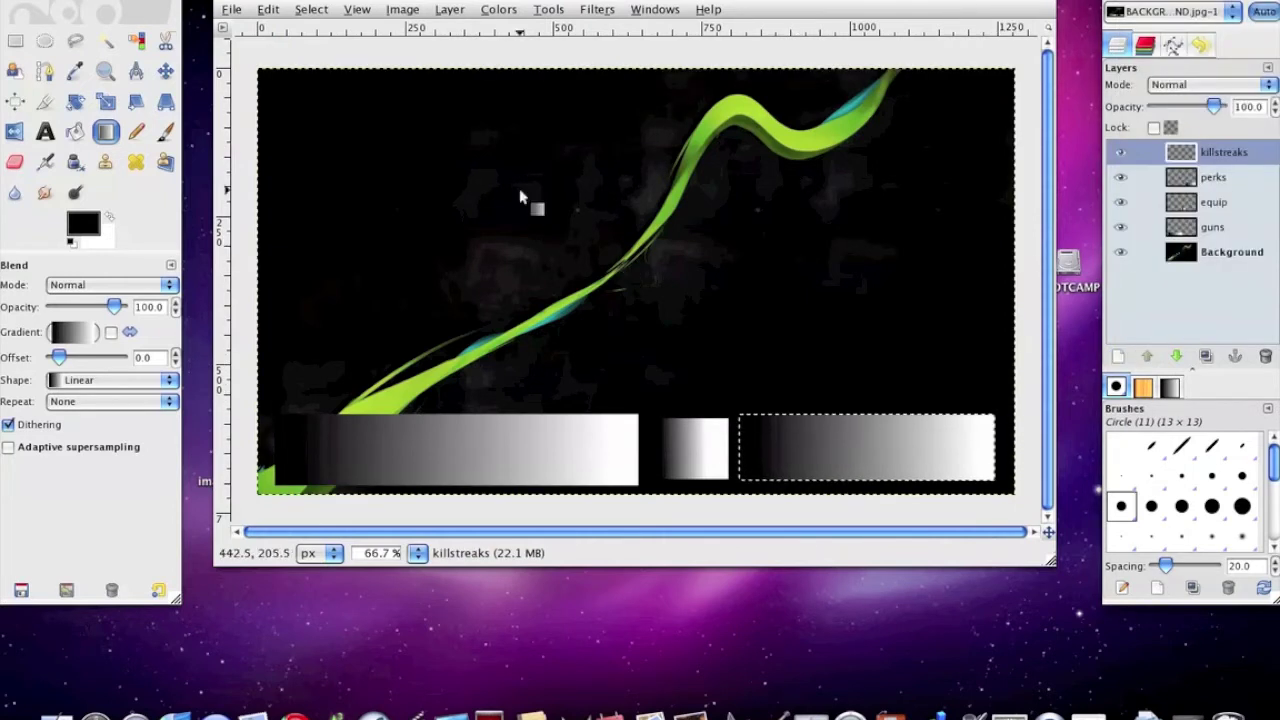
key("r")
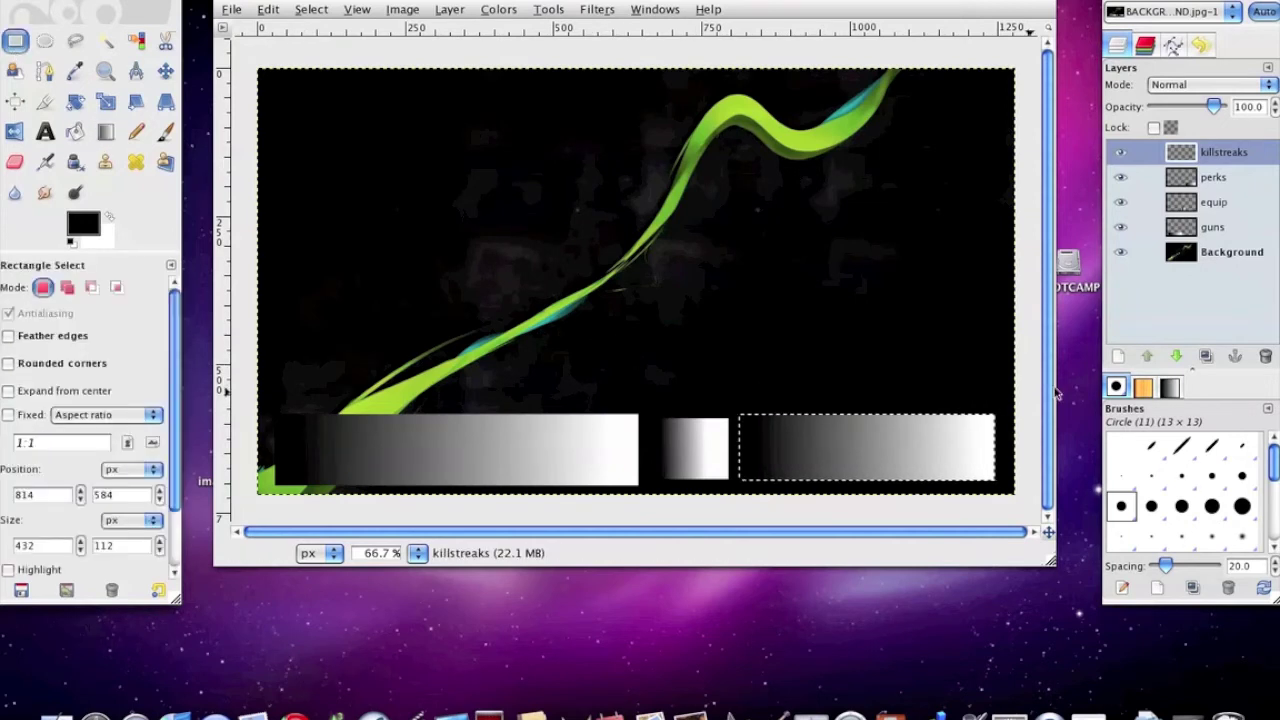
left_click(977, 380)
left_click_drag(977, 380, 908, 90)
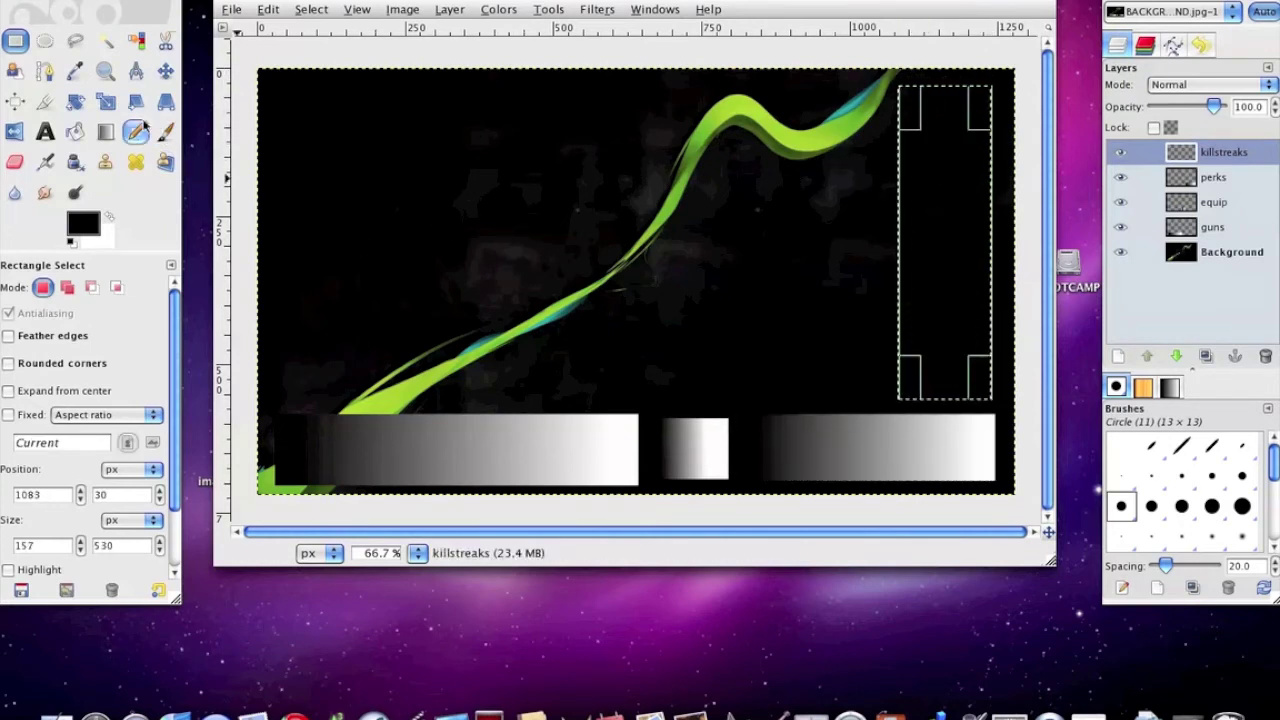
left_click(106, 131)
left_click_drag(913, 240, 968, 241)
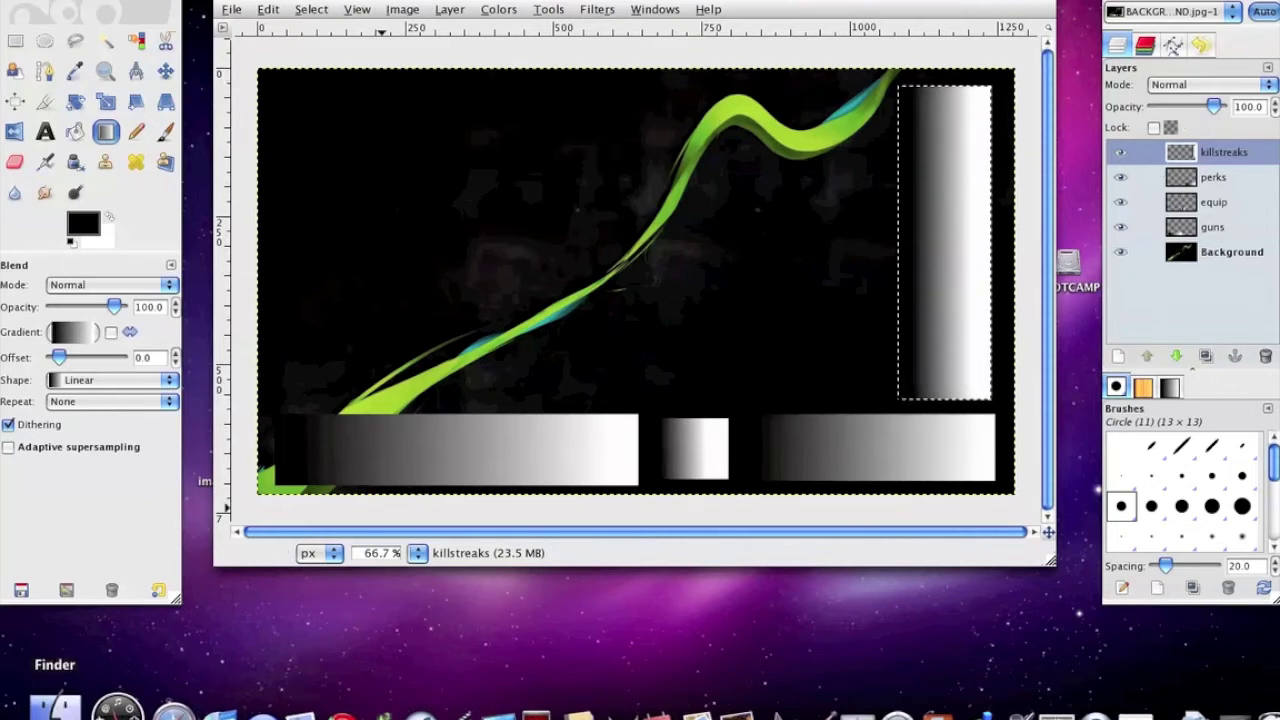
left_click(52, 705)
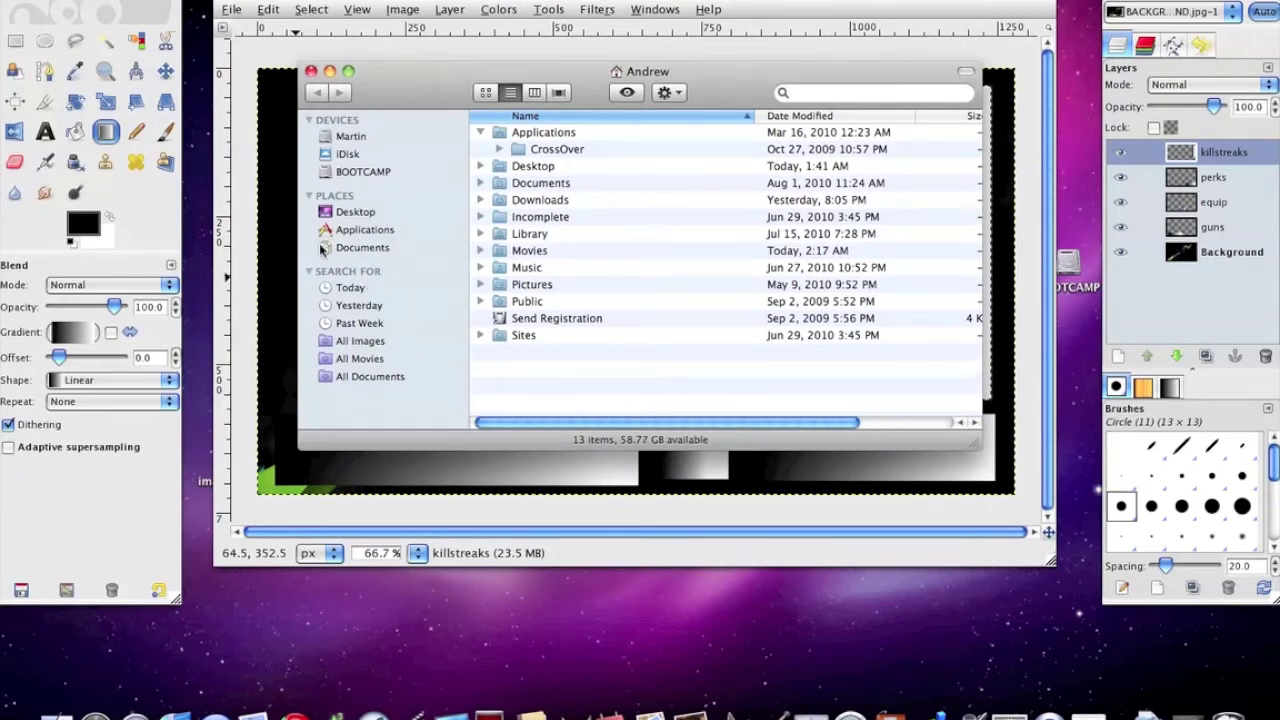
Open ACR.png from Desktop > MW2 PICS > WEAPONS > ASSAULT RIFLES in Preview
left_click(366, 215)
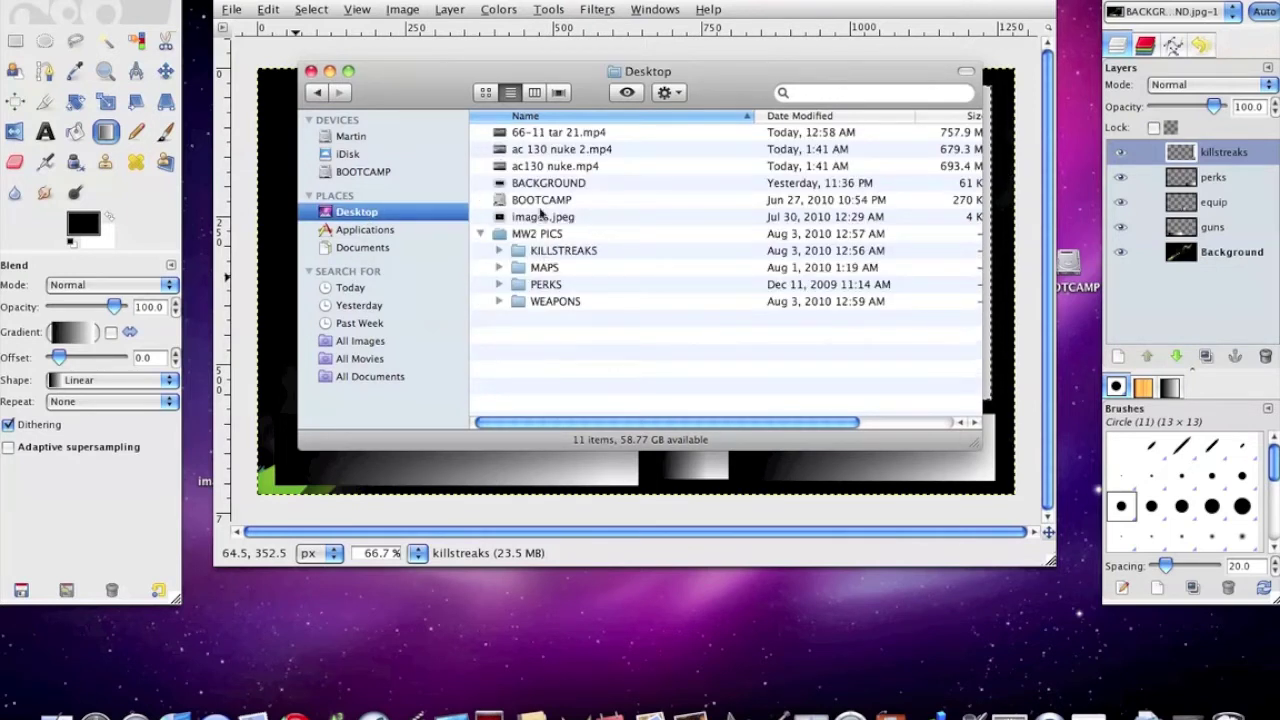
double_click(545, 236)
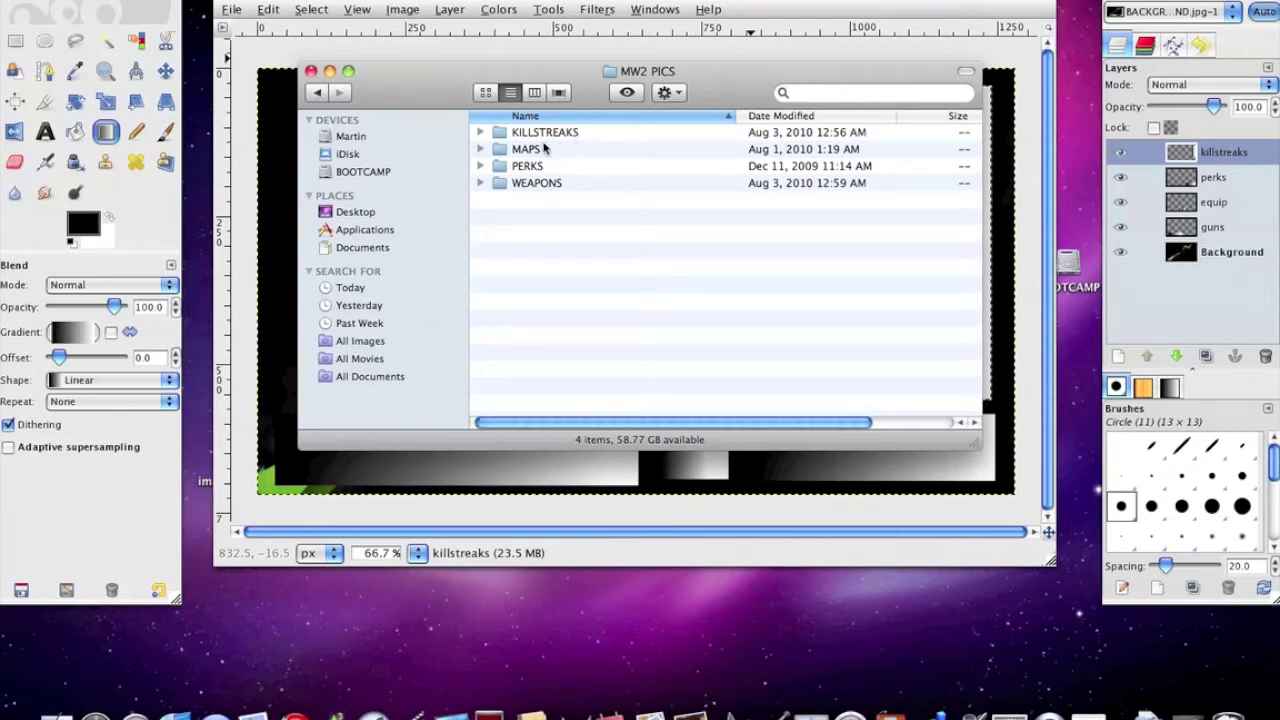
double_click(536, 182)
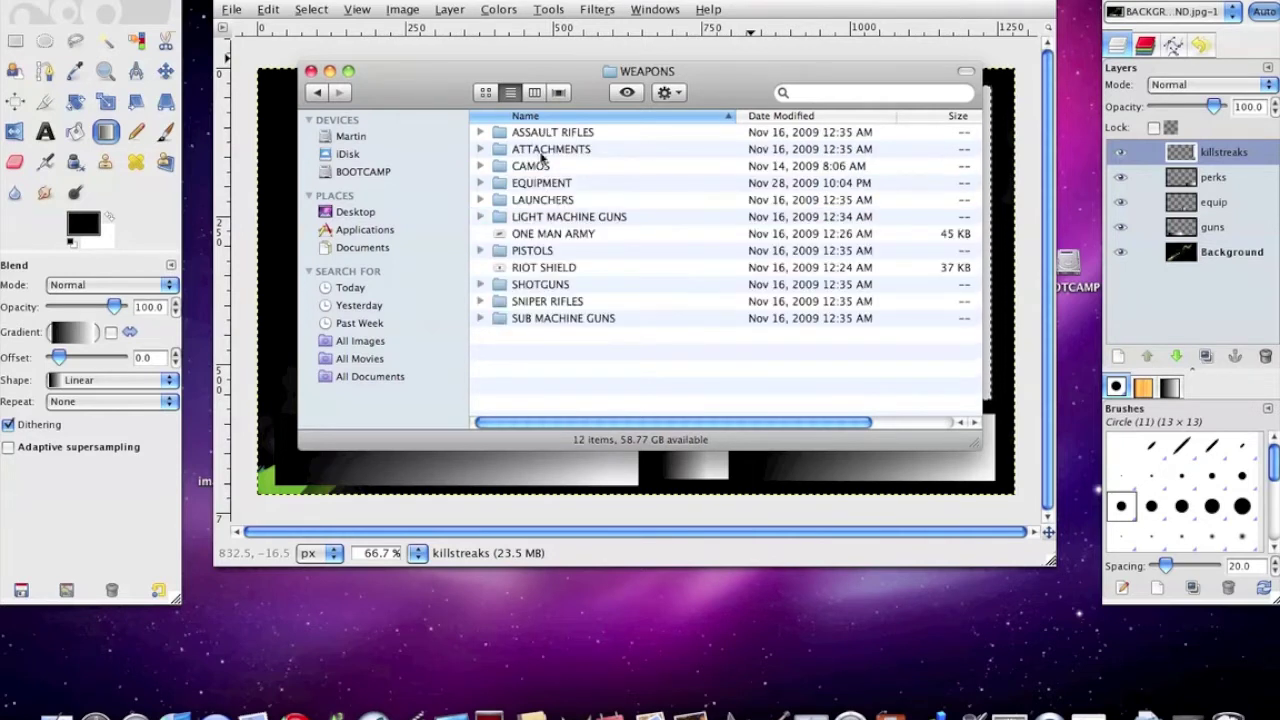
double_click(552, 134)
left_click(552, 134)
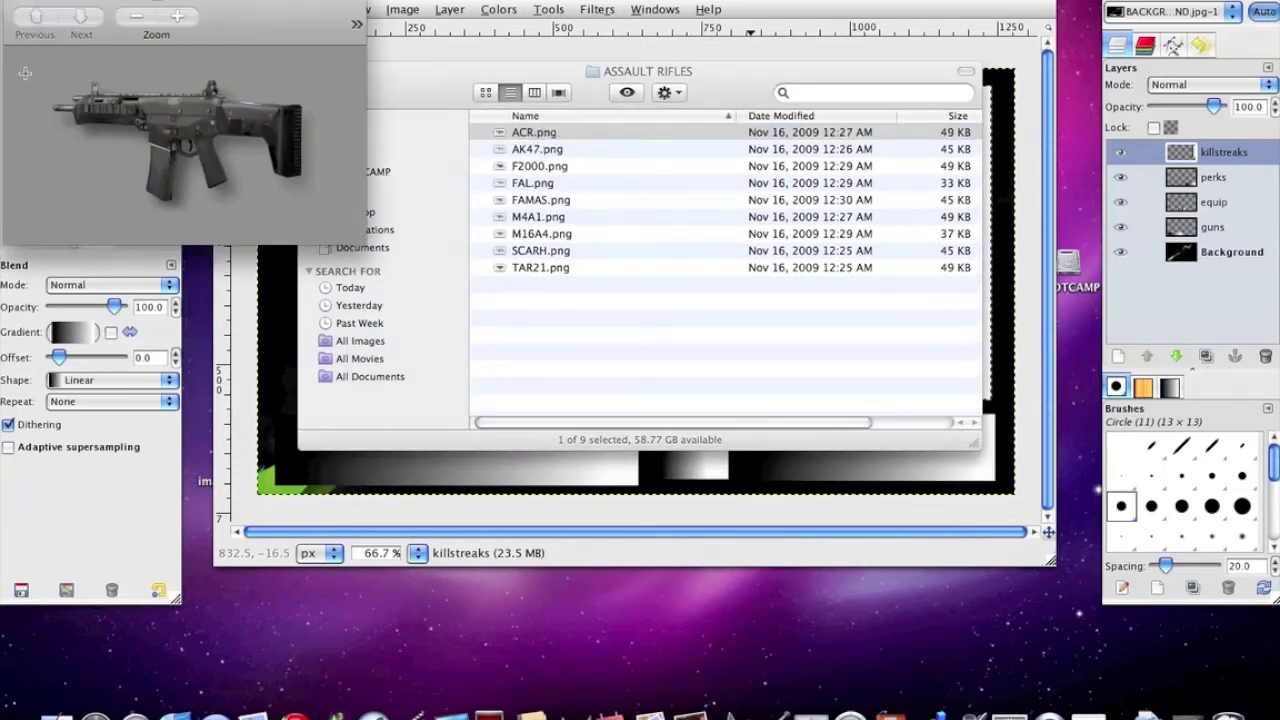
Select the rifle in Preview, copy it to the clipboard, and close the preview
left_click_drag(52, 77, 310, 202)
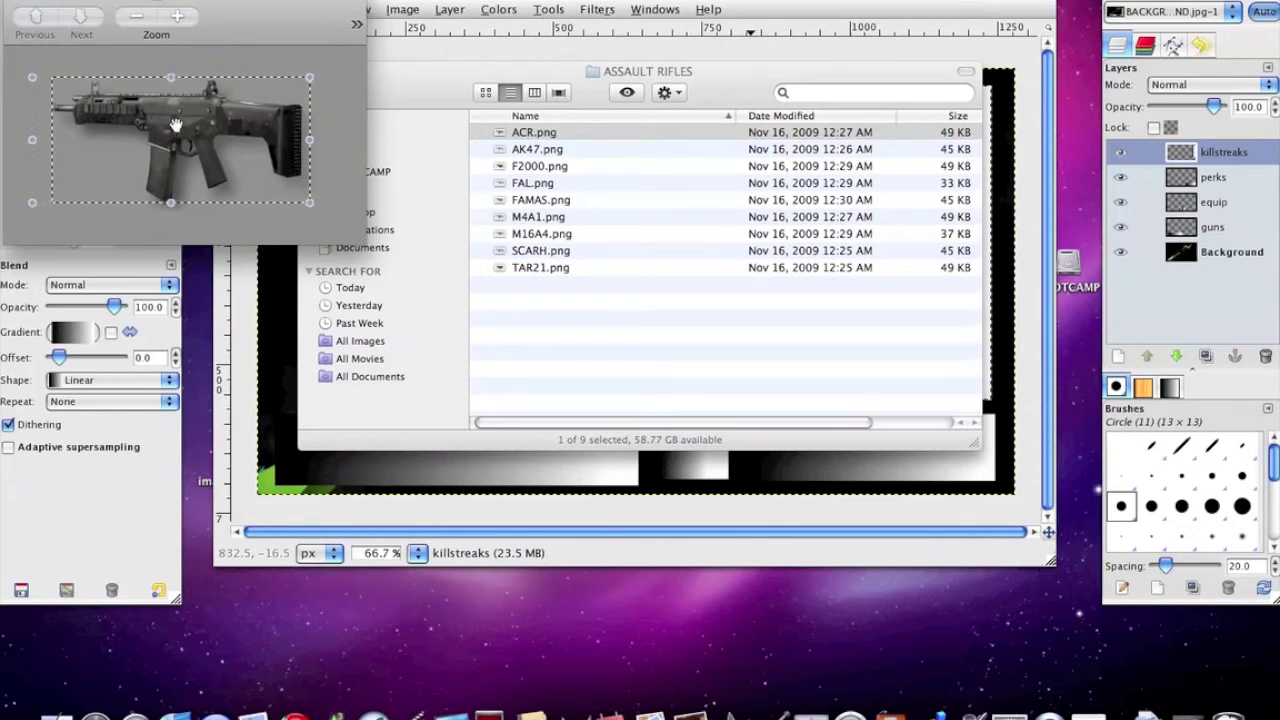
left_click(160, 2)
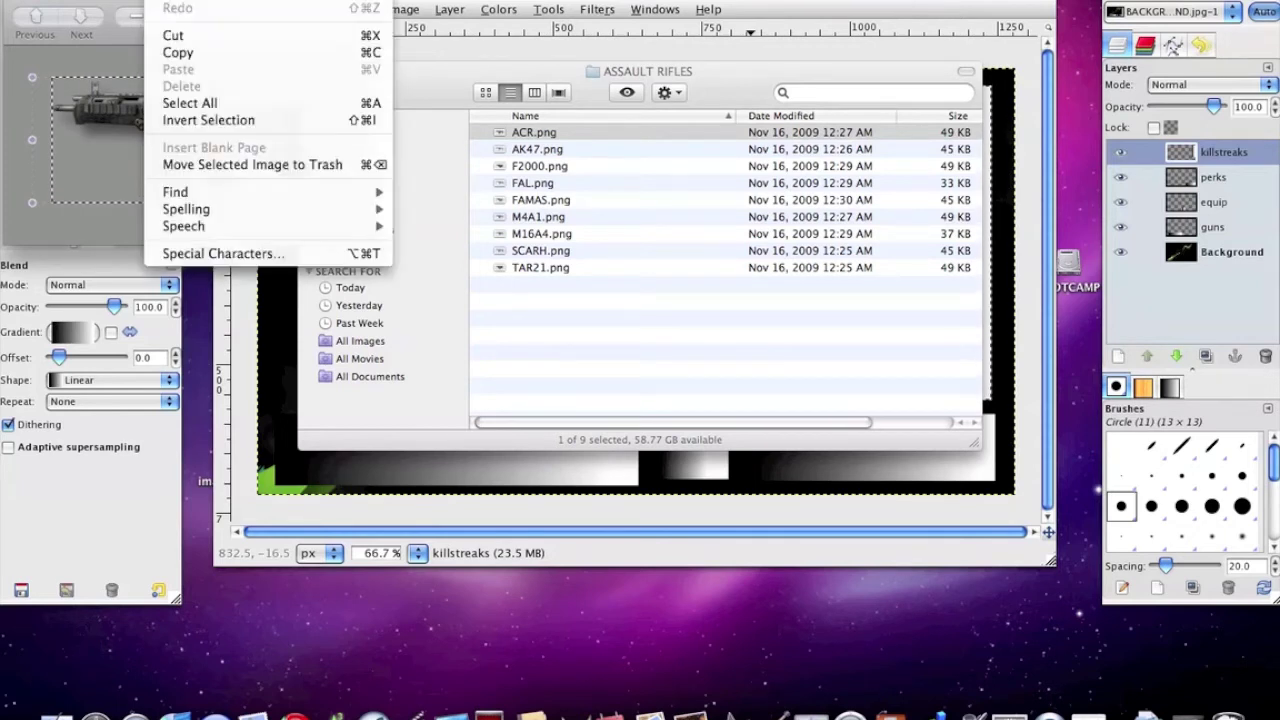
left_click(170, 48)
key("super+w")
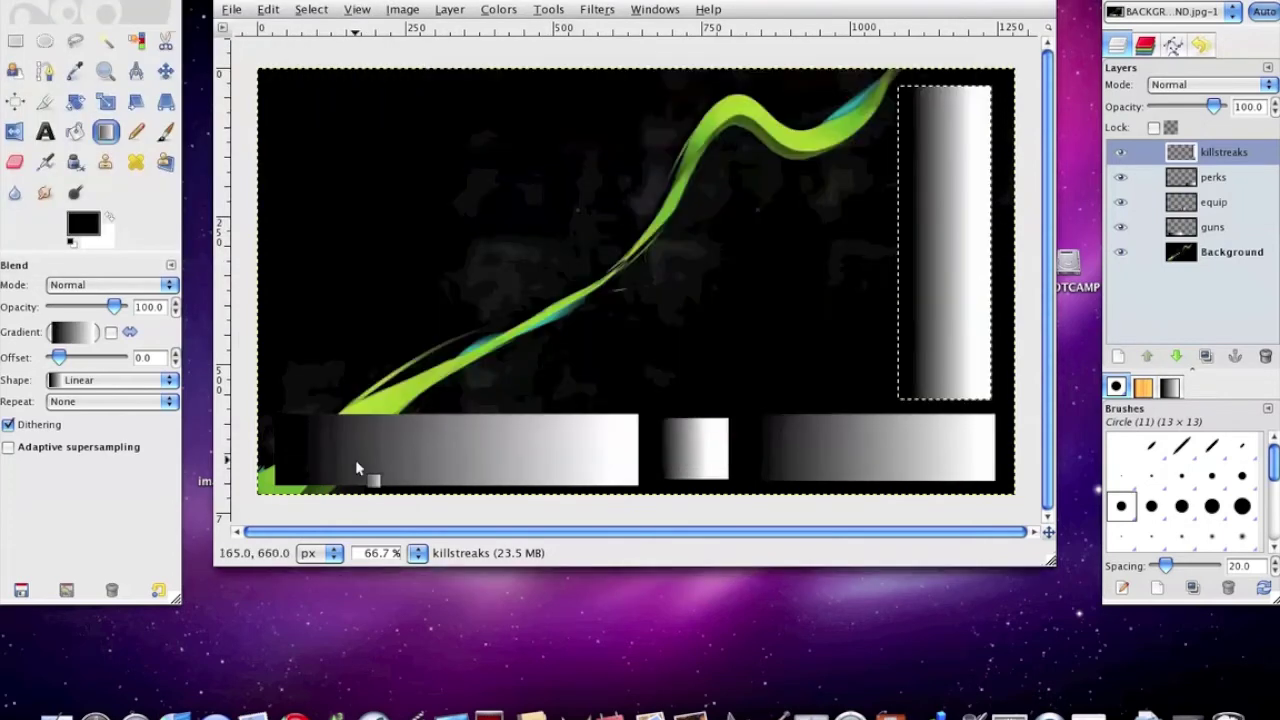
Paste the rifle as a new layer and move it onto the left end of the guns bar
left_click(268, 9)
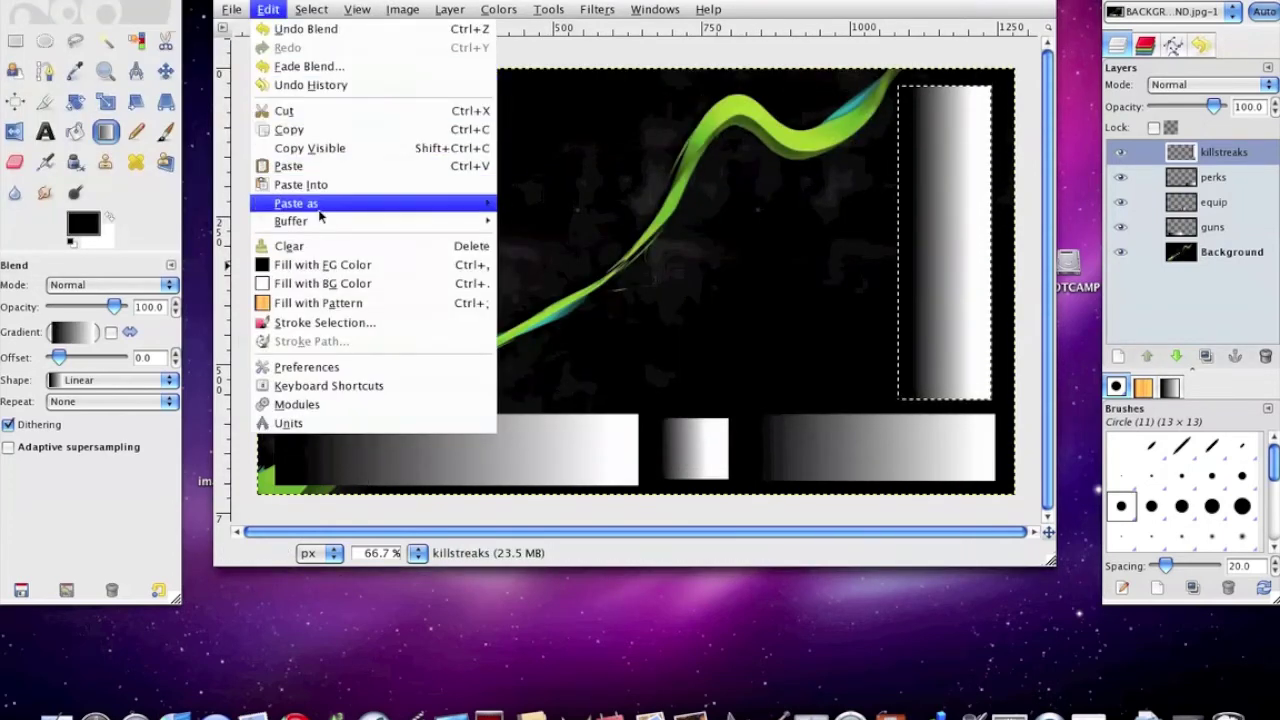
mouse_move(314, 205)
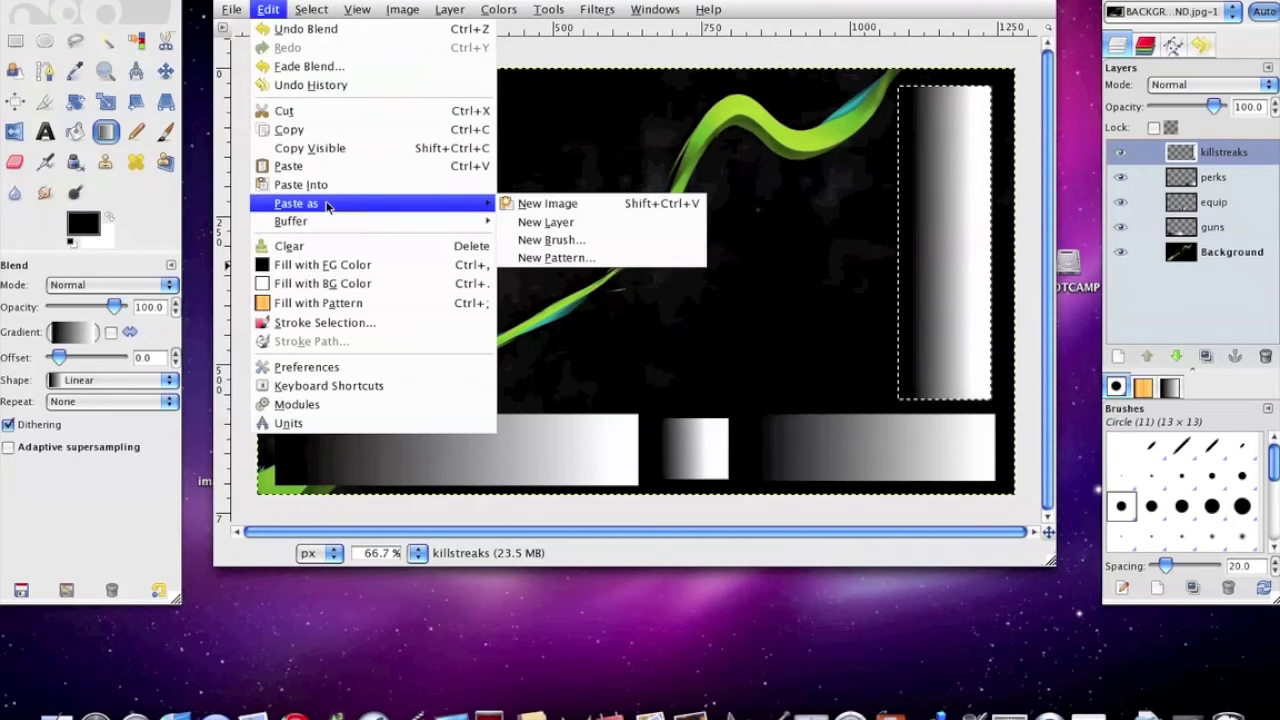
left_click(572, 228)
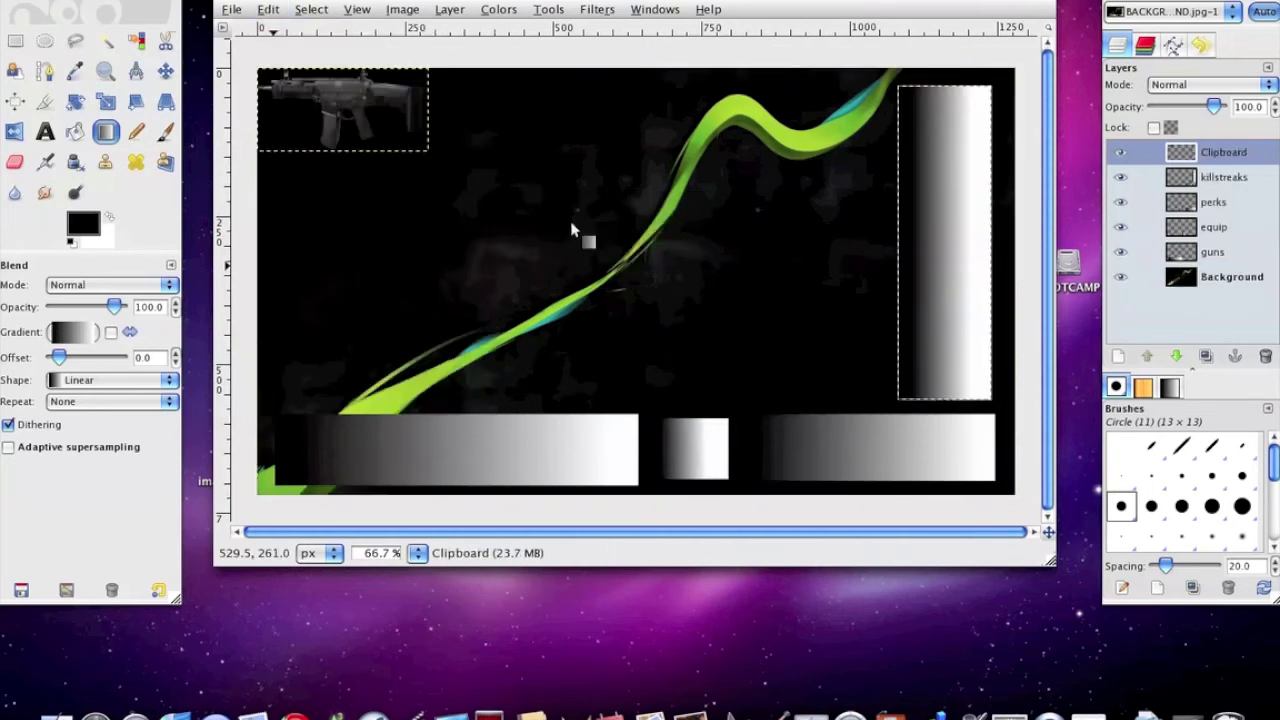
left_click(165, 72)
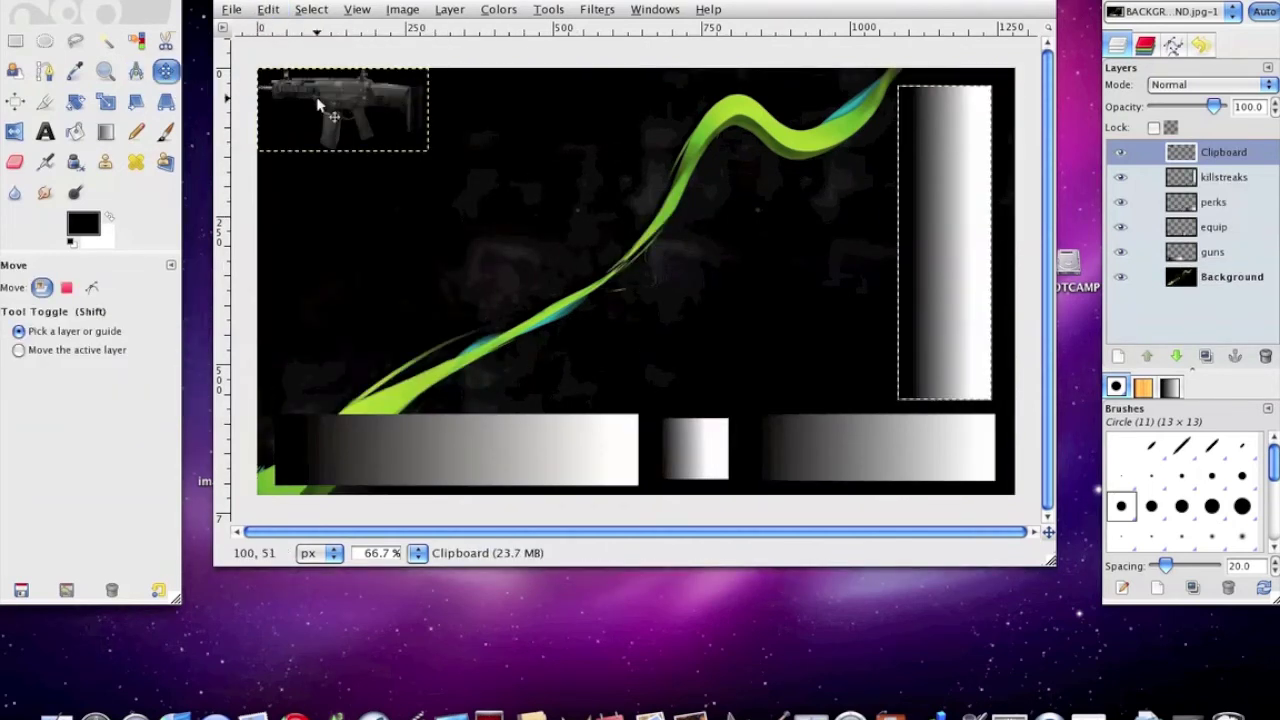
left_click_drag(333, 96, 387, 441)
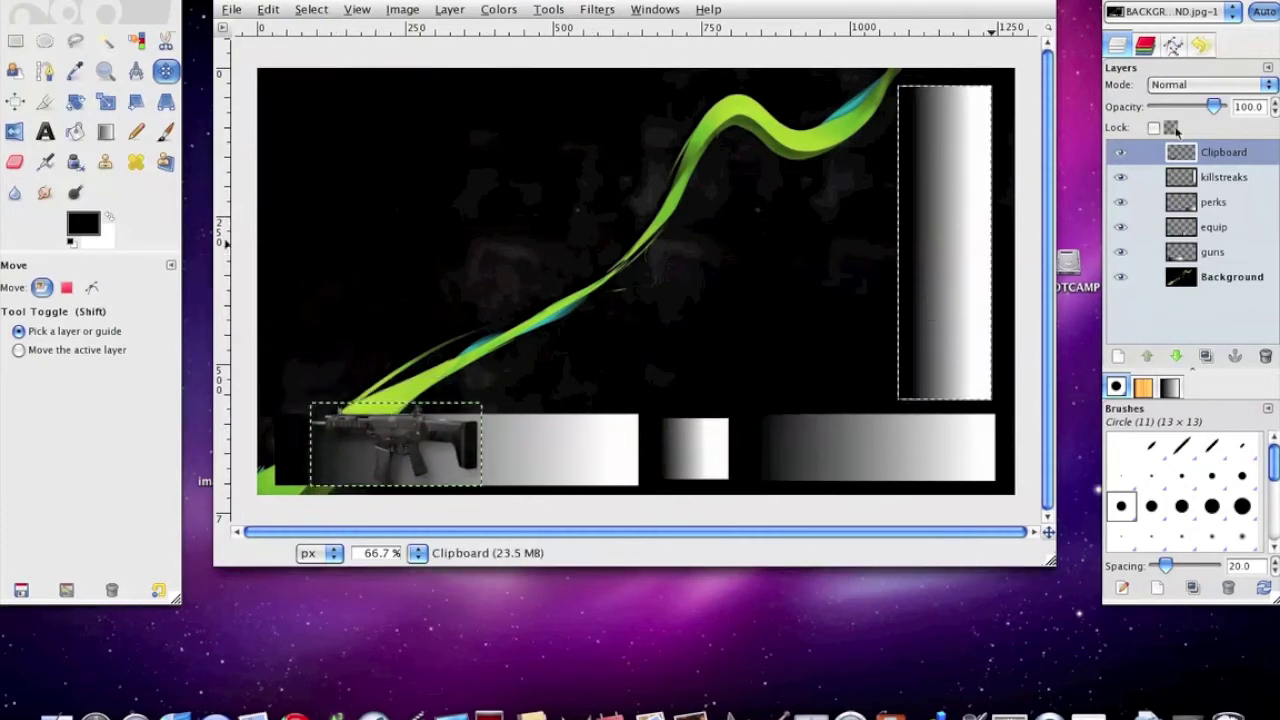
Rename the pasted Clipboard layer to 'acr'
double_click(1215, 153)
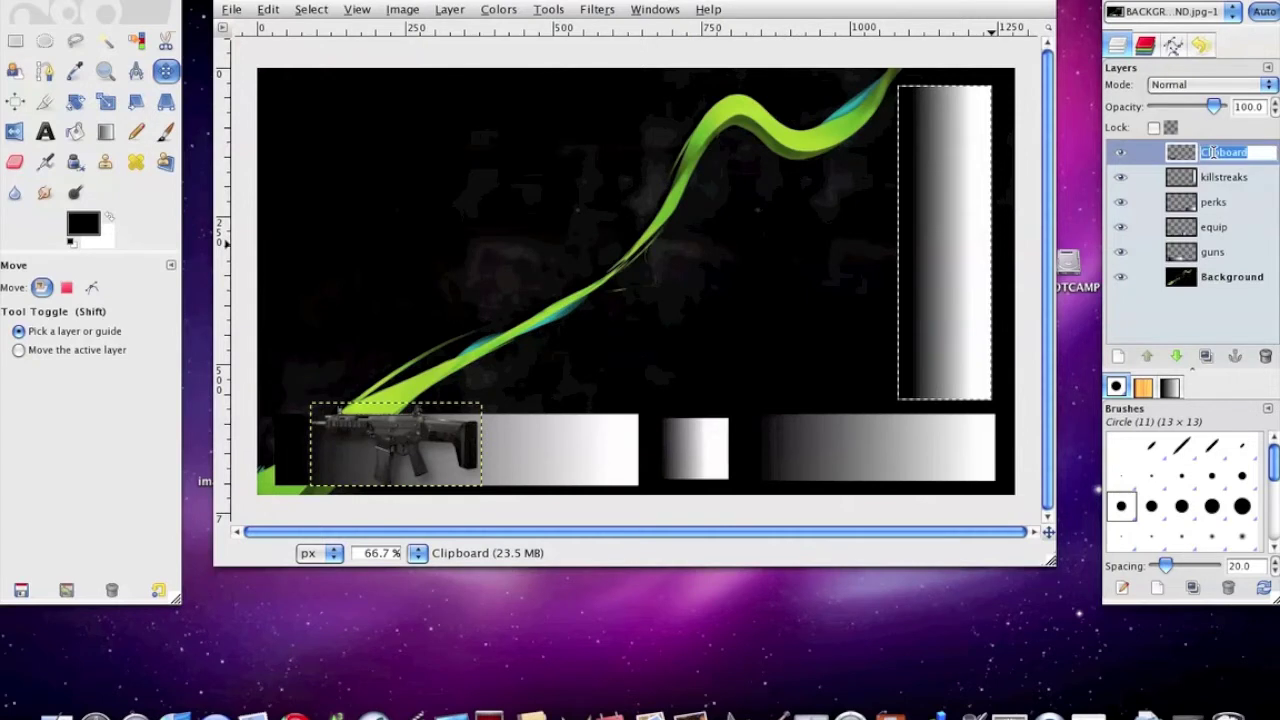
key("BackSpace")
key("Return")
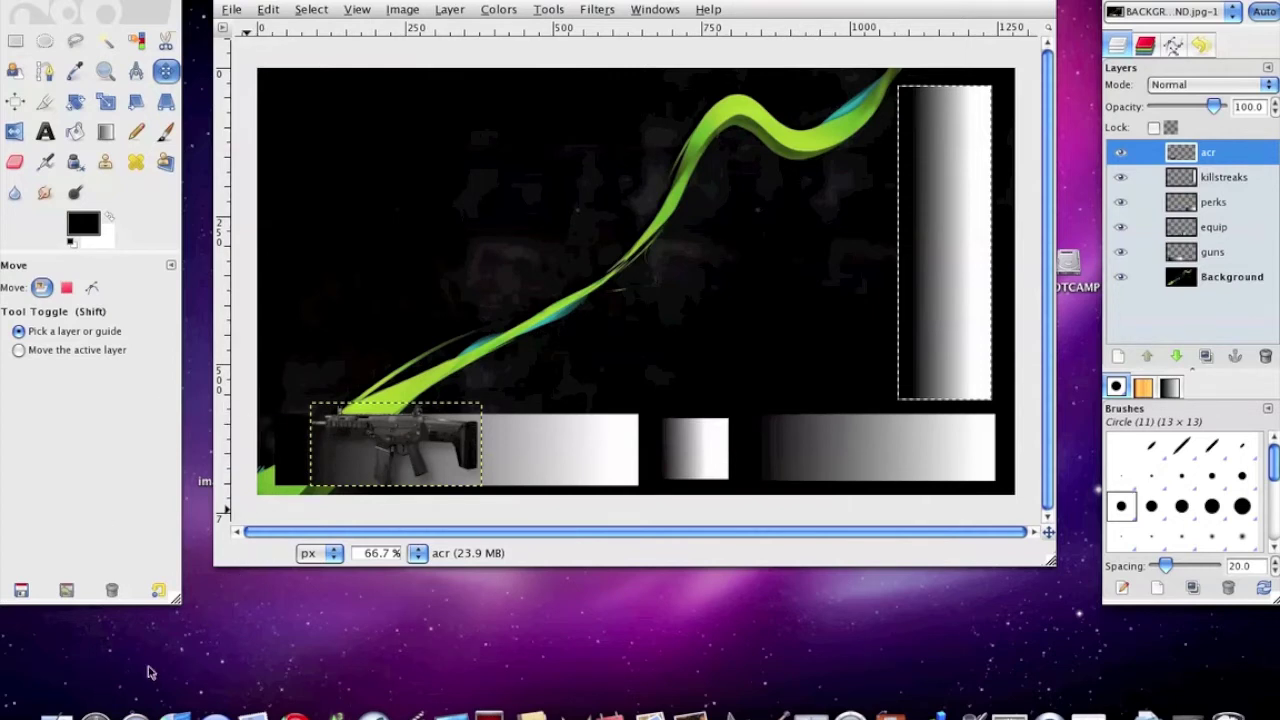
Open ACOG.png from the WEAPONS > ATTACHMENTS folder in Preview
left_click(45, 705)
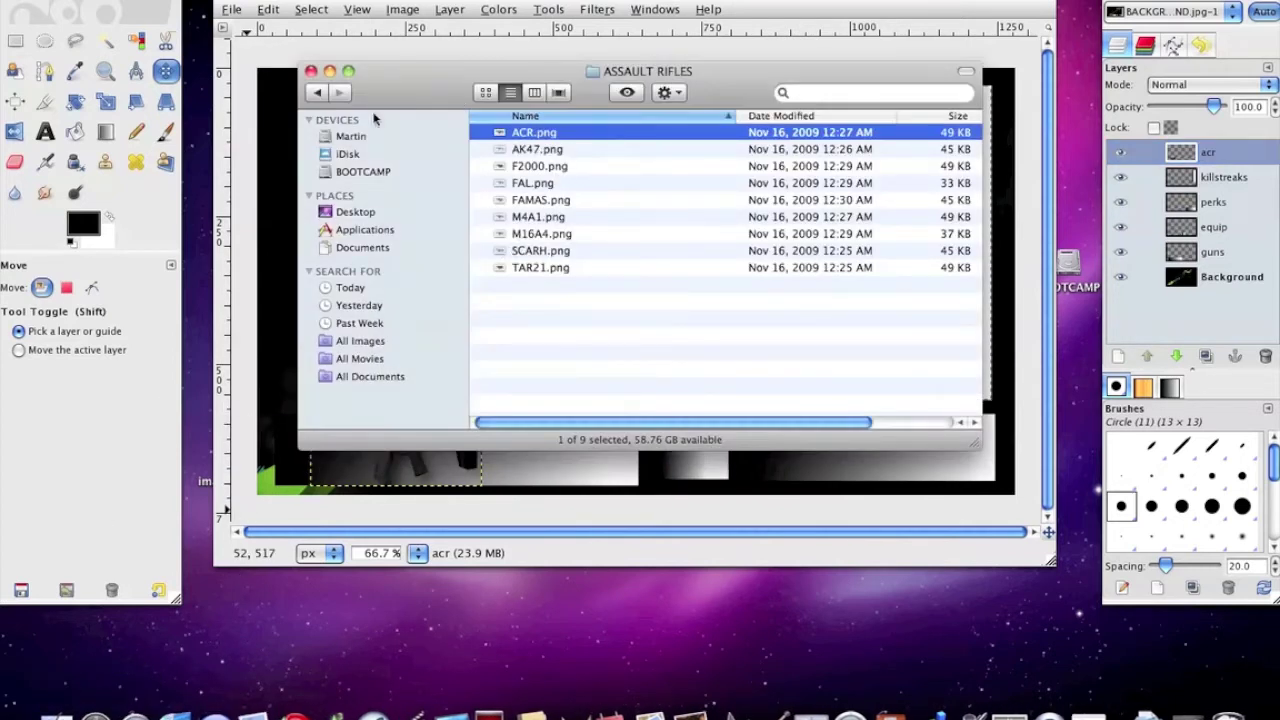
left_click(314, 93)
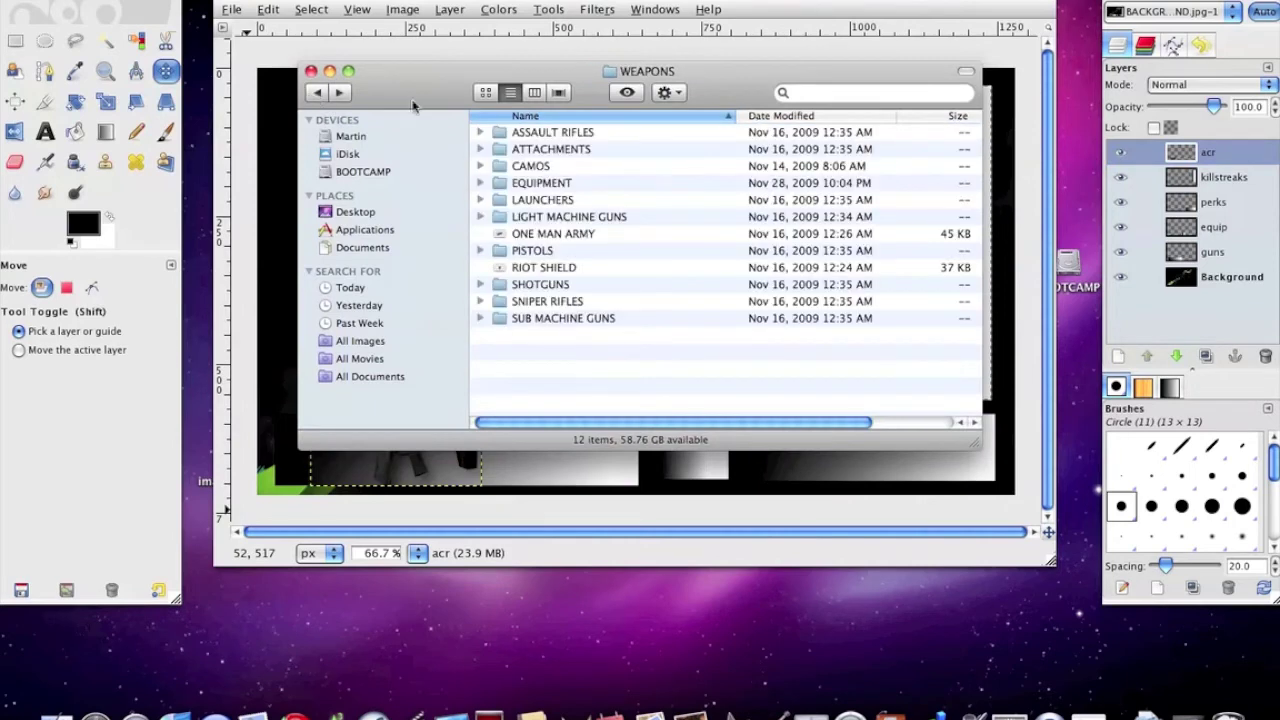
double_click(546, 152)
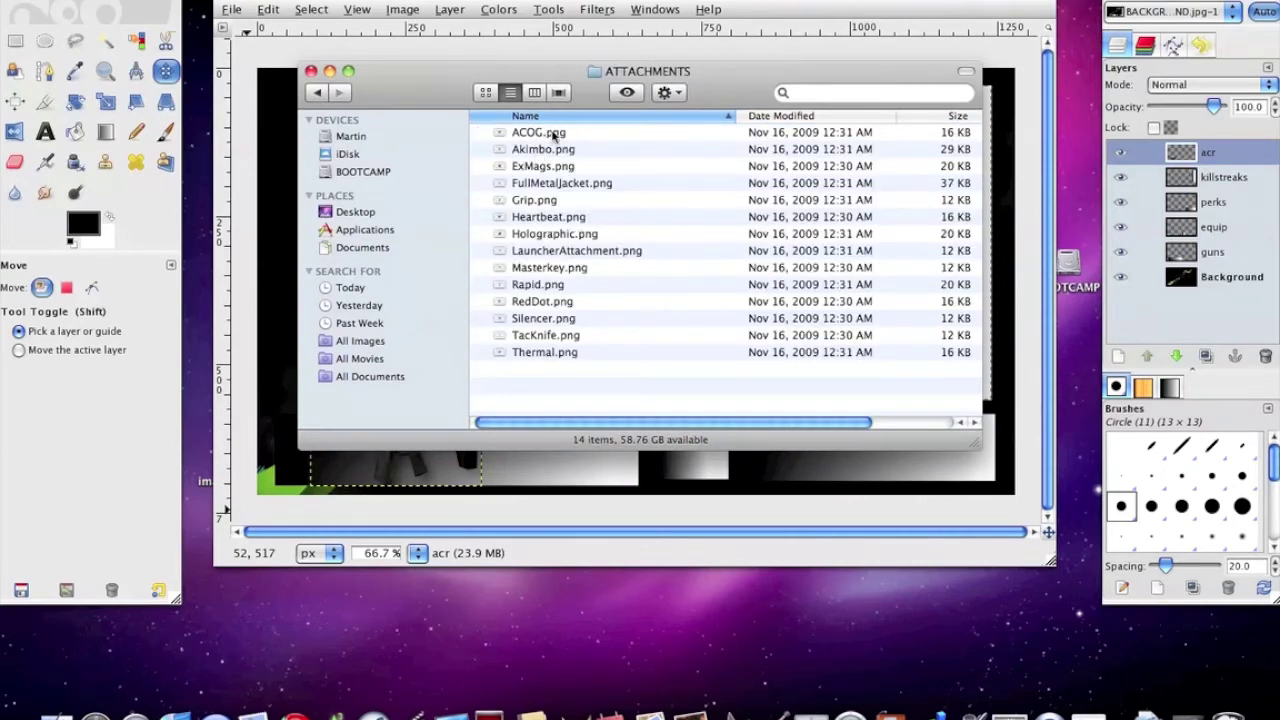
double_click(553, 133)
Select and copy the ACOG scope in Preview, then quit Preview back to GIMP
left_click_drag(115, 98, 244, 172)
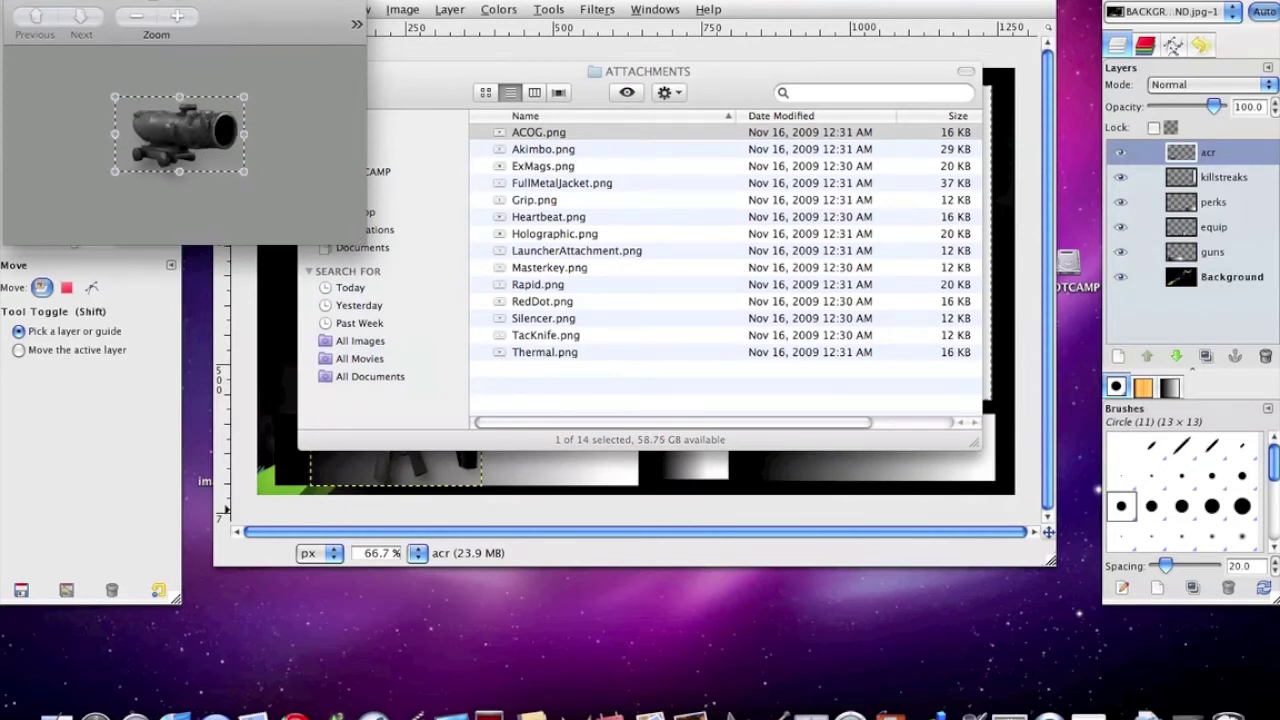
left_click(140, 2)
left_click(185, 54)
key("super+q")
left_click(410, 472)
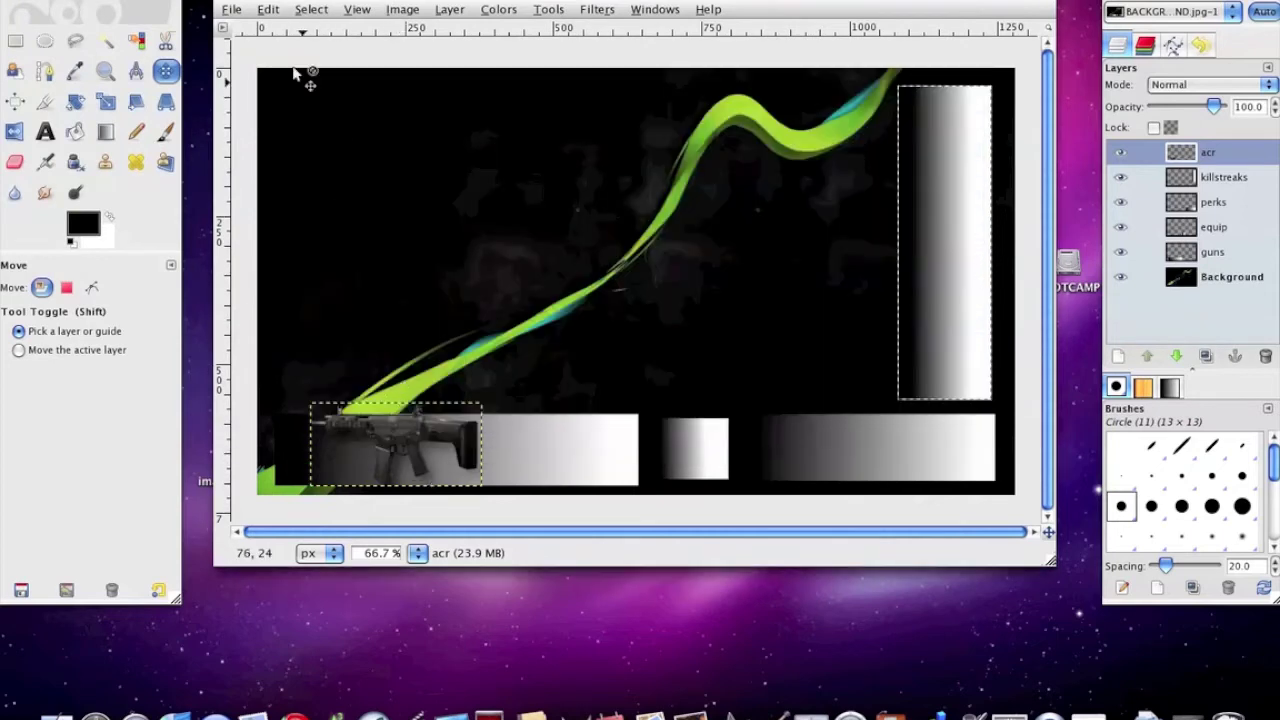
left_click(268, 9)
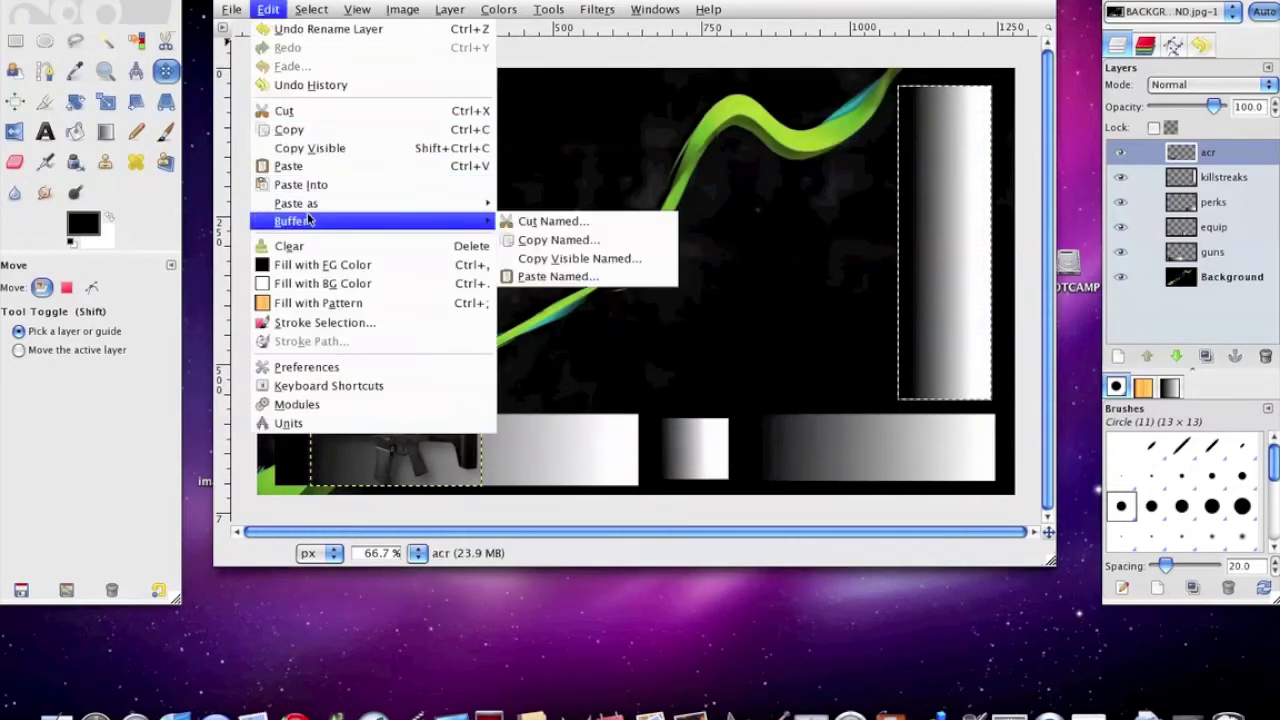
Paste the scope as a new layer and move it onto the rifle in the guns bar
mouse_move(326, 203)
left_click(537, 222)
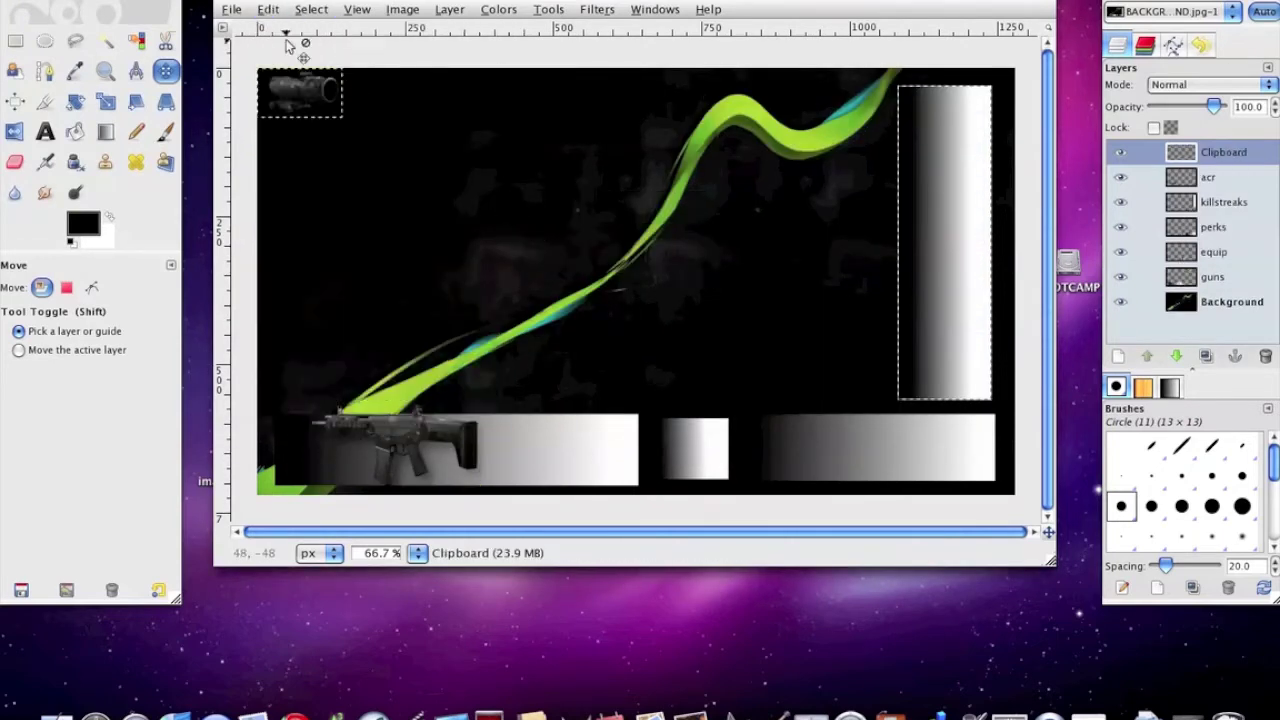
left_click_drag(305, 95, 330, 455)
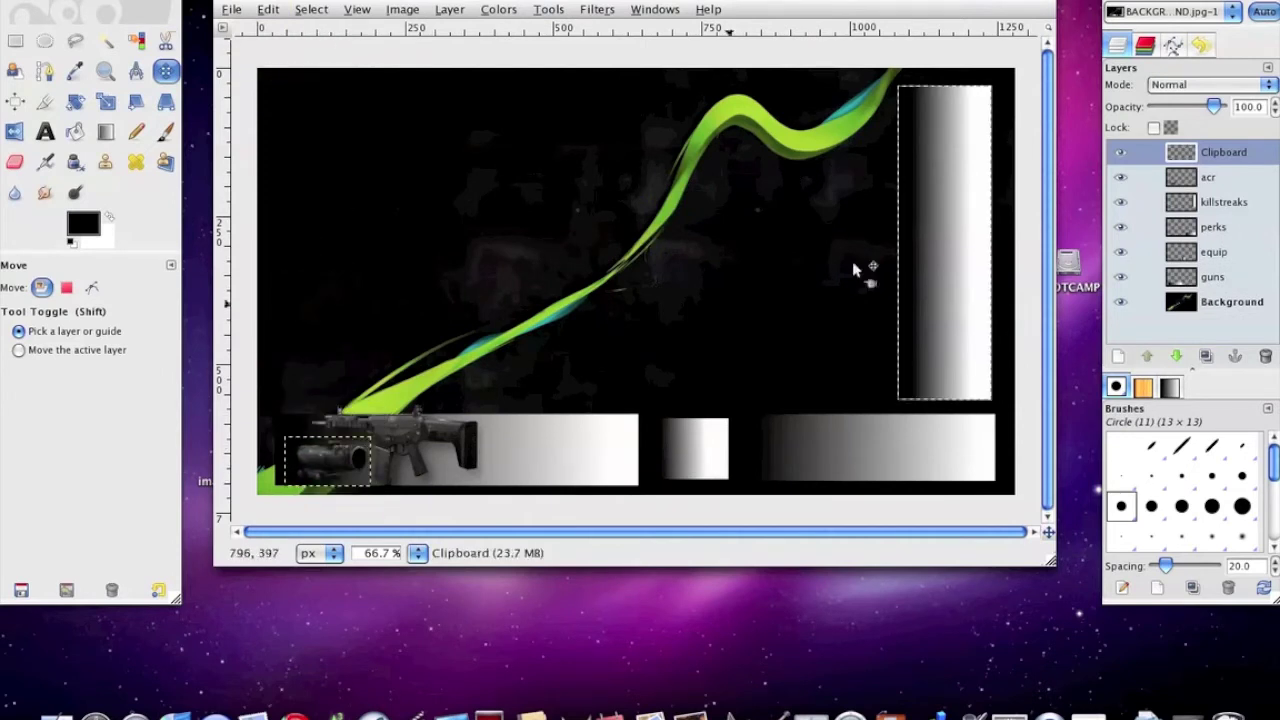
Rename the pasted scope layer to 'attach'
double_click(1222, 152)
key("BackSpace")
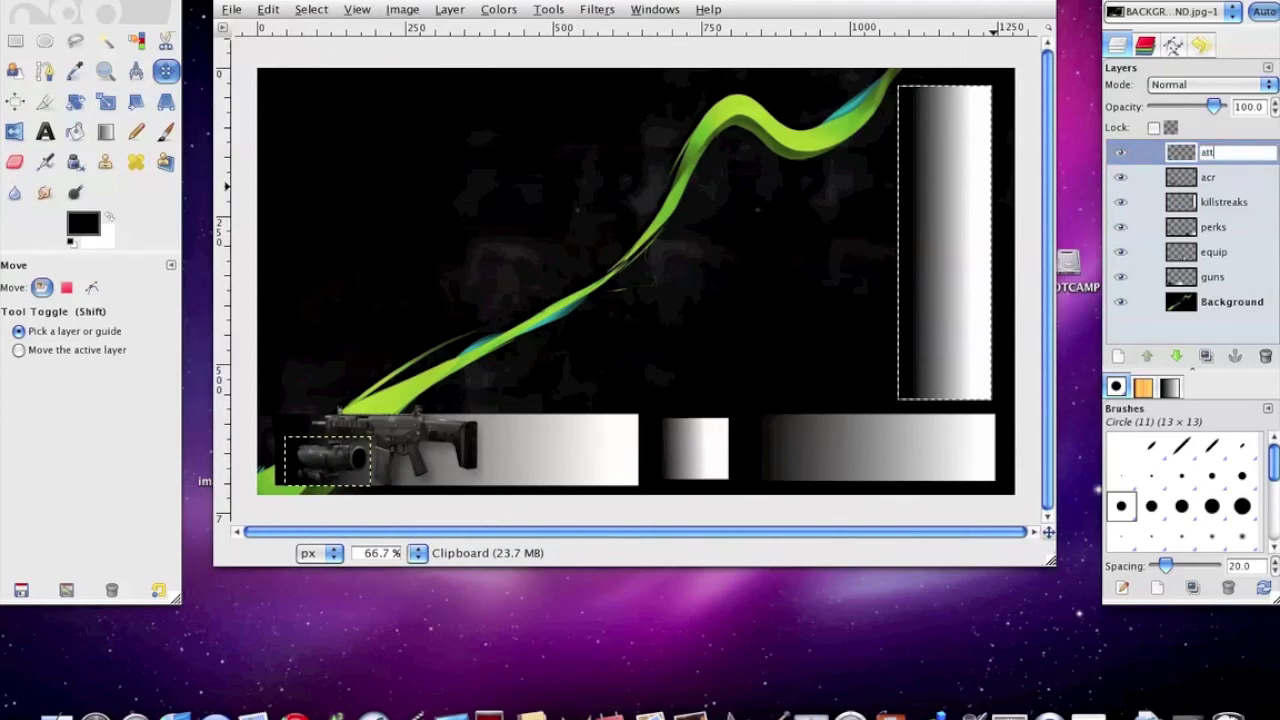
type("attach")
key("Return")
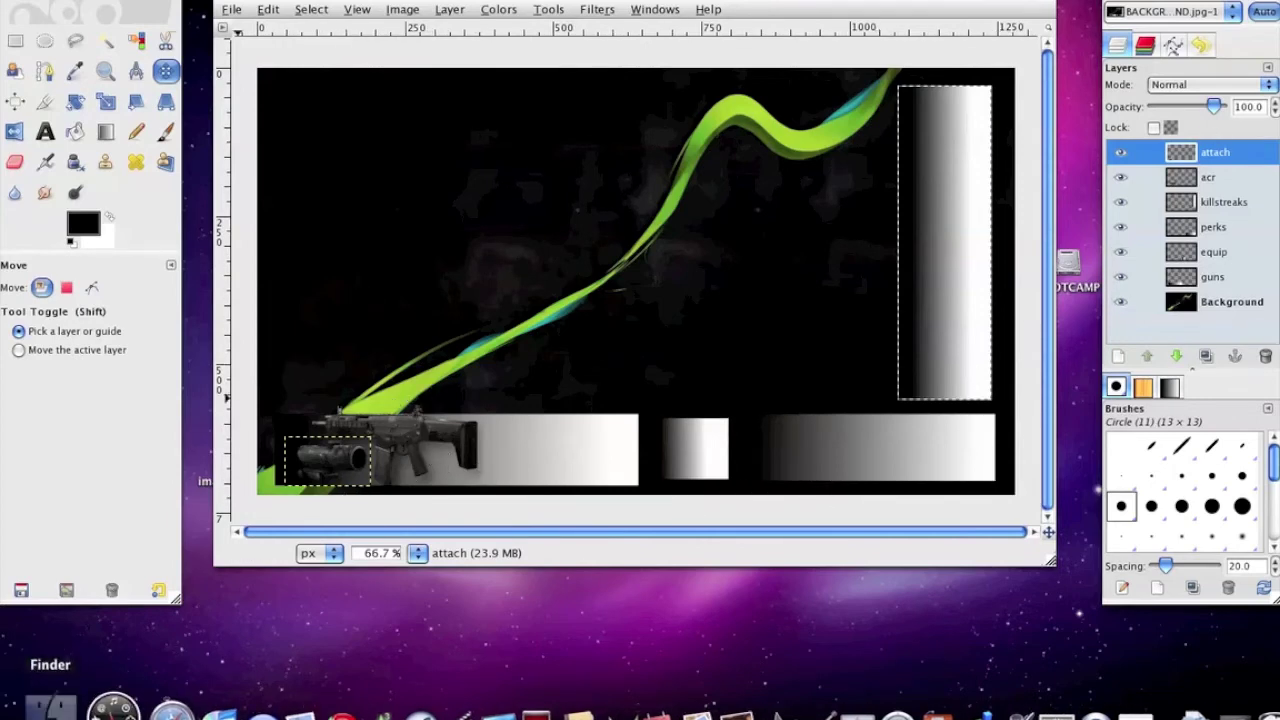
left_click(56, 712)
Go back to the EQUIPMENT folder and open BlastShield.png in Preview
left_click(317, 93)
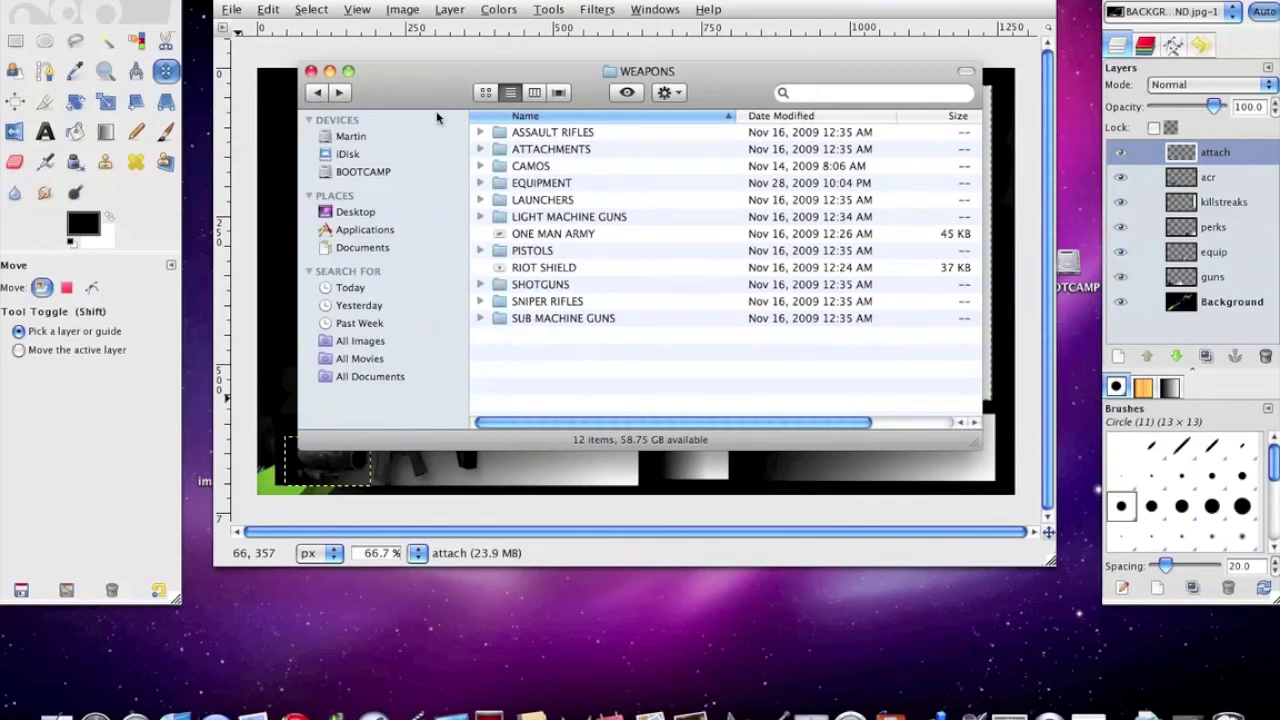
double_click(561, 184)
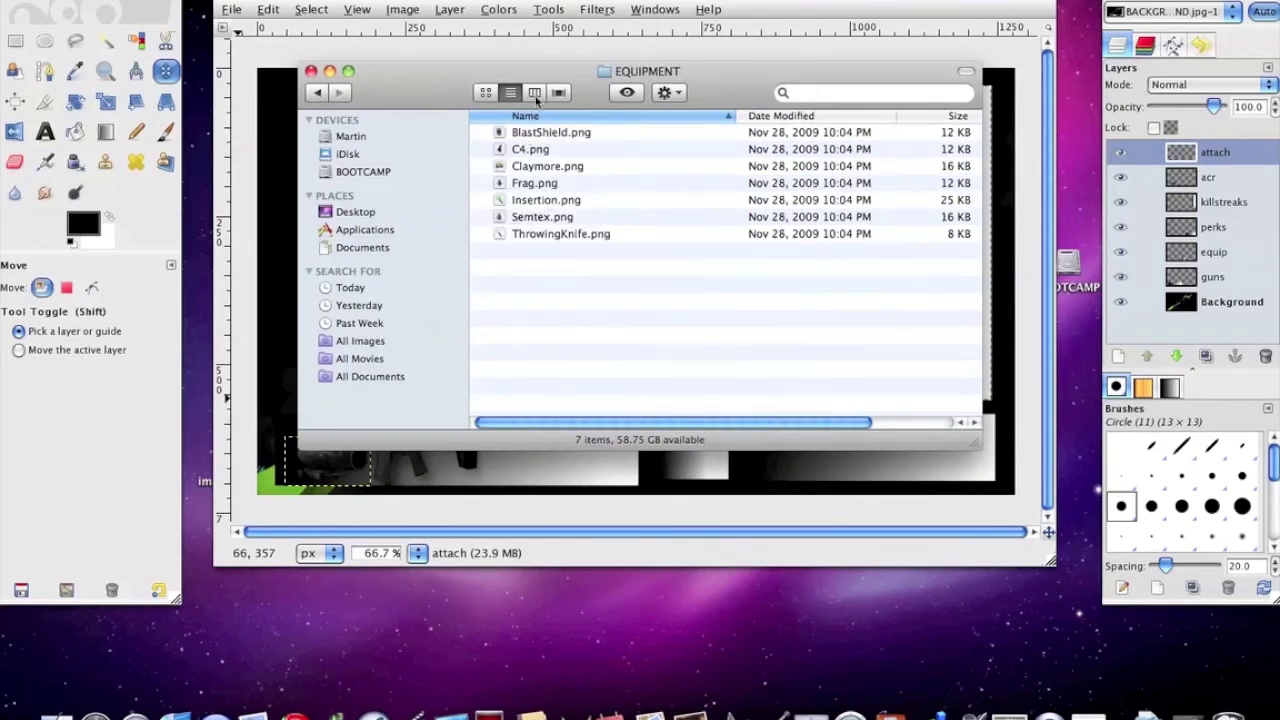
double_click(566, 132)
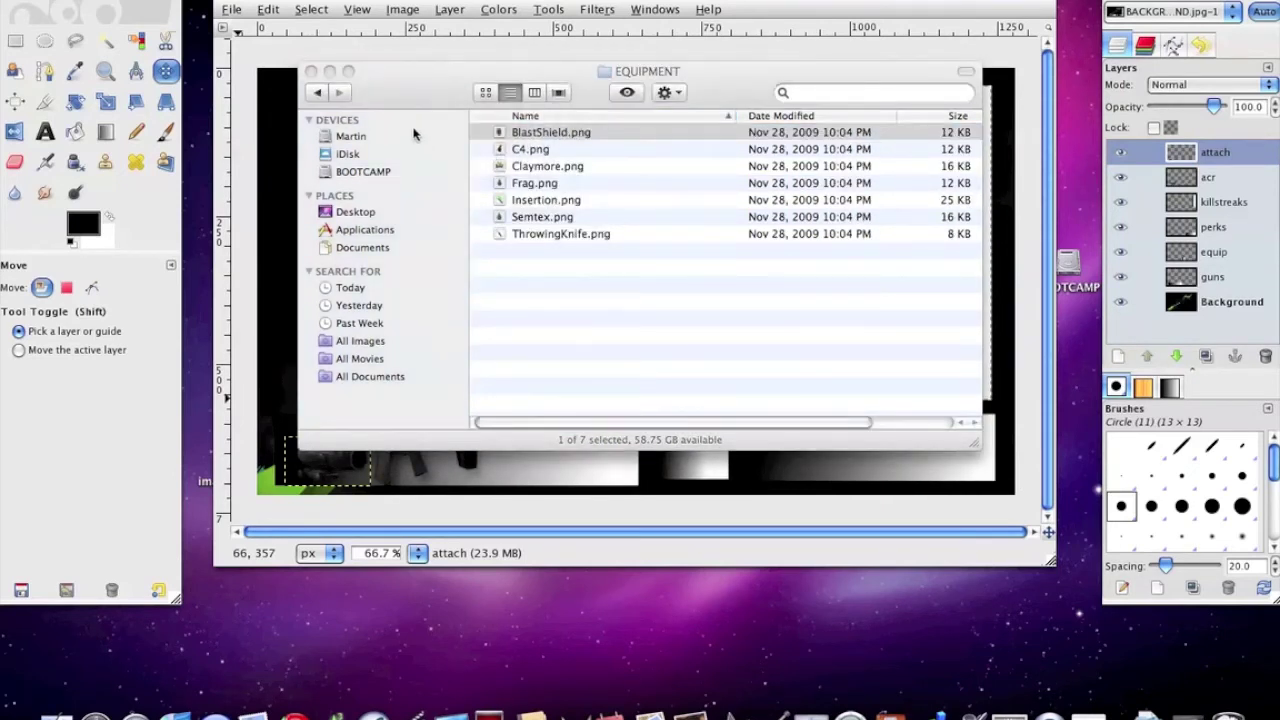
Select and copy the whole blast shield helmet image, then return to the GIMP canvas
left_click_drag(114, 84, 213, 193)
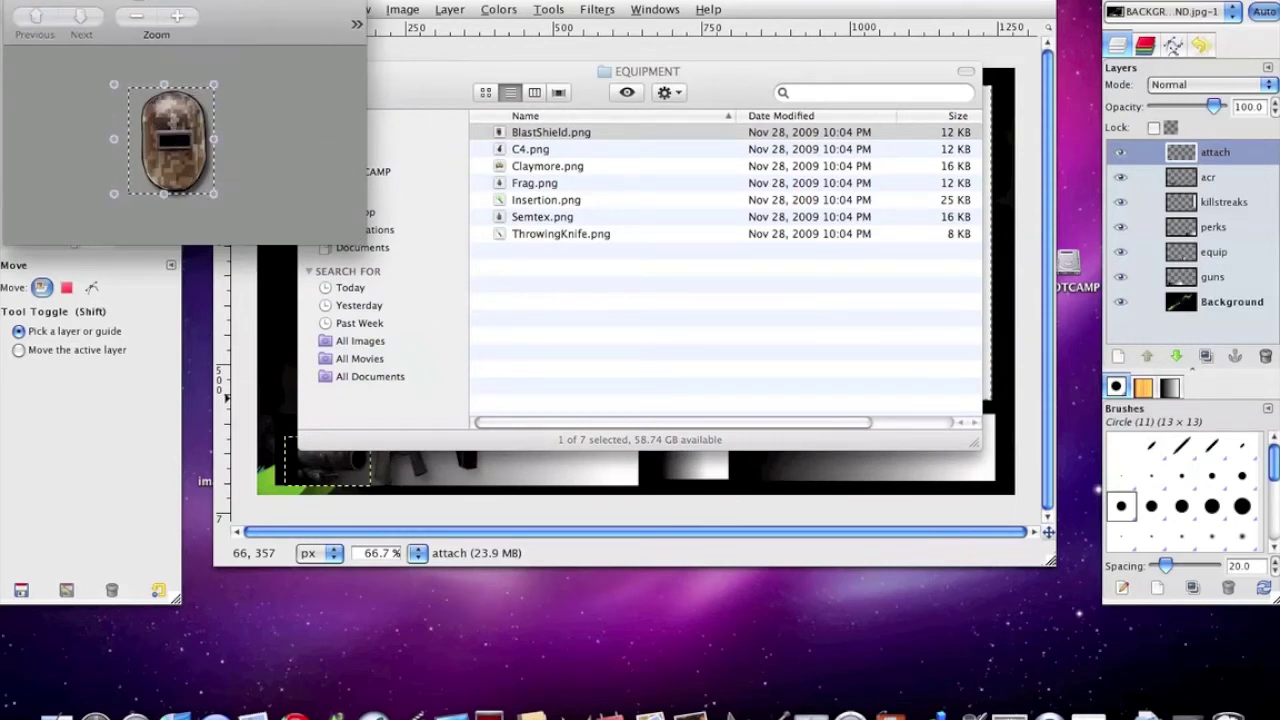
left_click(165, 0)
left_click(190, 52)
left_click(214, 178)
left_click(278, 237)
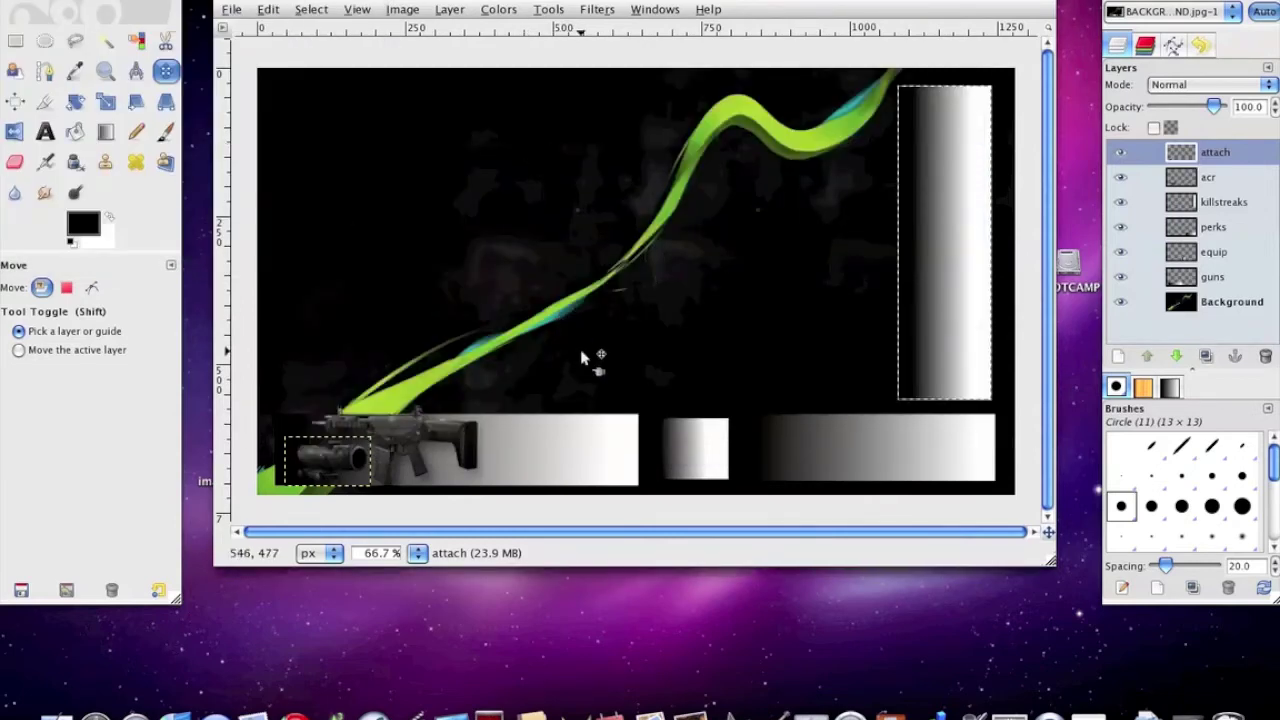
left_click(279, 10)
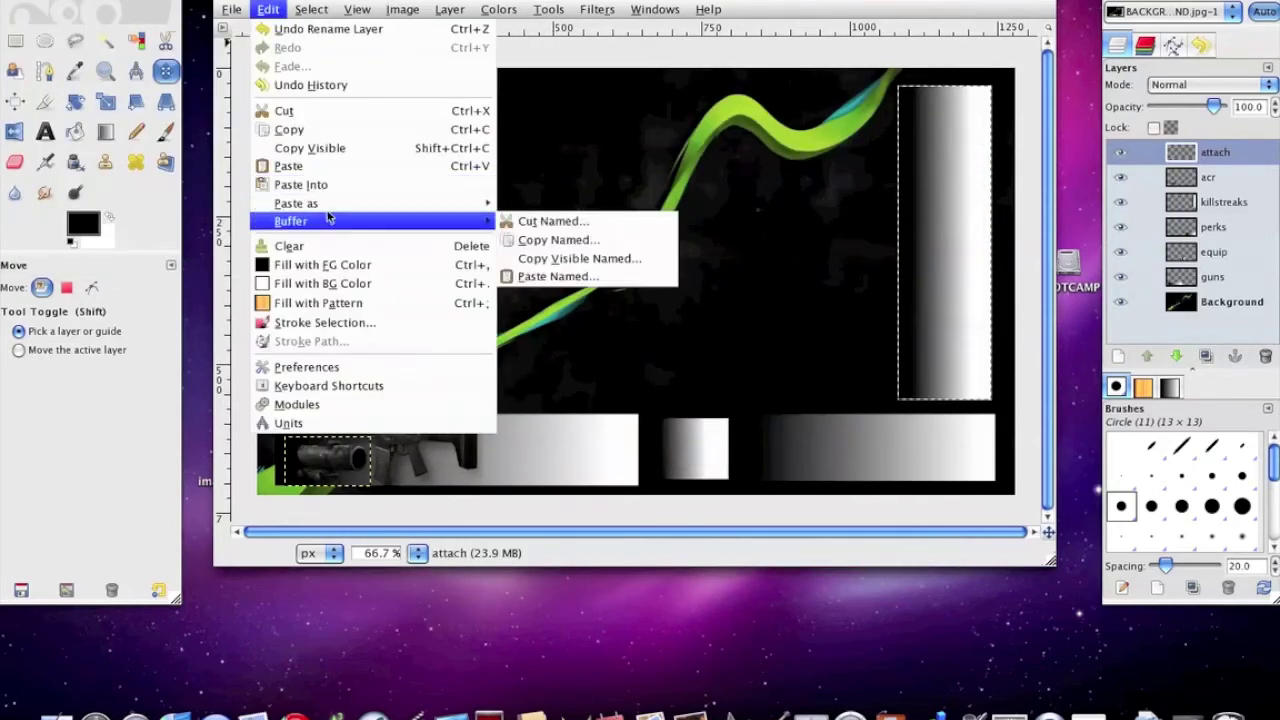
Paste the helmet as a new layer, move it into the small middle box, and name it equipment
mouse_move(330, 205)
left_click(513, 221)
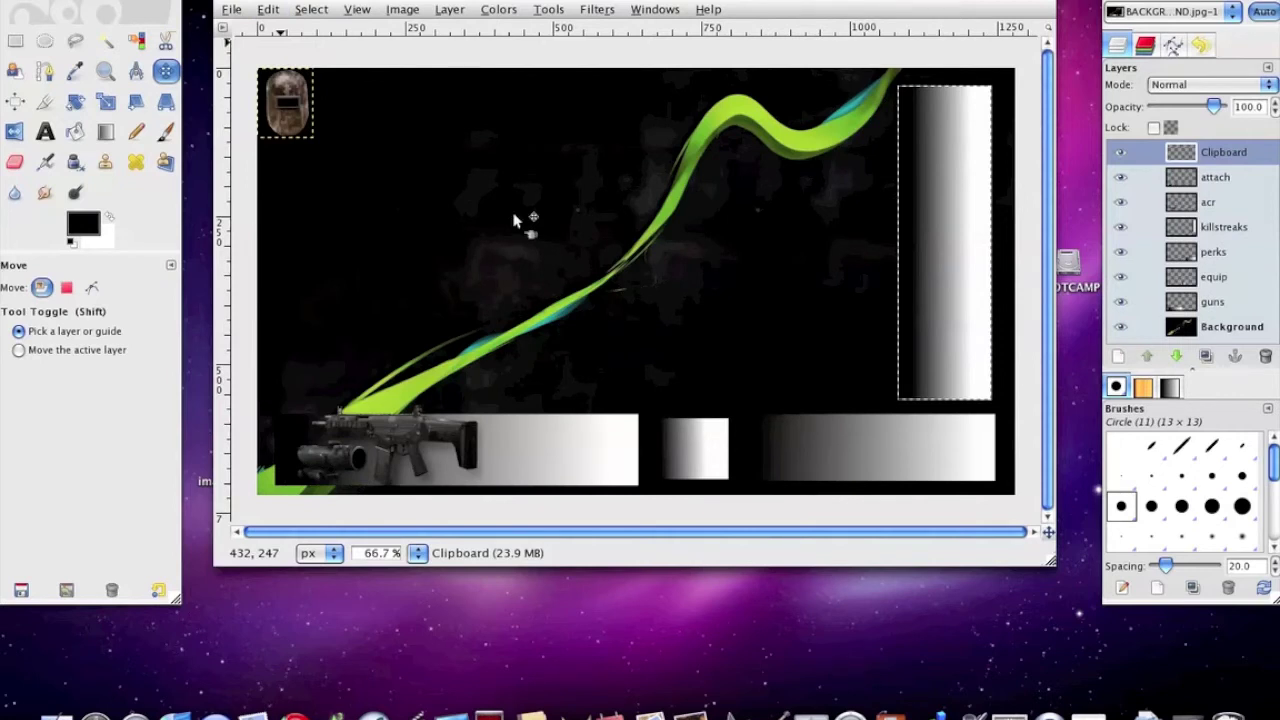
left_click_drag(288, 110, 694, 457)
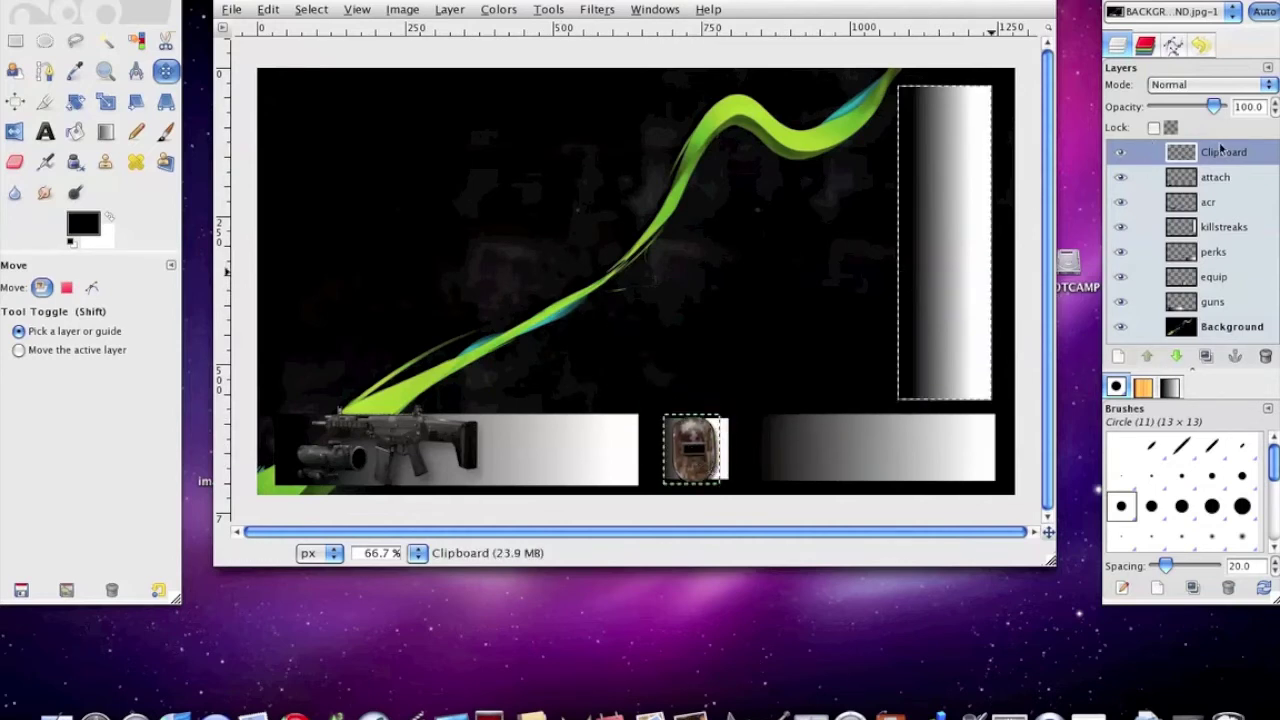
double_click(1220, 150)
key("BackSpace")
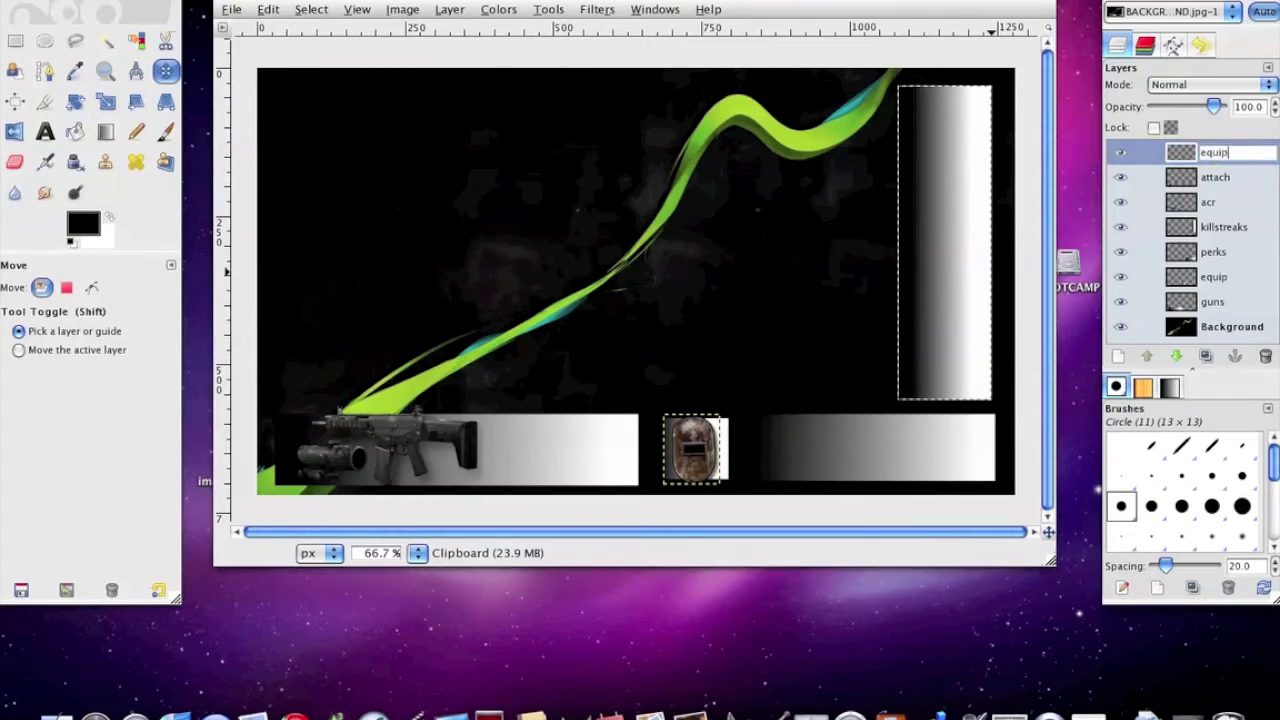
key("Return")
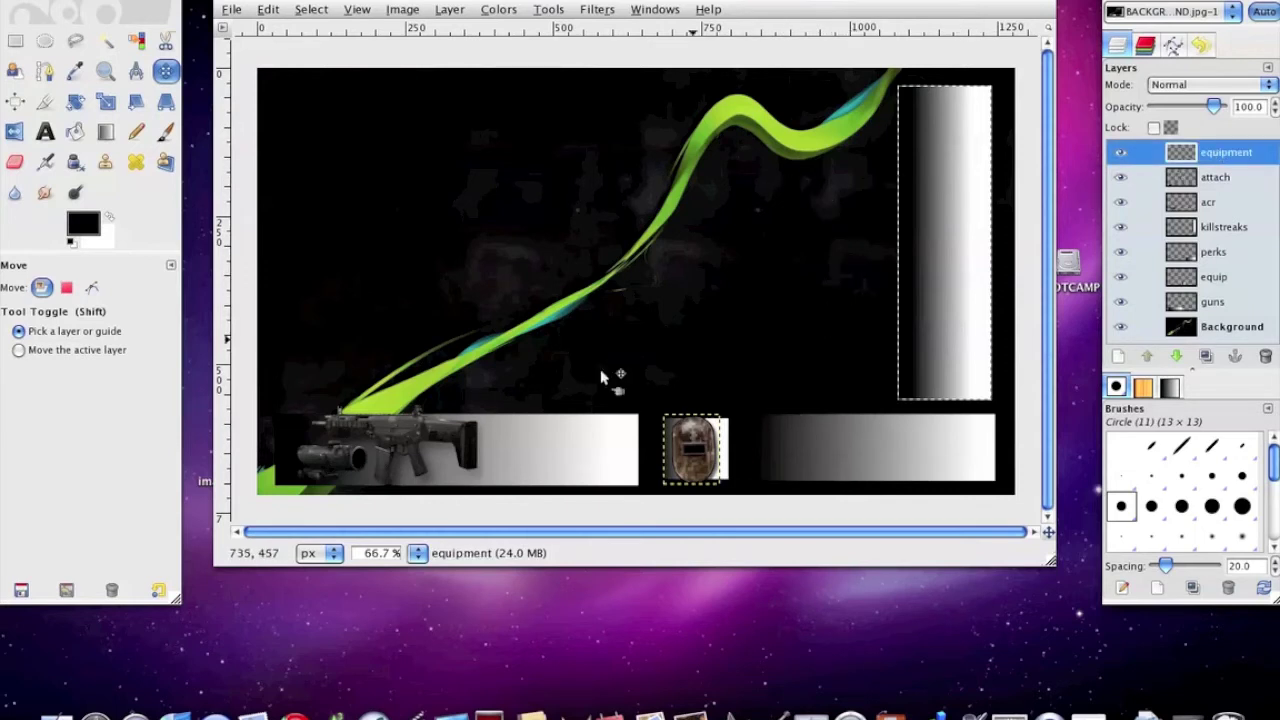
left_click(57, 713)
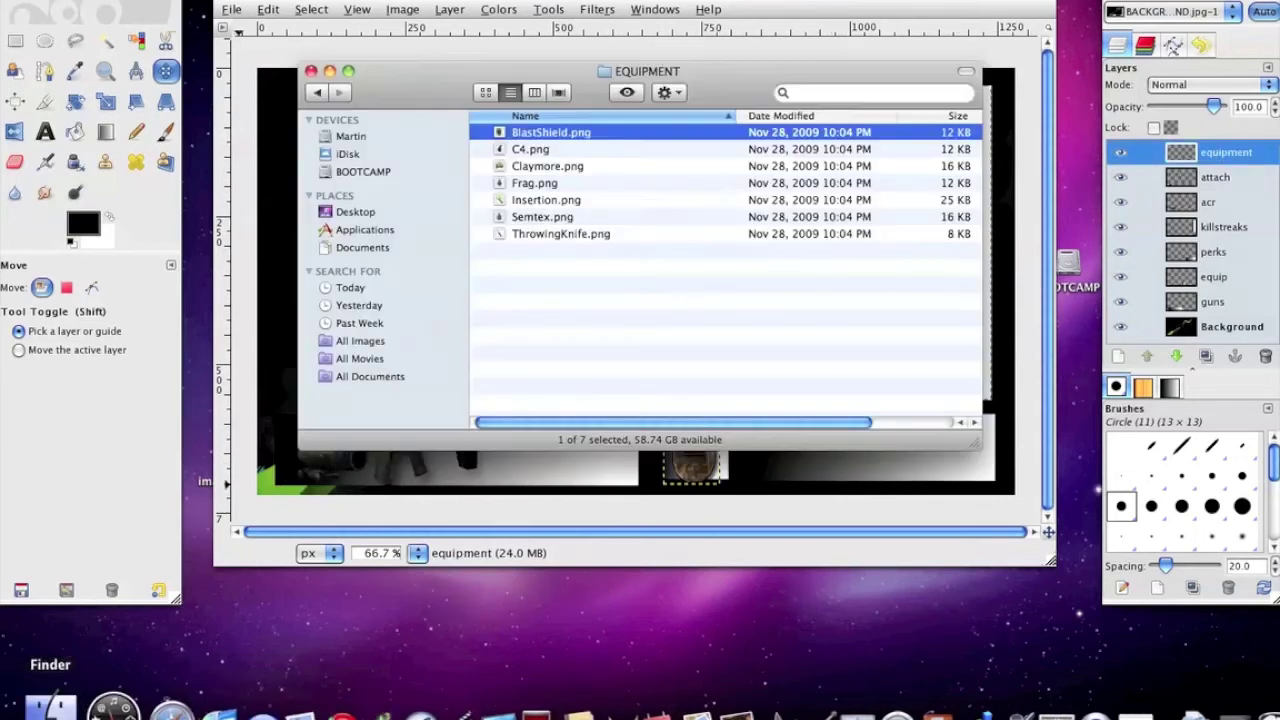
From the PERKS folder, preview Marathon.png and copy the whole icon
left_click(316, 93)
left_click(318, 93)
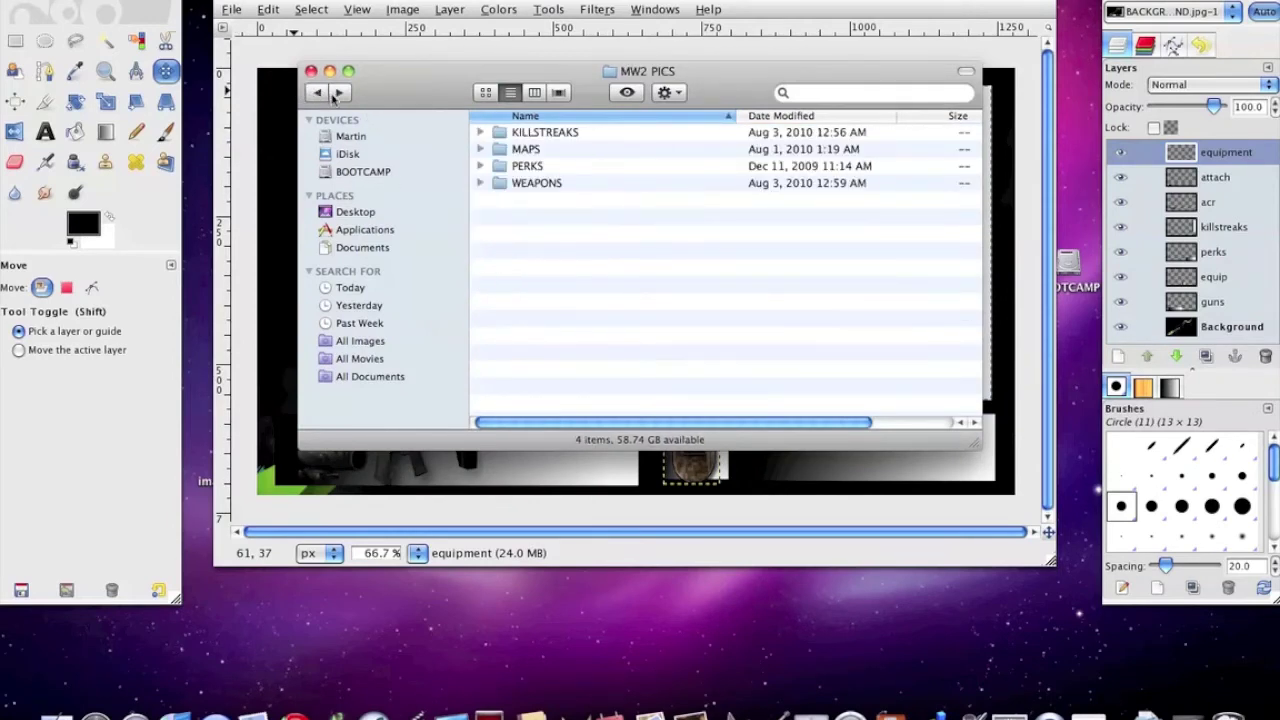
double_click(578, 165)
left_click(557, 170)
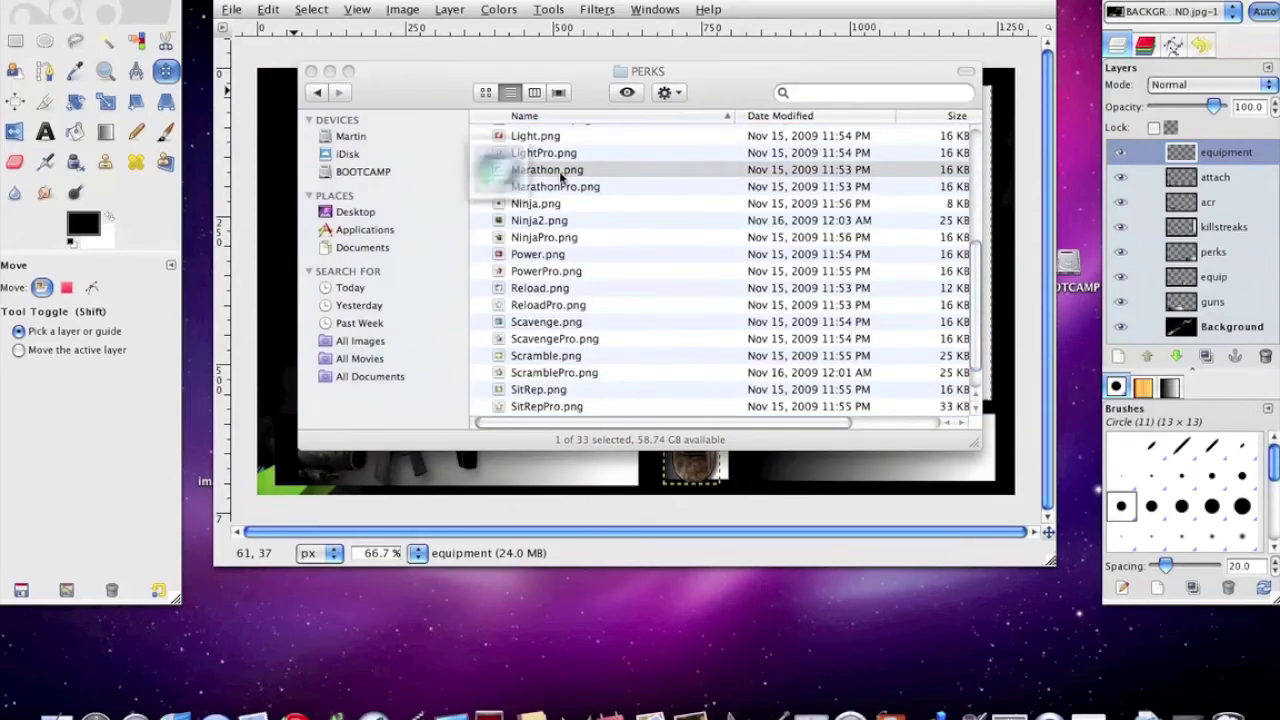
key("space")
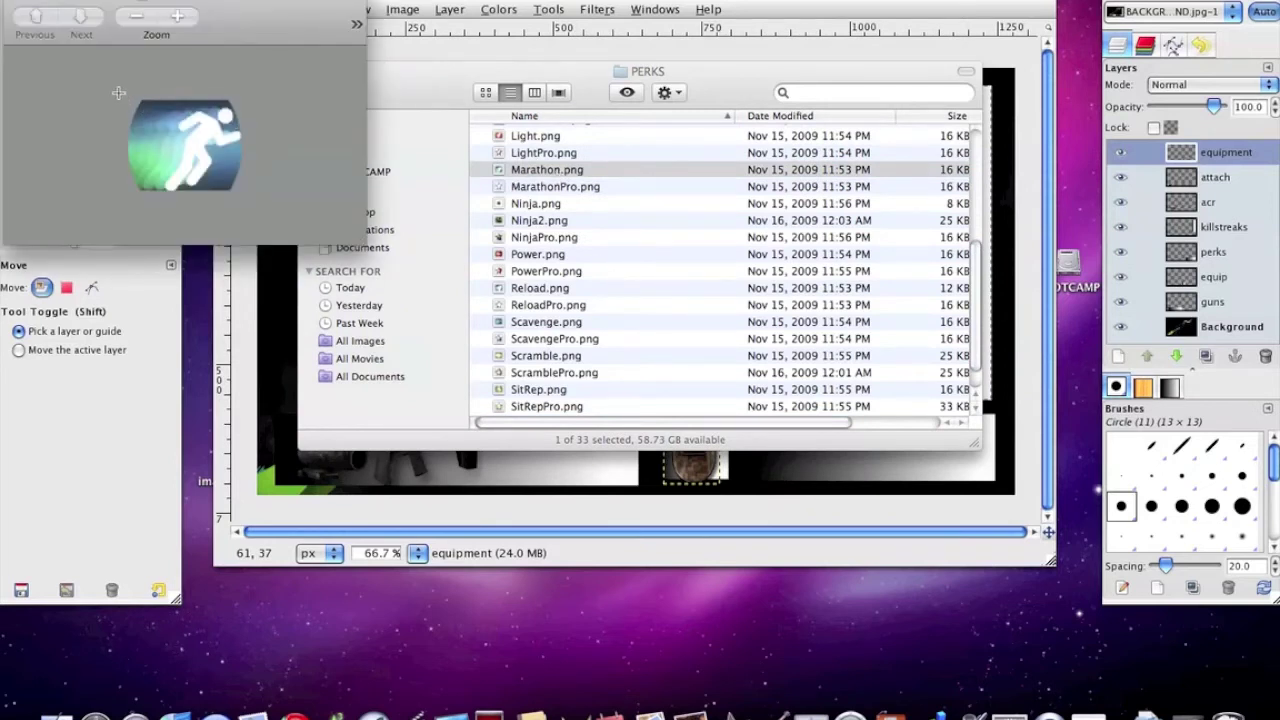
left_click_drag(118, 93, 246, 194)
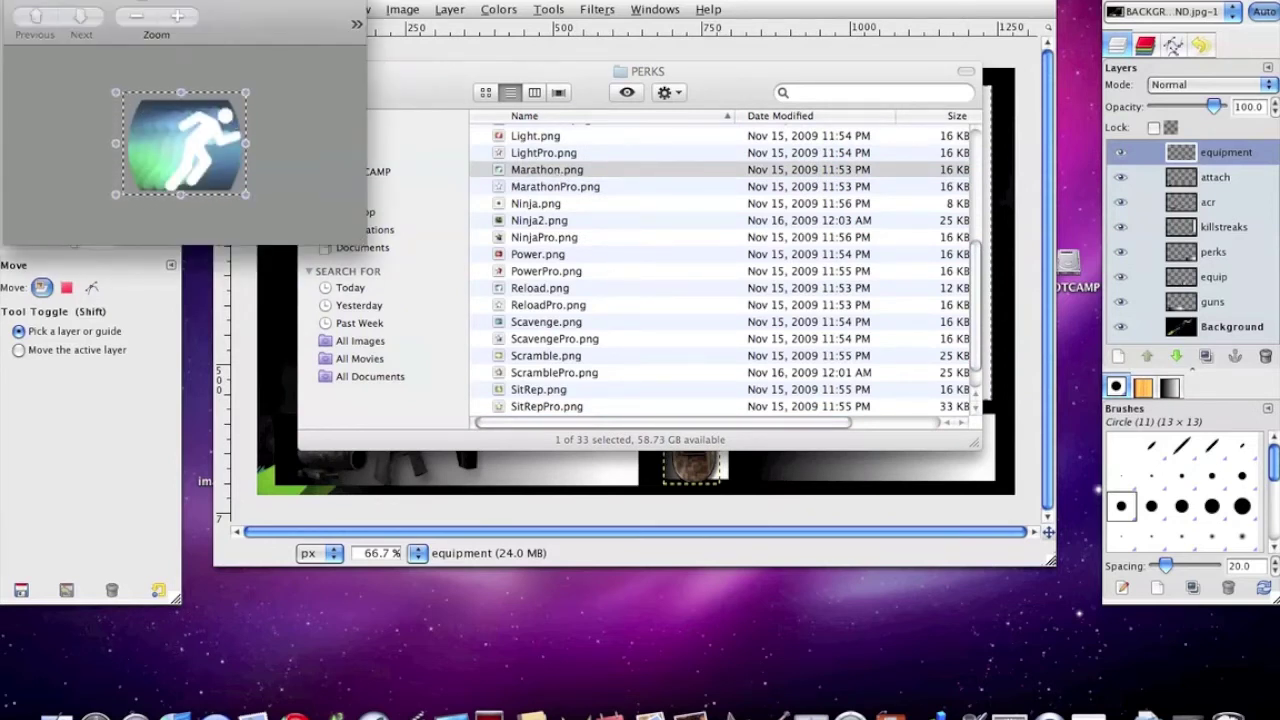
left_click(190, 2)
left_click(215, 48)
key("super+w")
Paste the Marathon icon as a new layer and position it in the right-hand bottom box
left_click(430, 475)
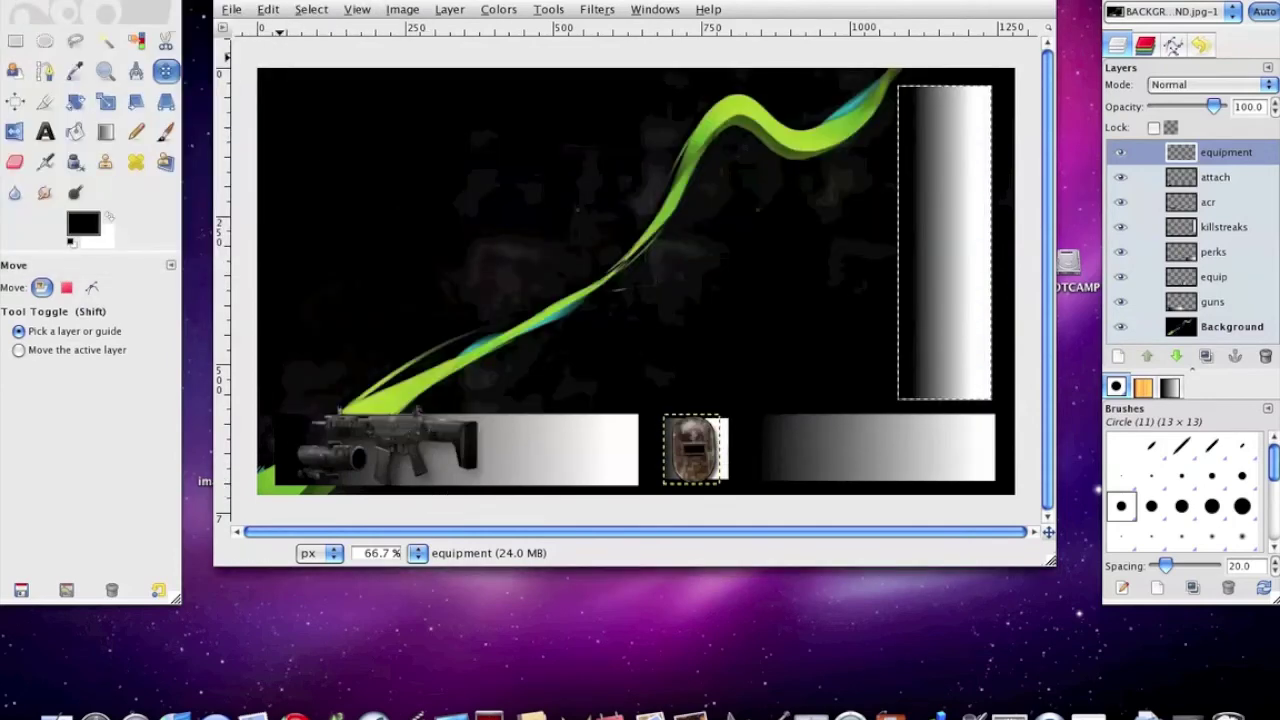
left_click(266, 9)
mouse_move(362, 205)
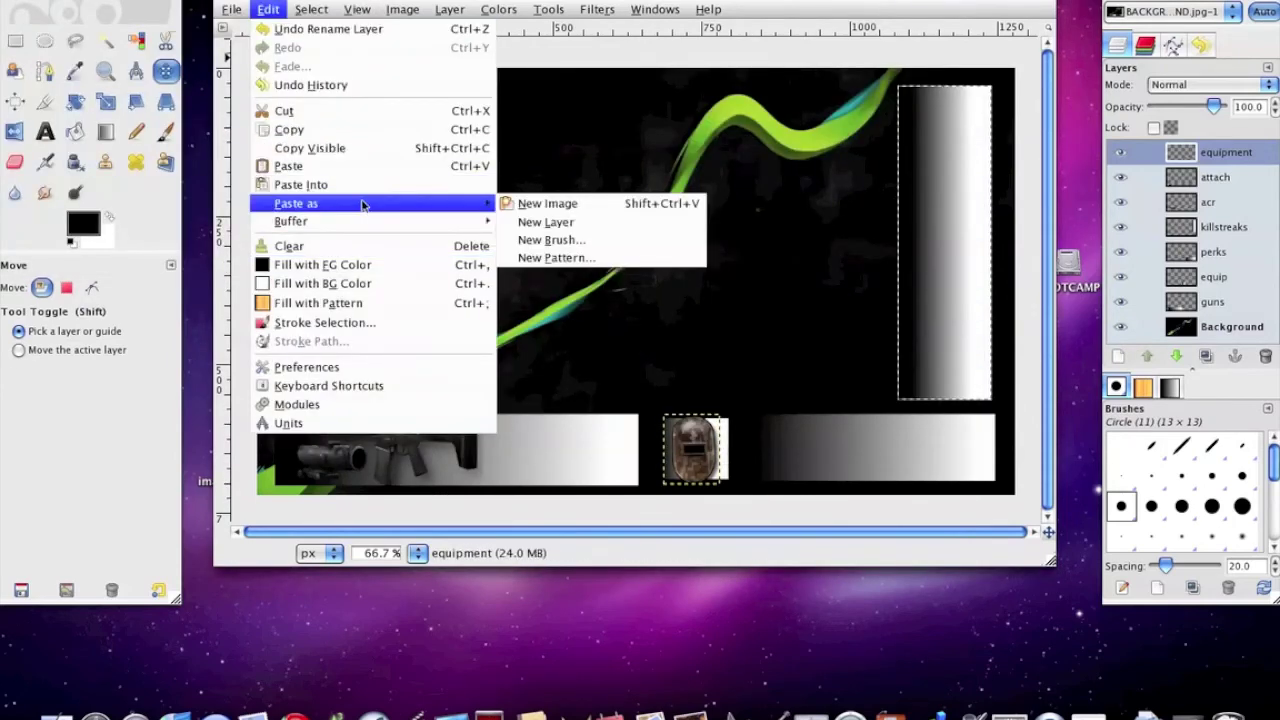
left_click(540, 222)
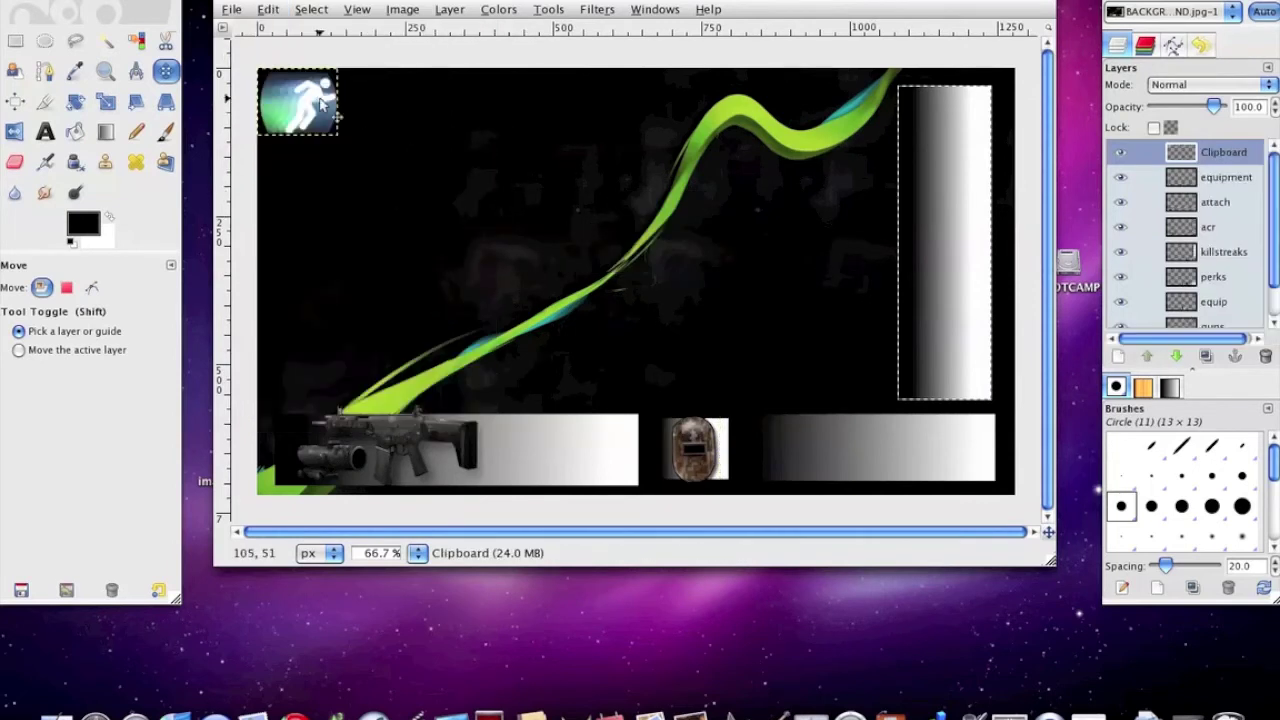
left_click_drag(322, 103, 826, 448)
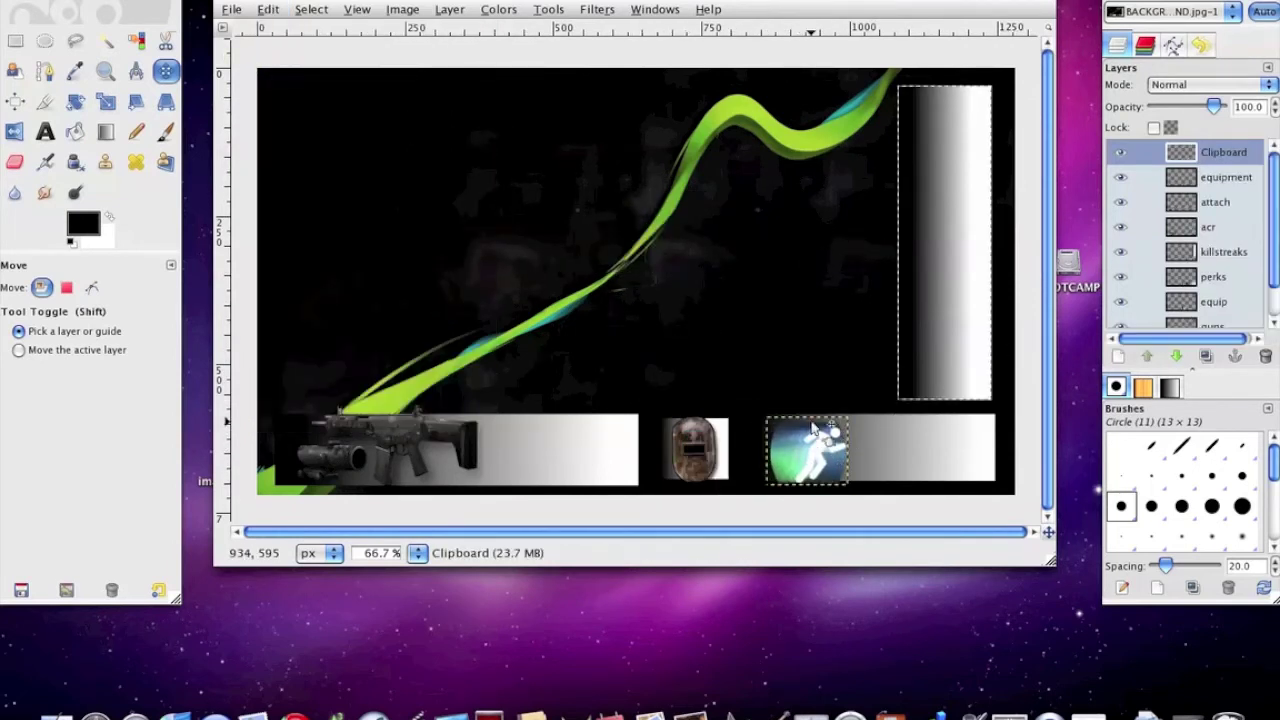
left_click(812, 428)
left_click(820, 448)
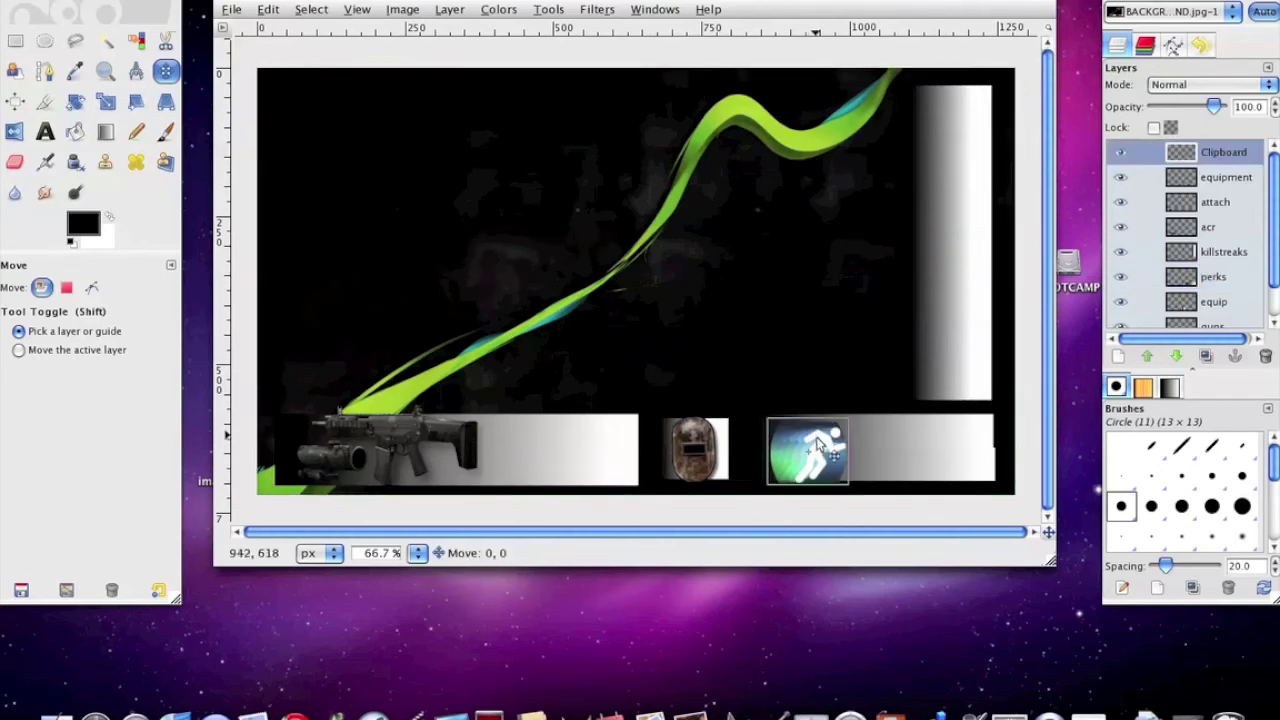
mouse_move(820, 448)
left_mouse_down()
mouse_move(803, 423)
mouse_move(812, 442)
left_mouse_up()
left_click(1201, 156)
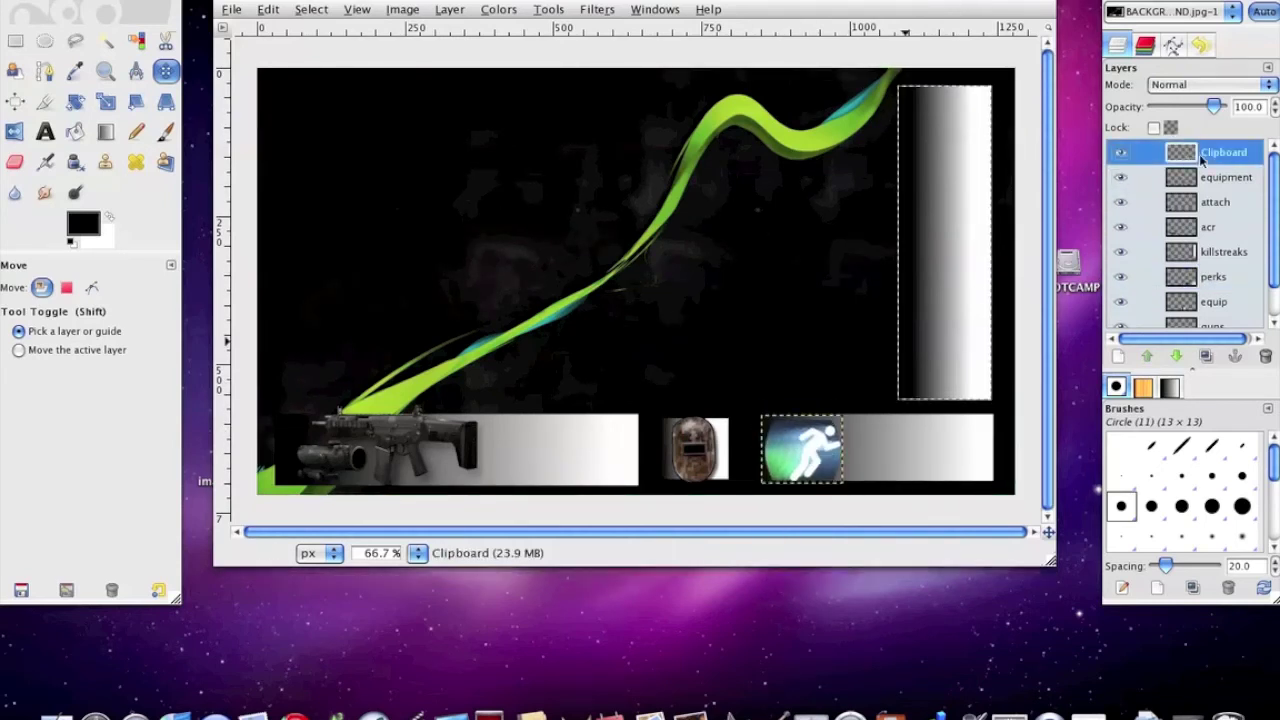
Rename the Marathon icon layer to 'perk 1'
double_click(1201, 155)
type("P")
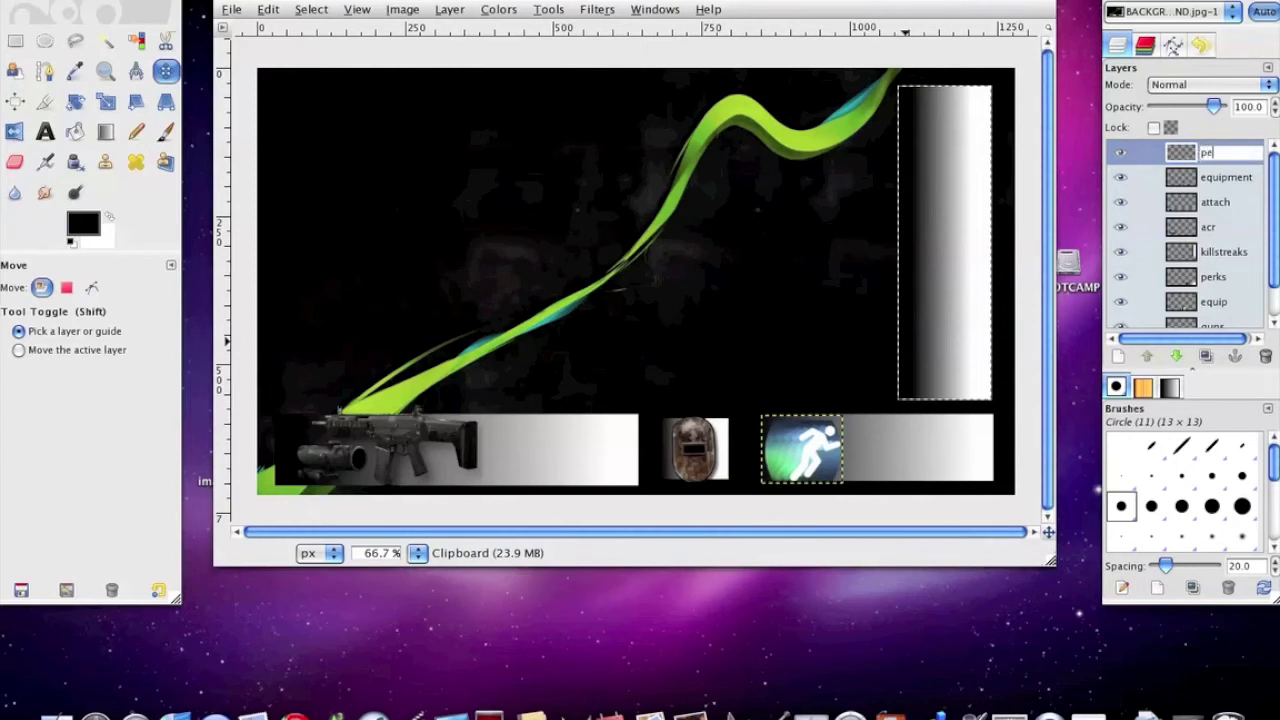
key("Return")
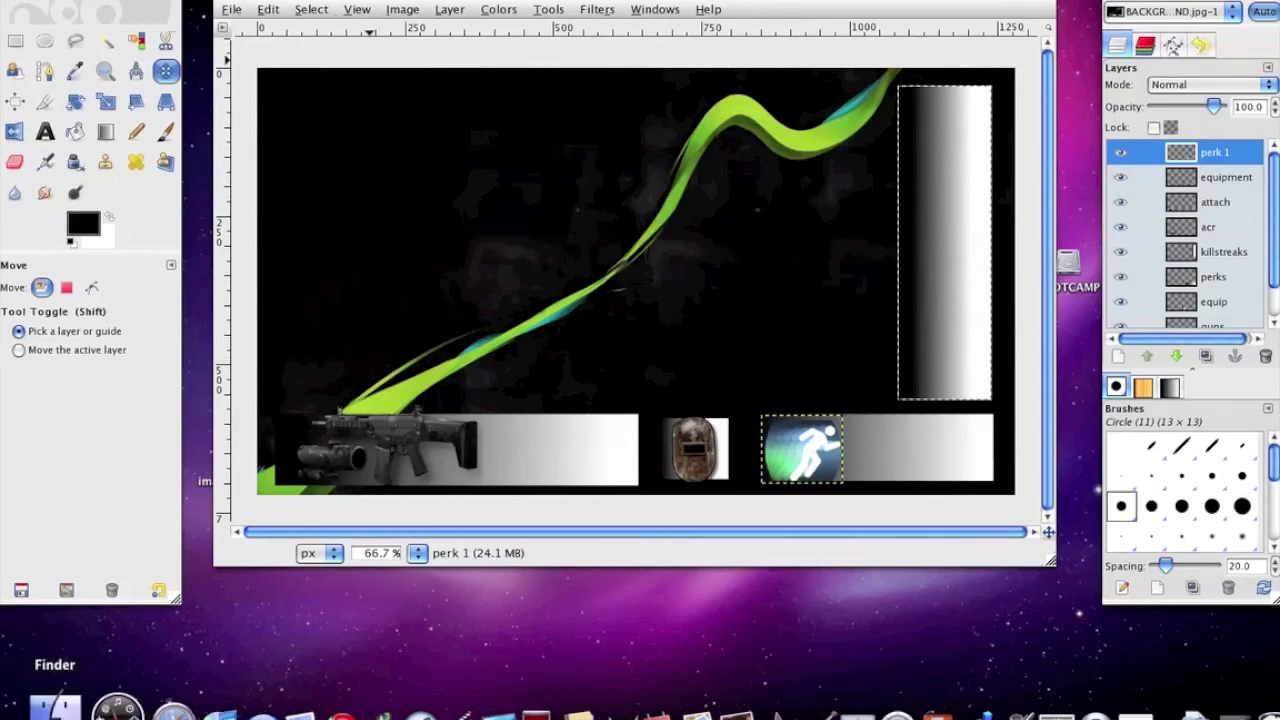
left_click(56, 712)
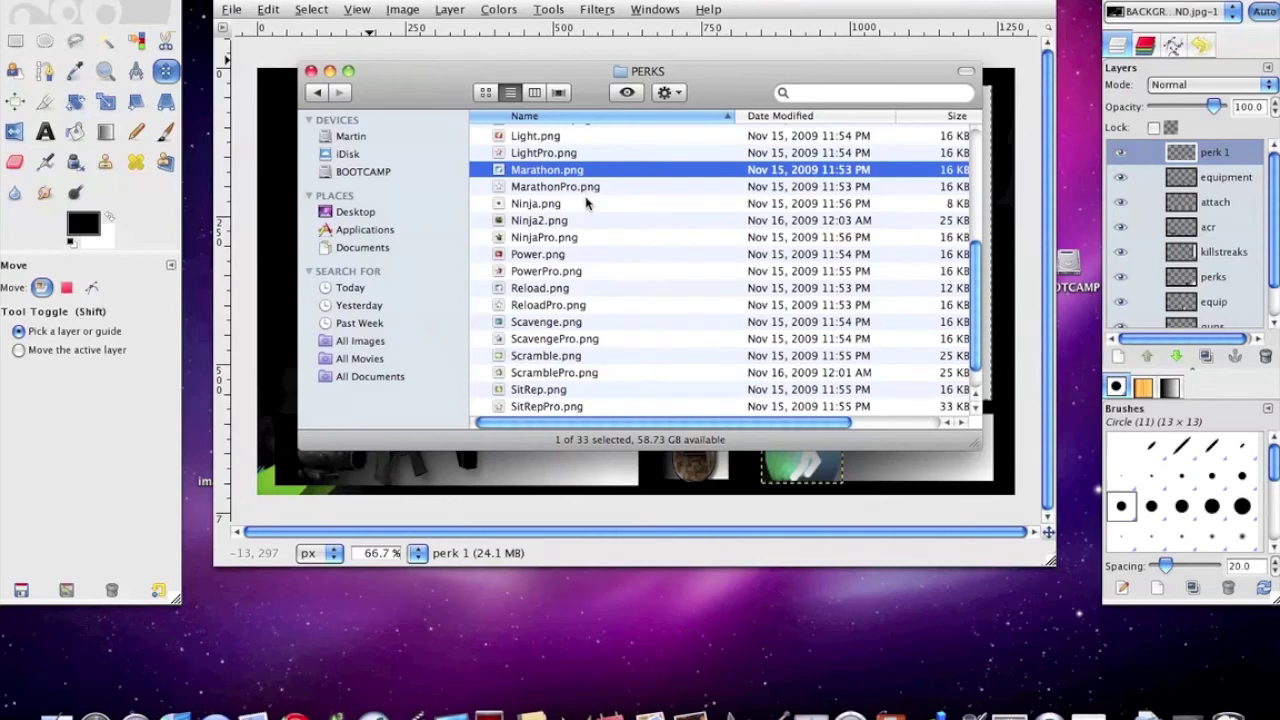
Copy the gold PREDATOR MISSLE icon from the KILLSTREAKS folder via Preview, then quit Preview
left_click(317, 92)
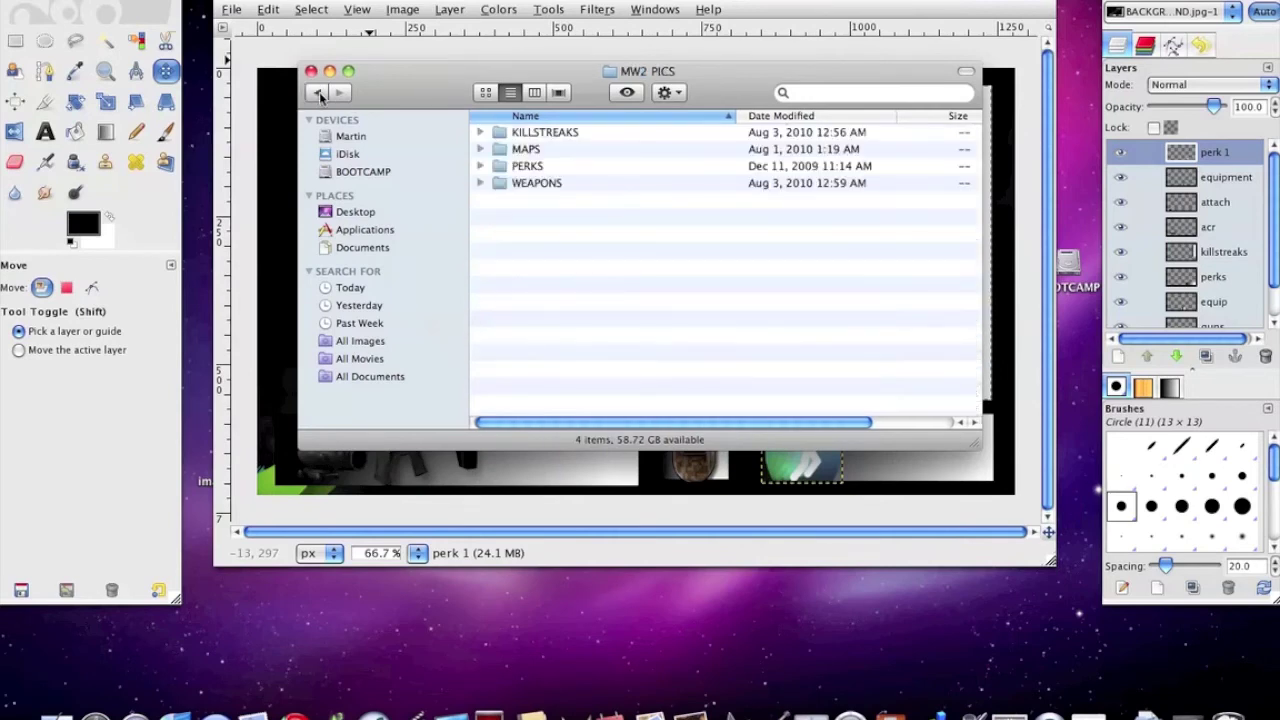
double_click(530, 132)
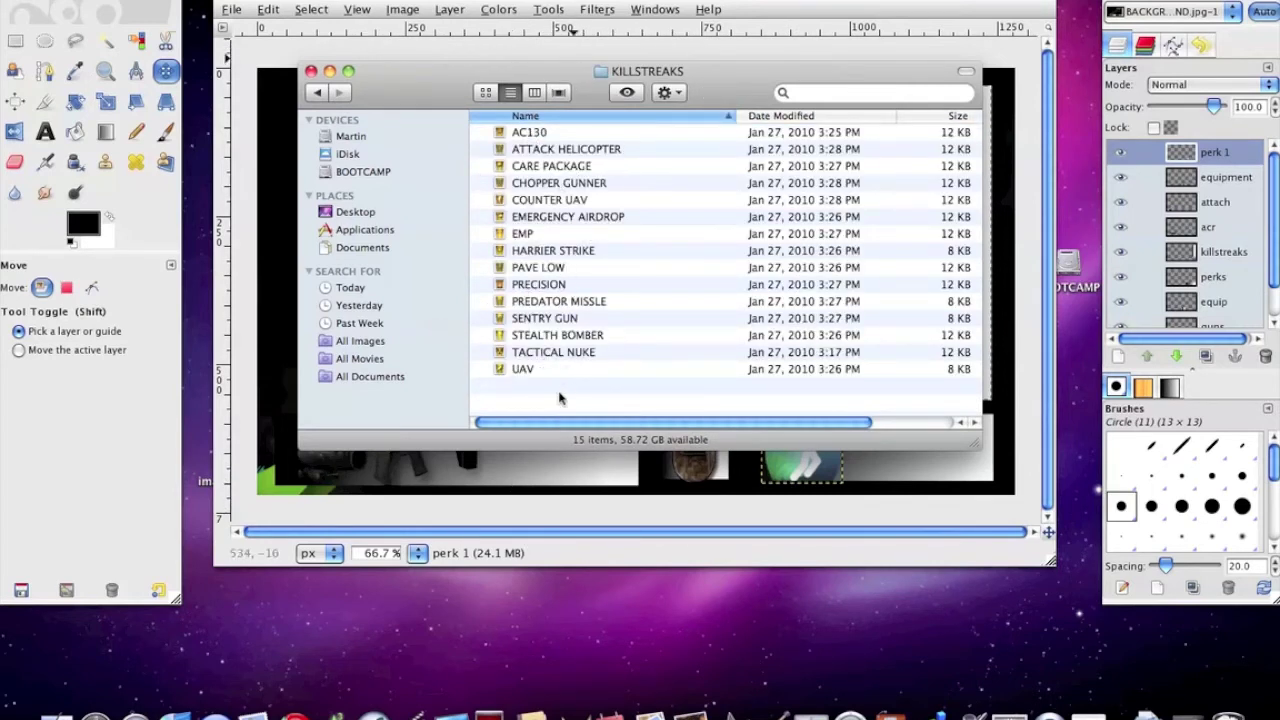
double_click(544, 303)
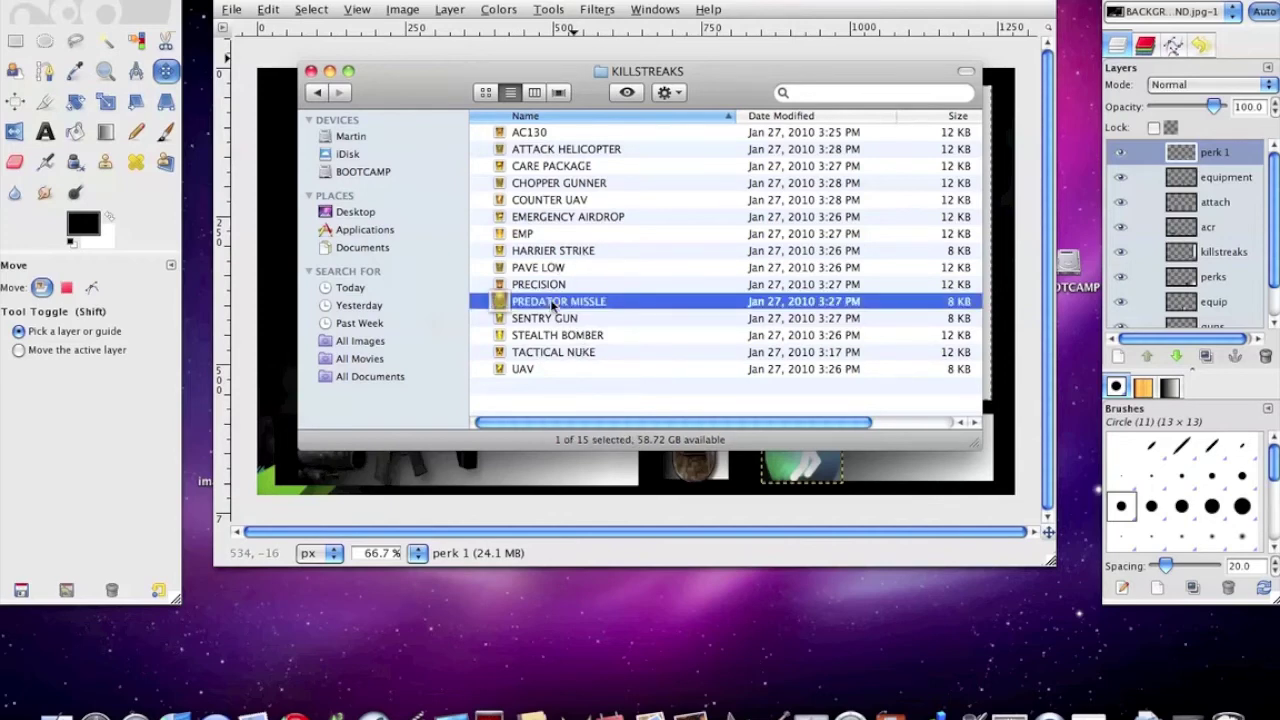
left_click_drag(152, 96, 228, 192)
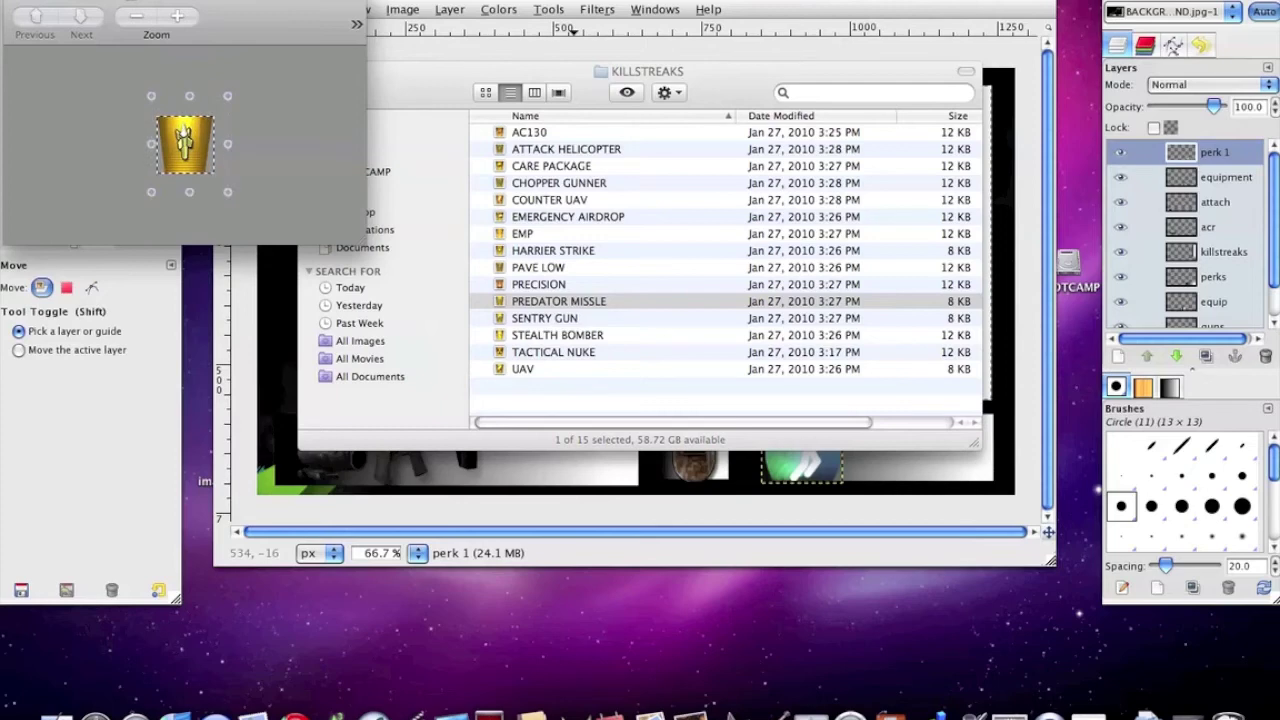
left_click(175, 0)
left_click(195, 54)
key("super+q")
left_click(300, 320)
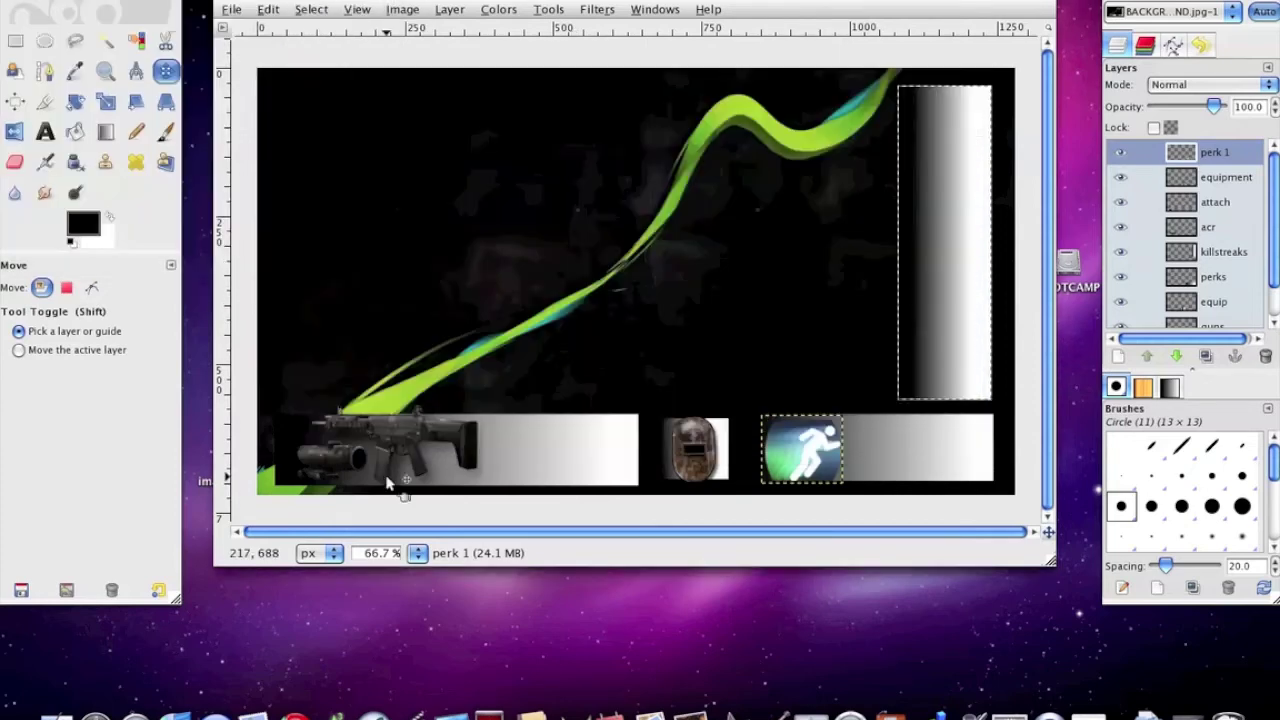
Paste the Predator Missile icon as a new layer named 'pred' at the top of the right strip
left_click(267, 9)
mouse_move(318, 203)
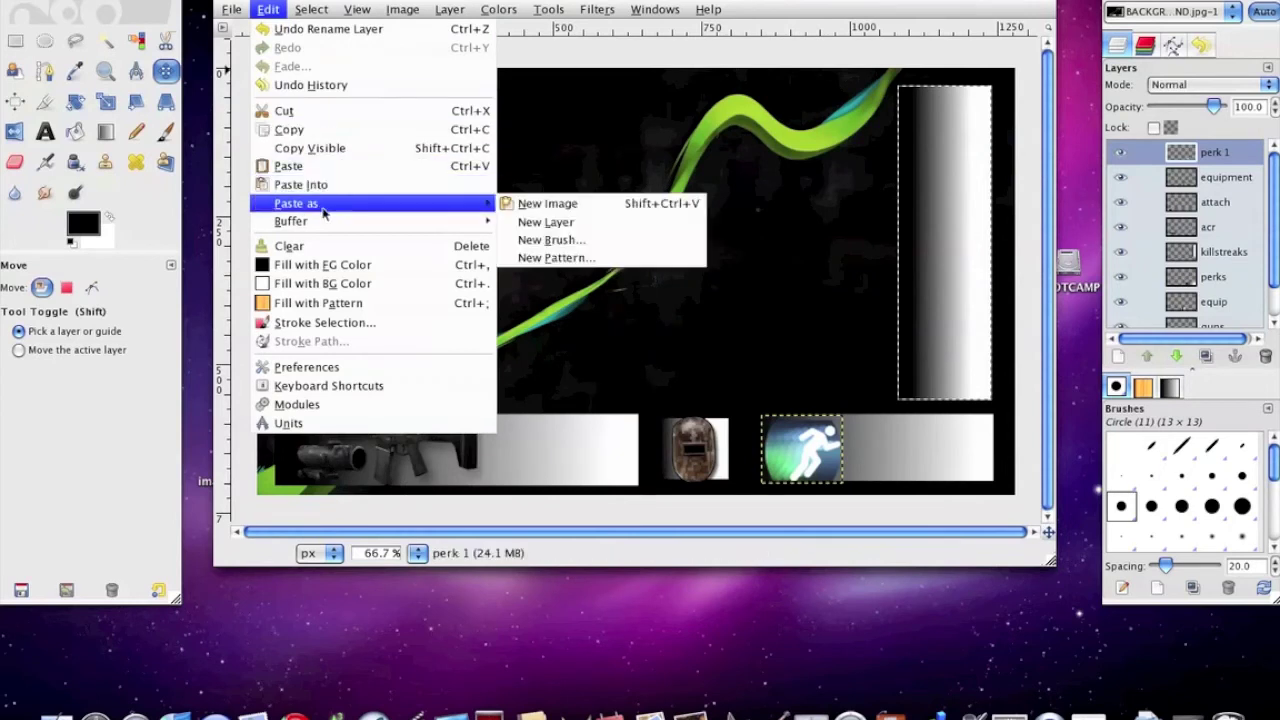
left_click(533, 224)
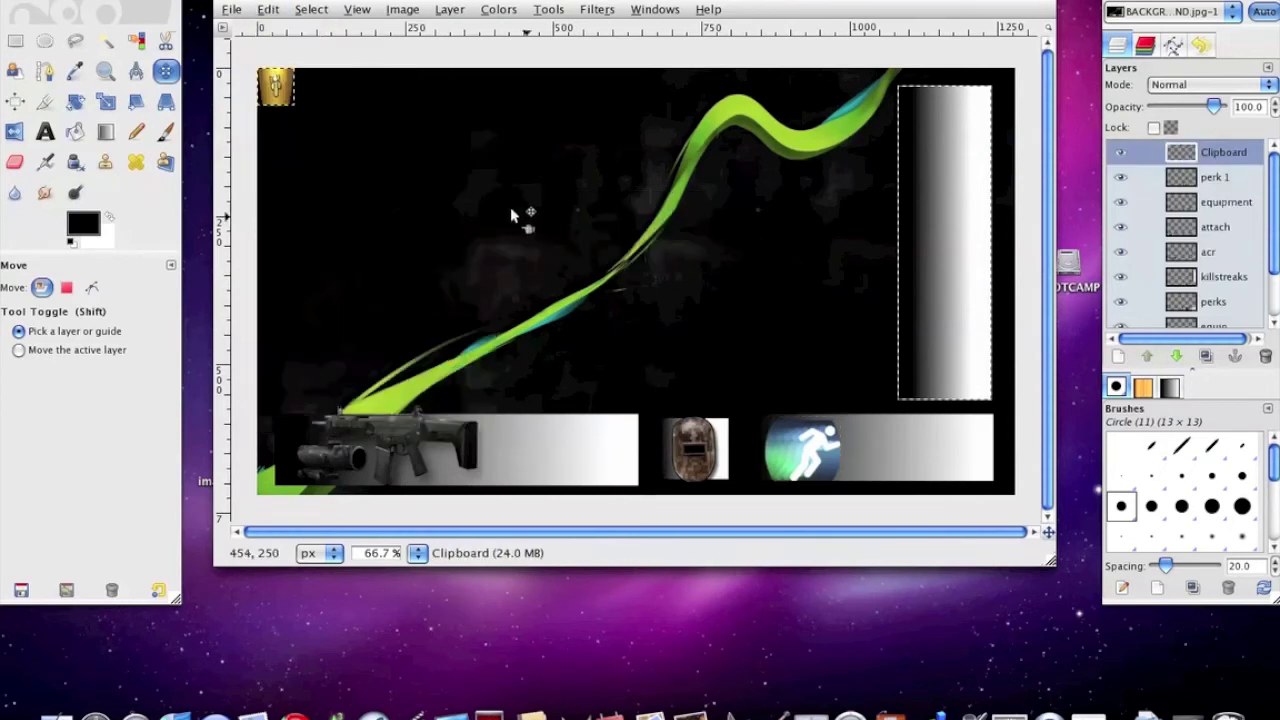
double_click(1224, 152)
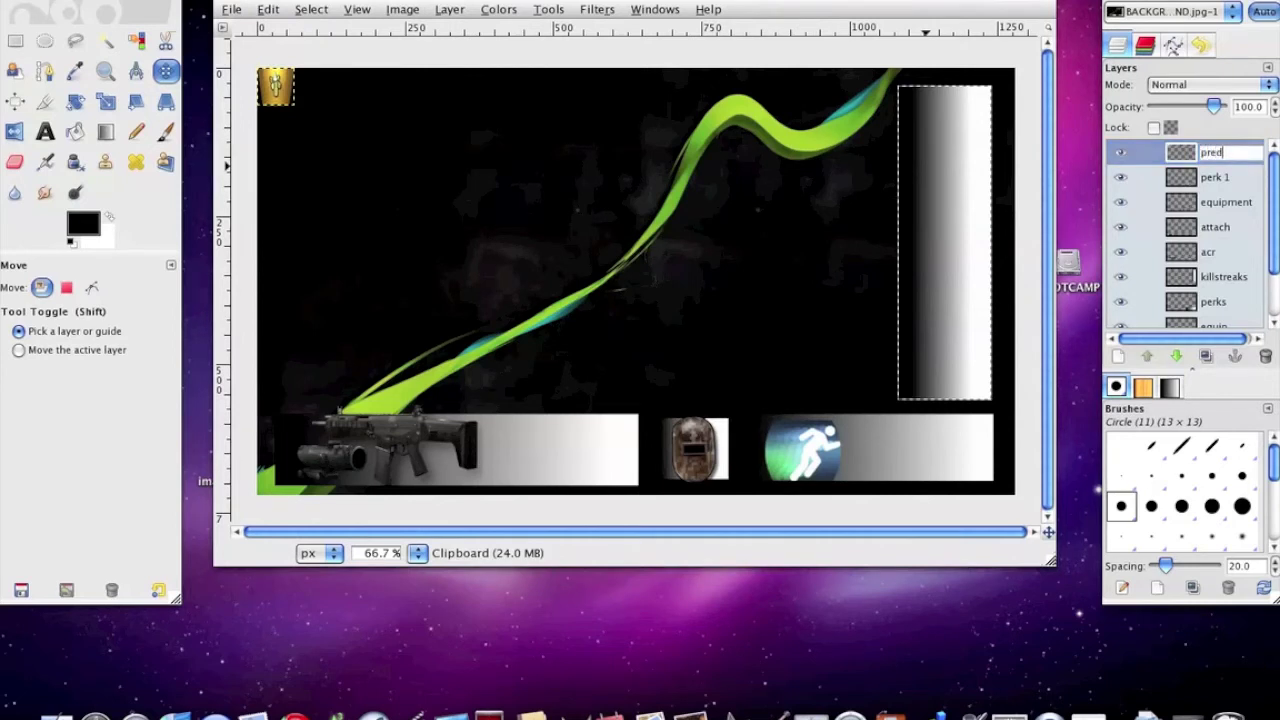
type("pred")
left_click(285, 88)
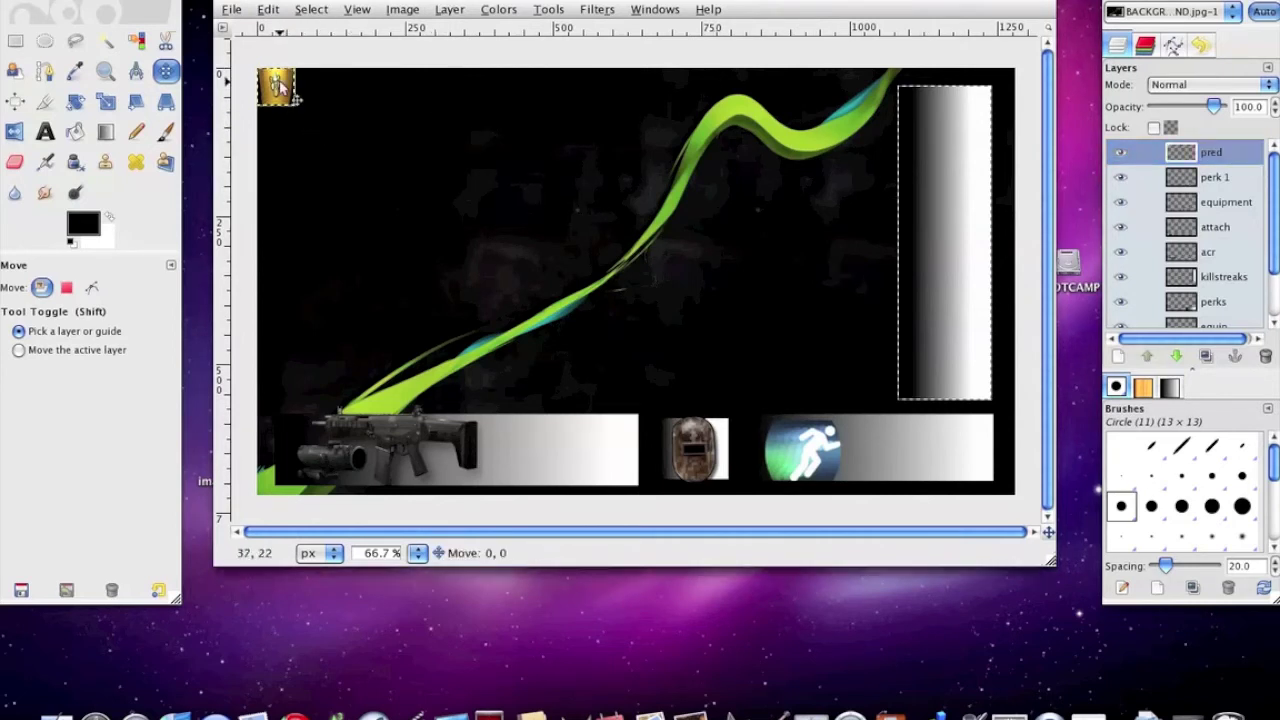
left_click_drag(285, 88, 952, 147)
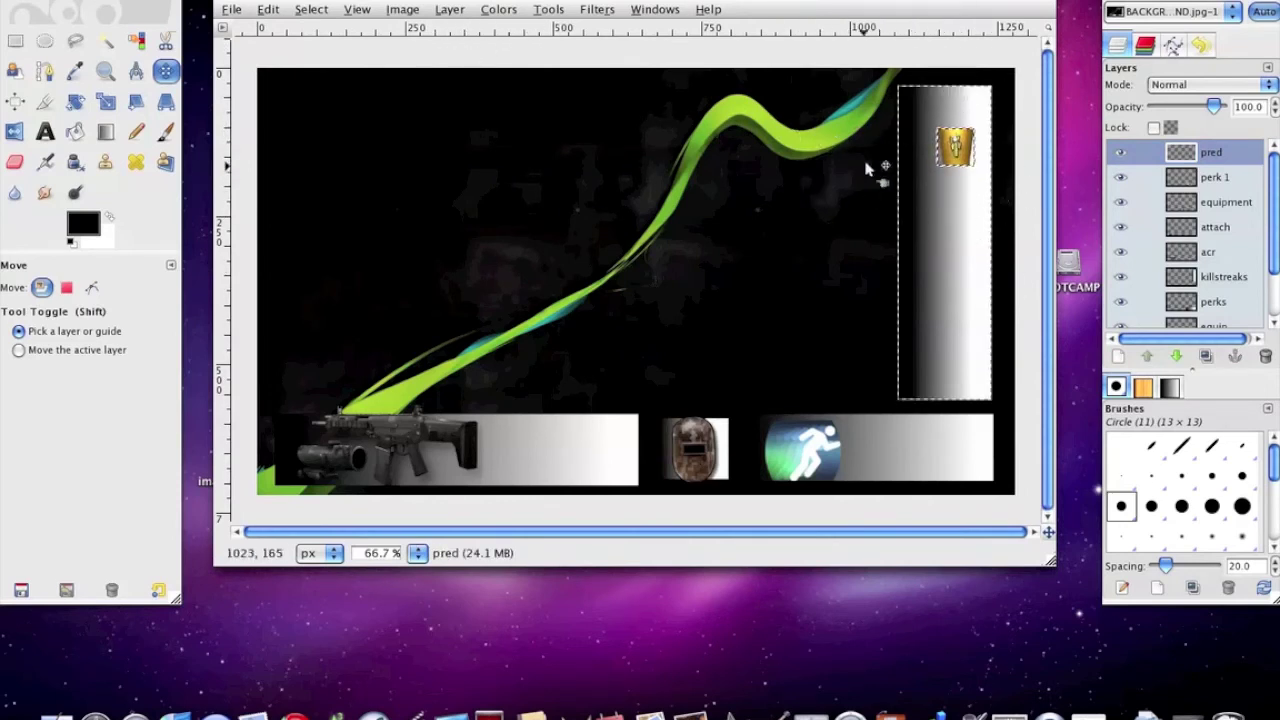
left_click(416, 428)
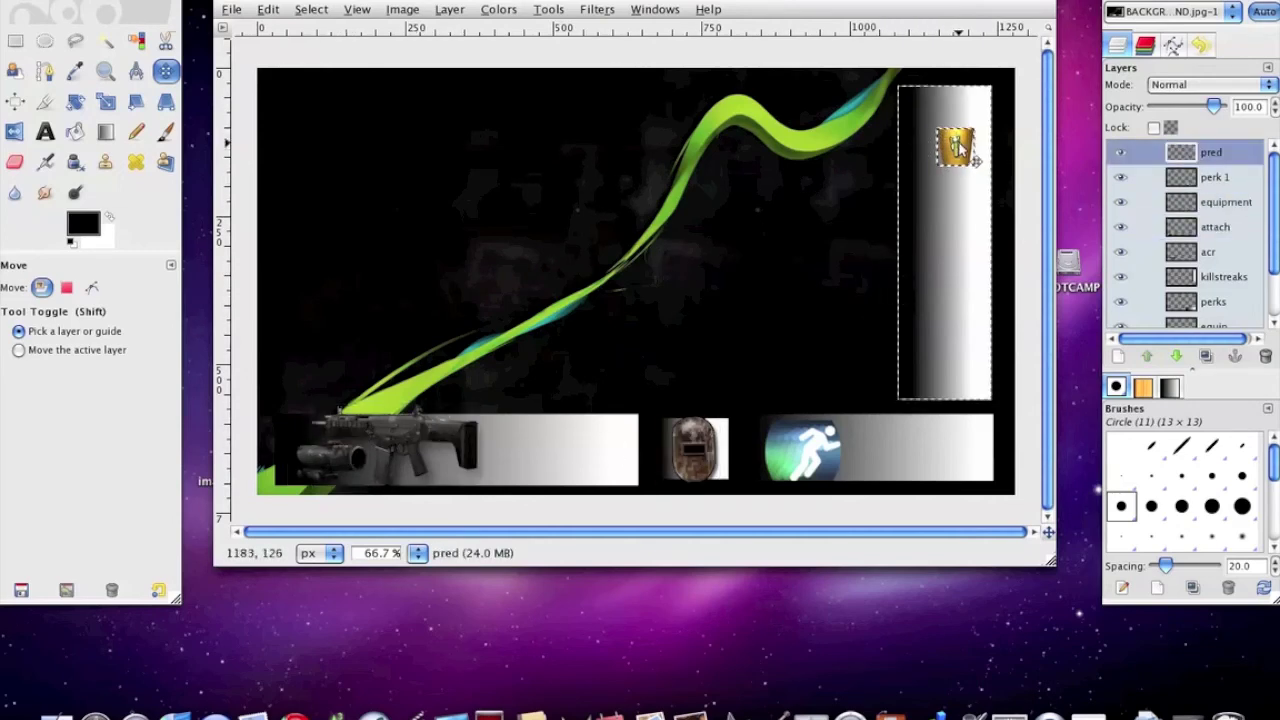
left_click(450, 10)
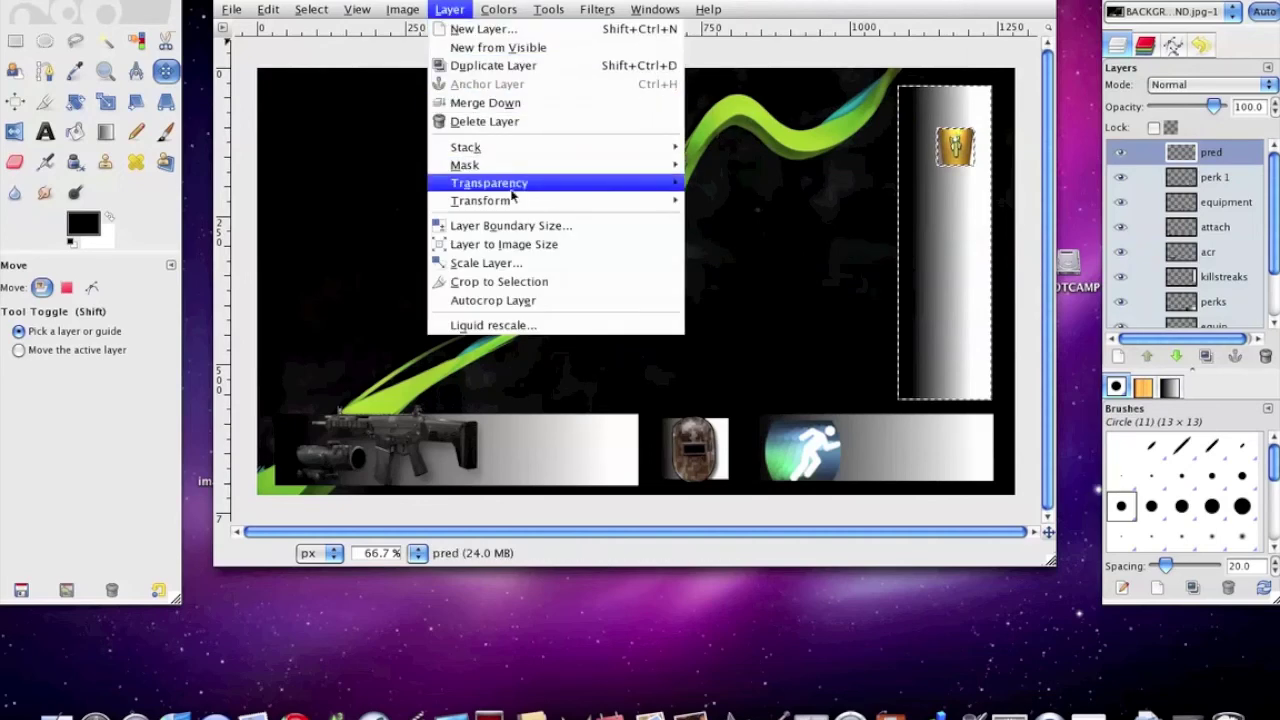
Scale up the pred layer and nudge it slightly left near the strip's top
left_click(513, 263)
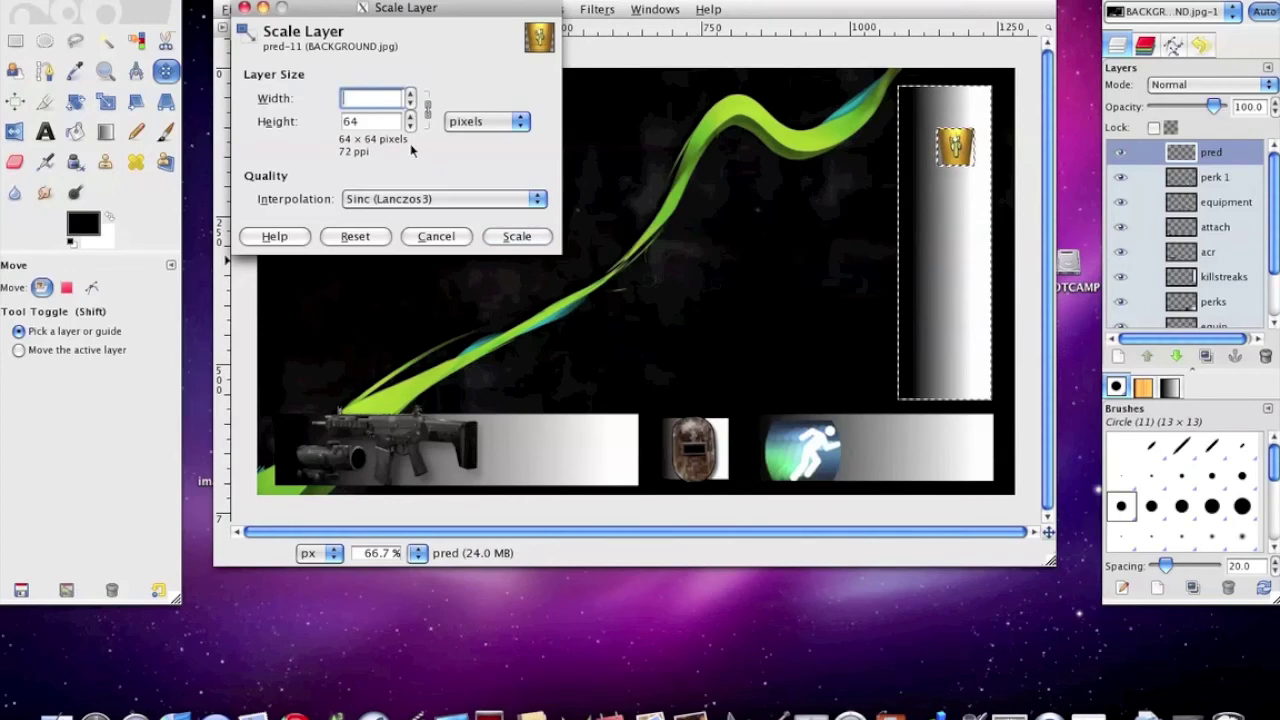
left_click(517, 236)
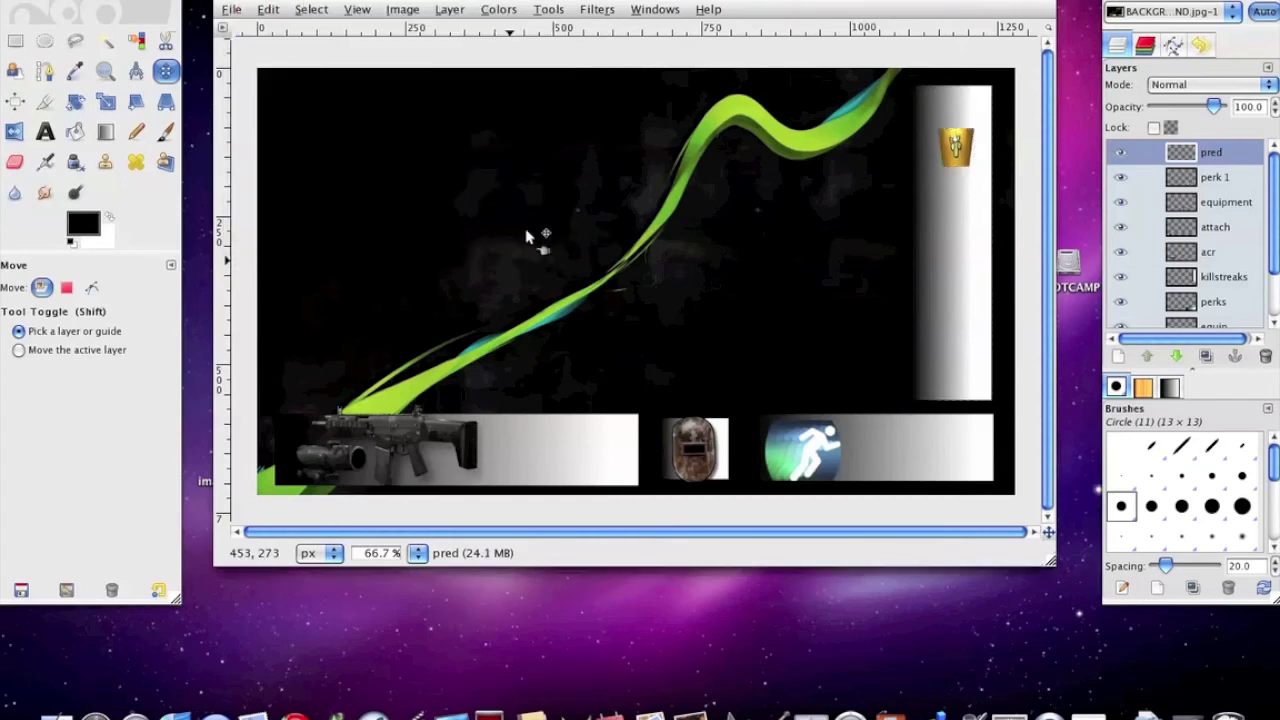
left_click_drag(963, 150, 956, 147)
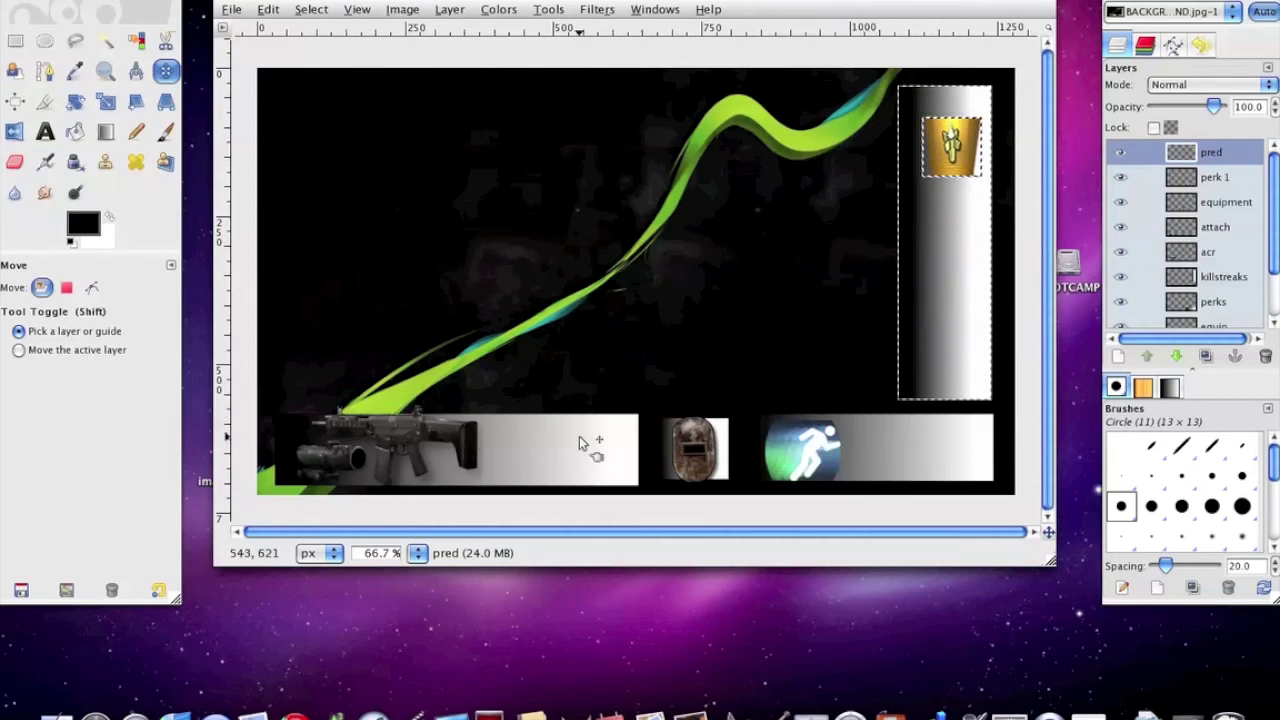
left_click(236, 10)
left_click(322, 170)
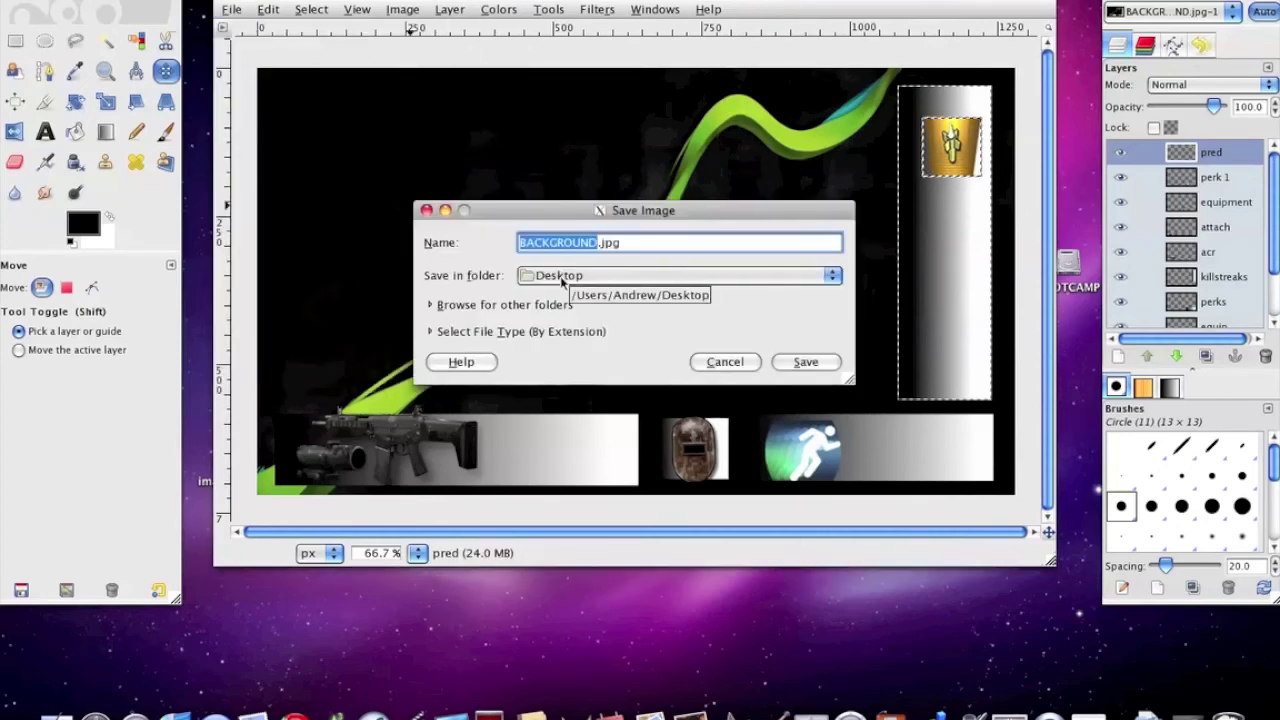
left_click(562, 280)
left_click(458, 243)
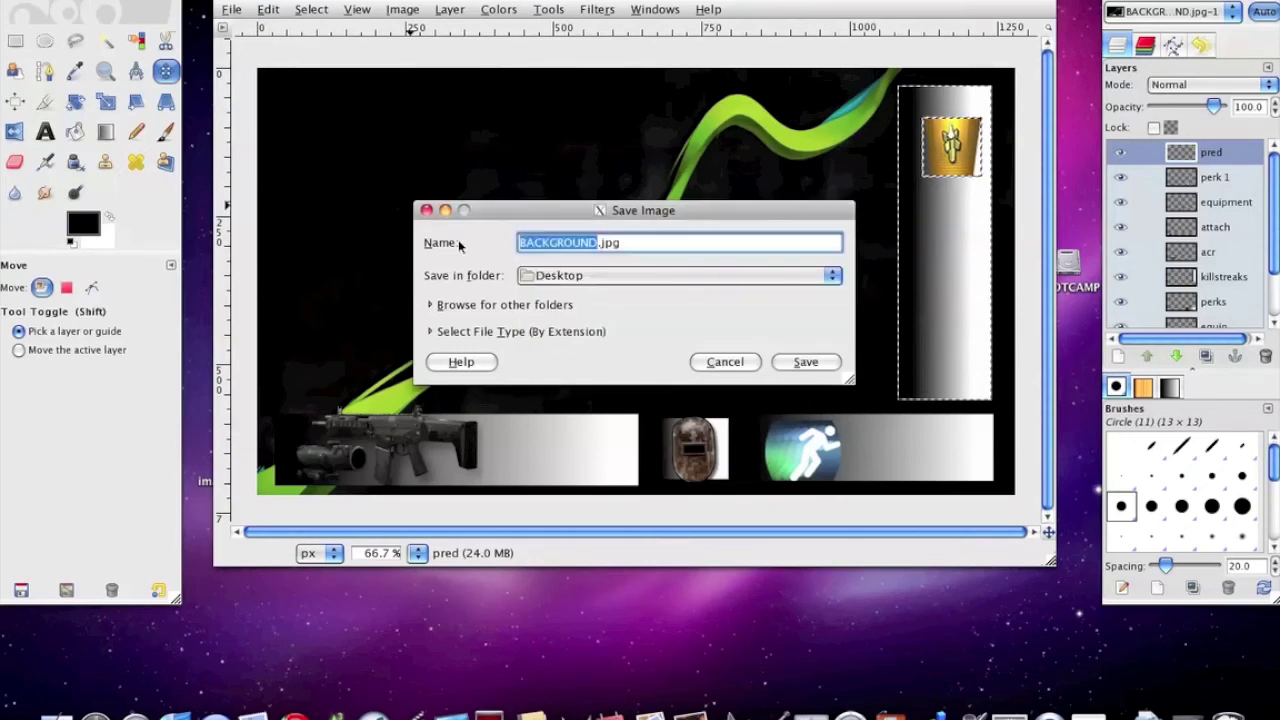
left_click(500, 333)
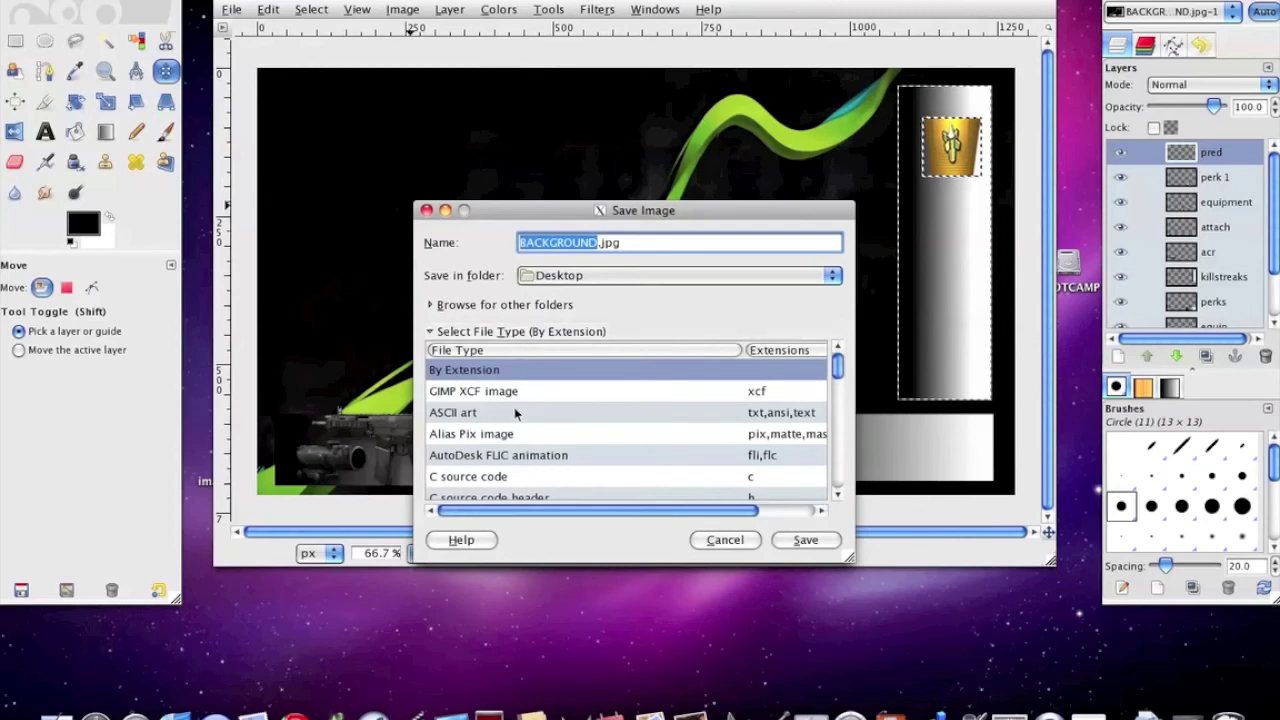
scroll(515, 412, "down", 3)
scroll(516, 413, "down", 2)
scroll(515, 422, "up", 3)
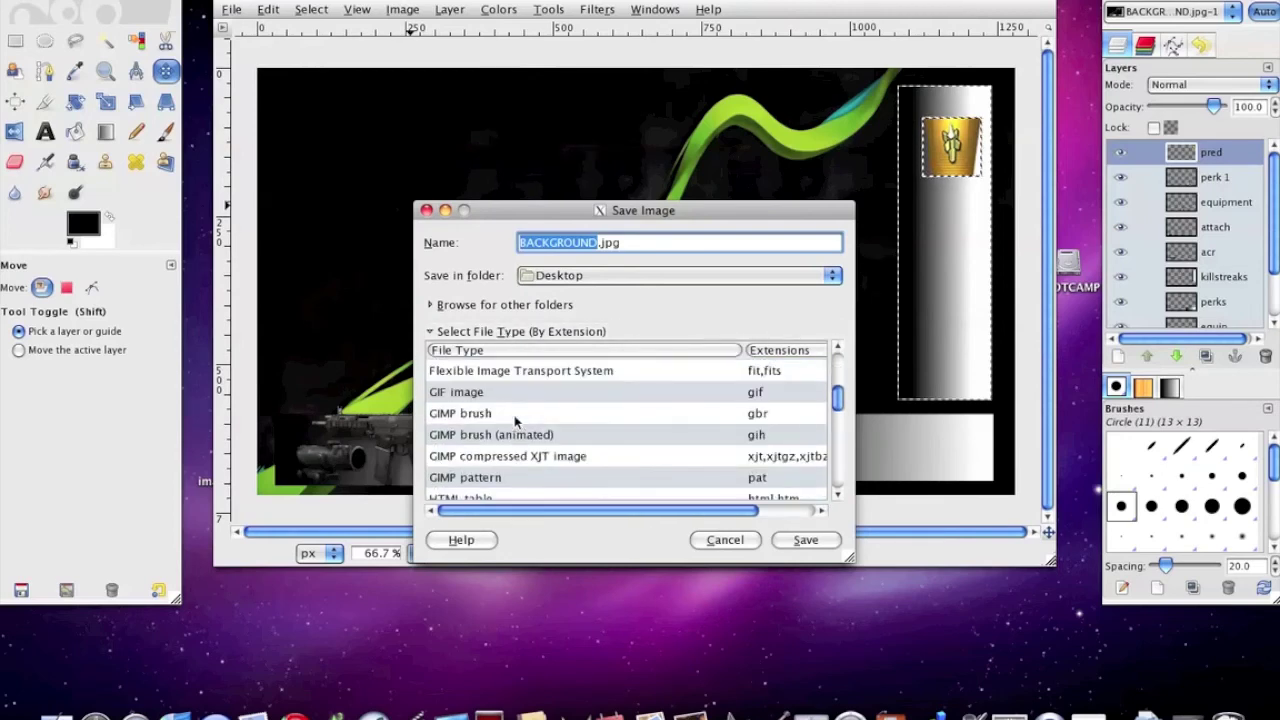
scroll(516, 423, "down", 4)
scroll(515, 422, "down", 2)
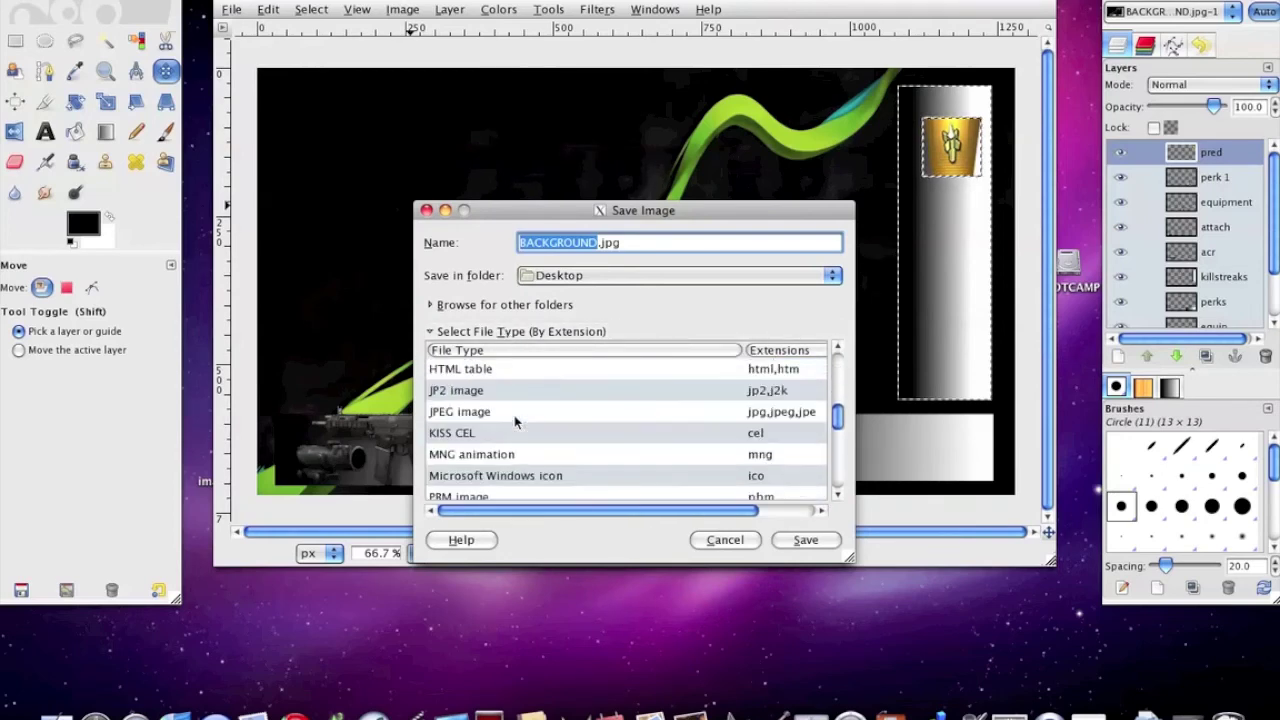
left_click(466, 413)
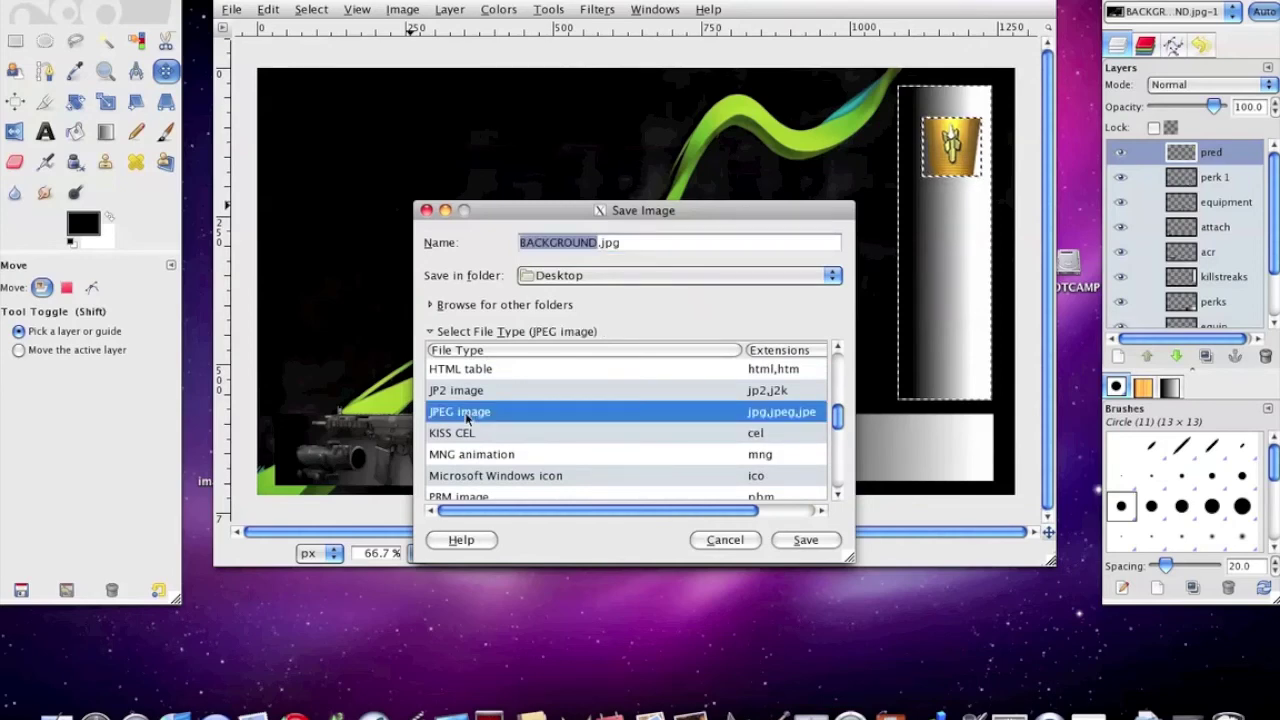
left_click(722, 541)
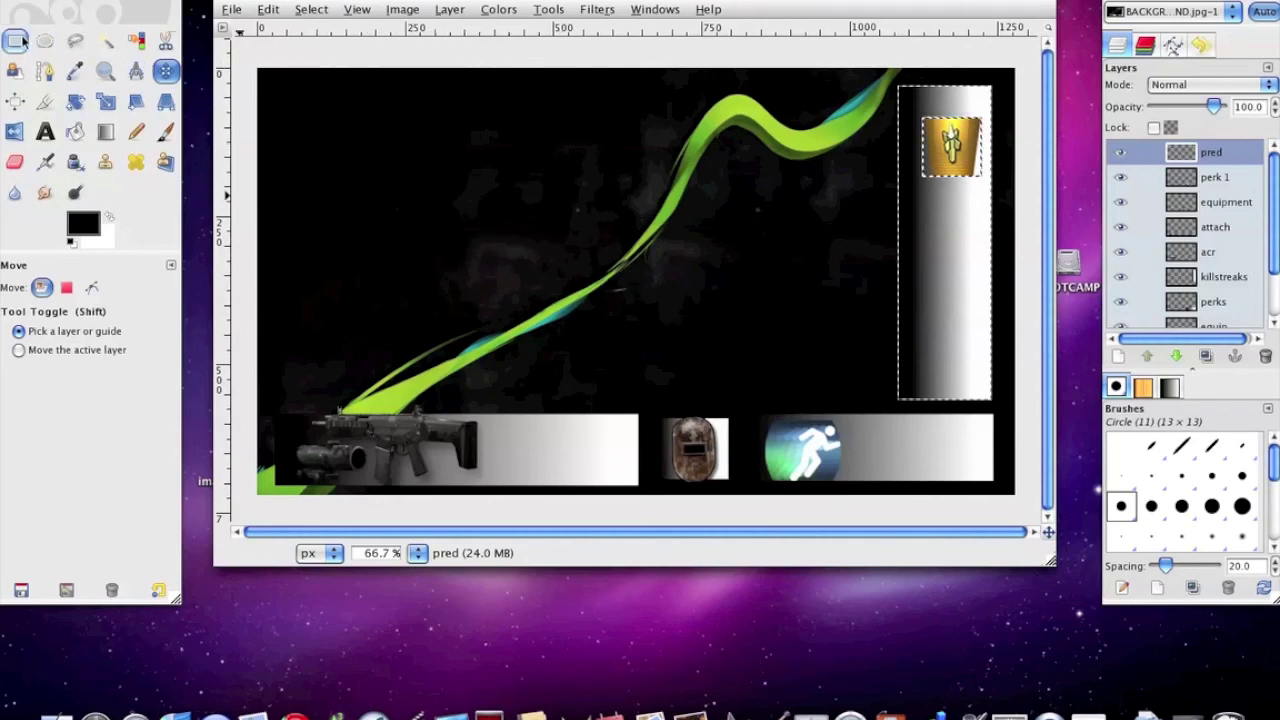
Create a new layer named 'video'
left_click(1120, 357)
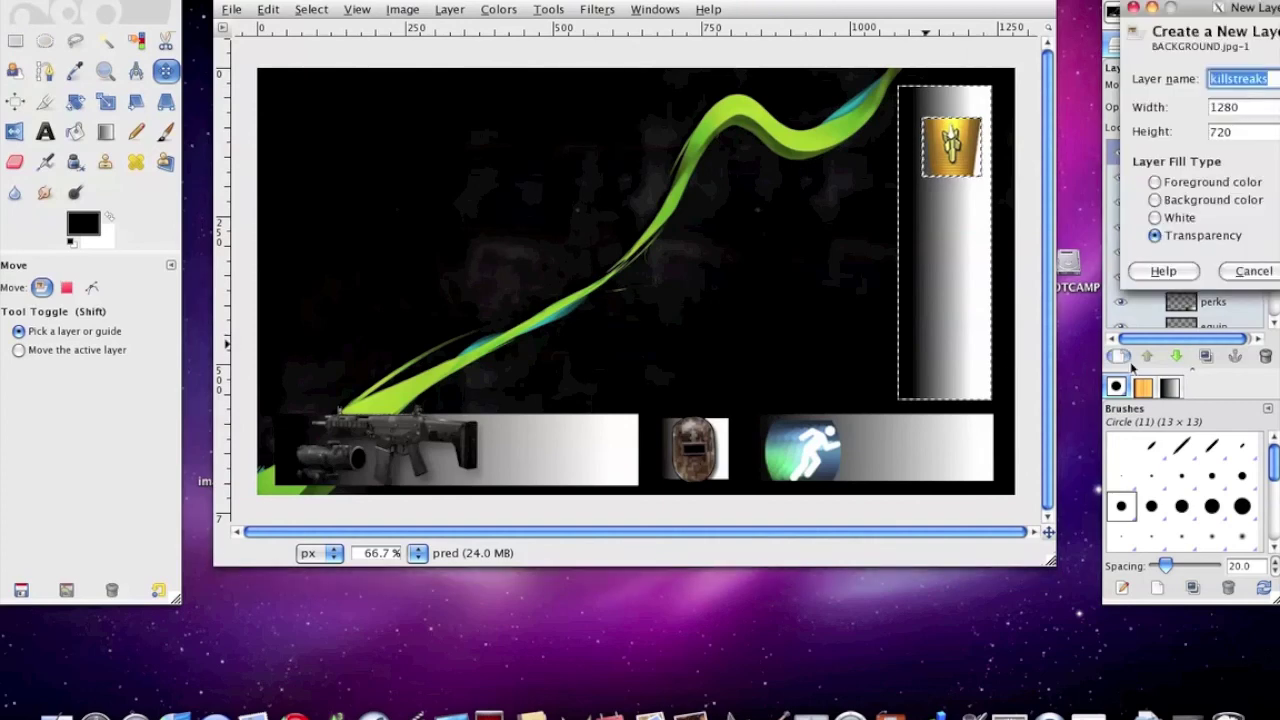
key("BackSpace")
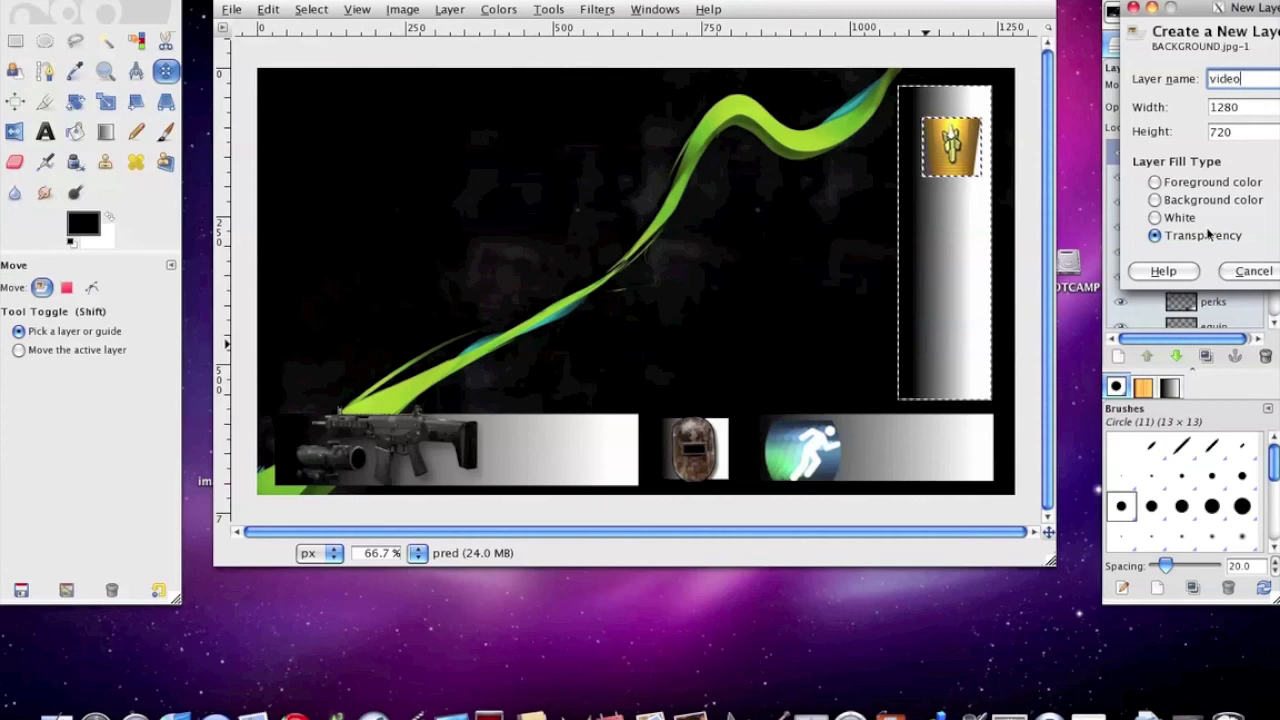
key("Return")
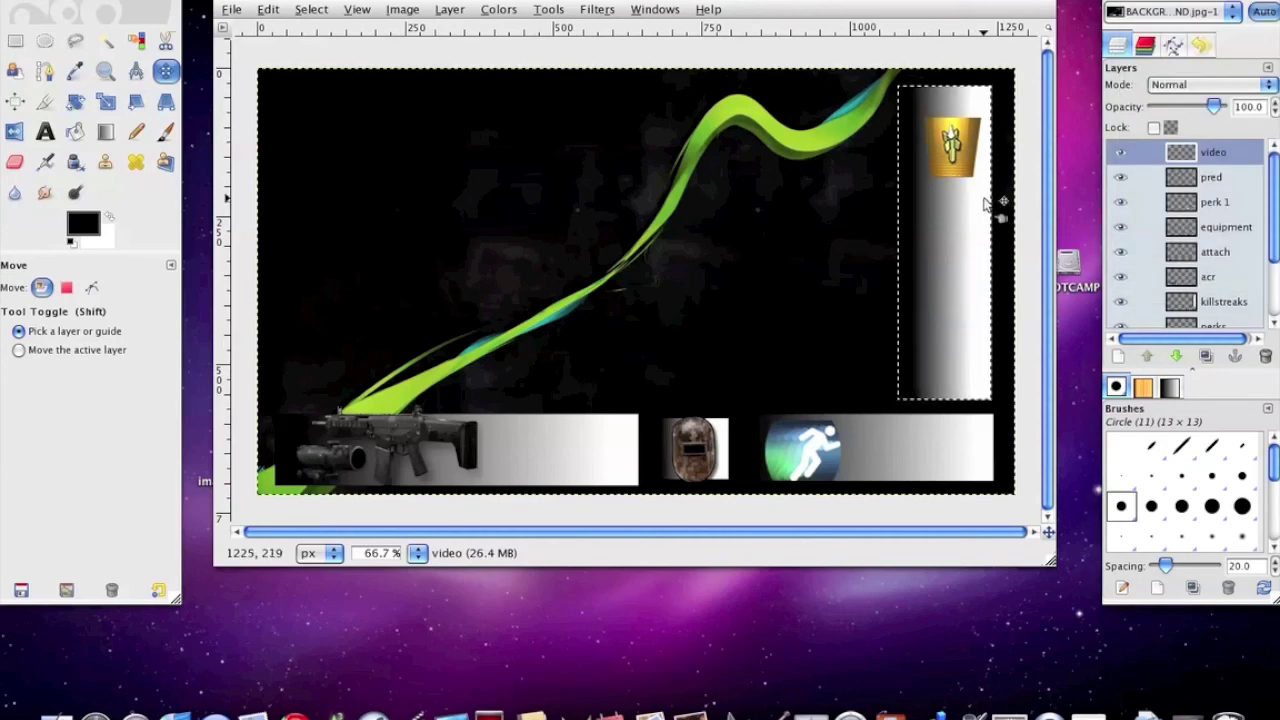
Select a large rectangle above the icon boxes and fill it with a black-to-white gradient
left_click(15, 40)
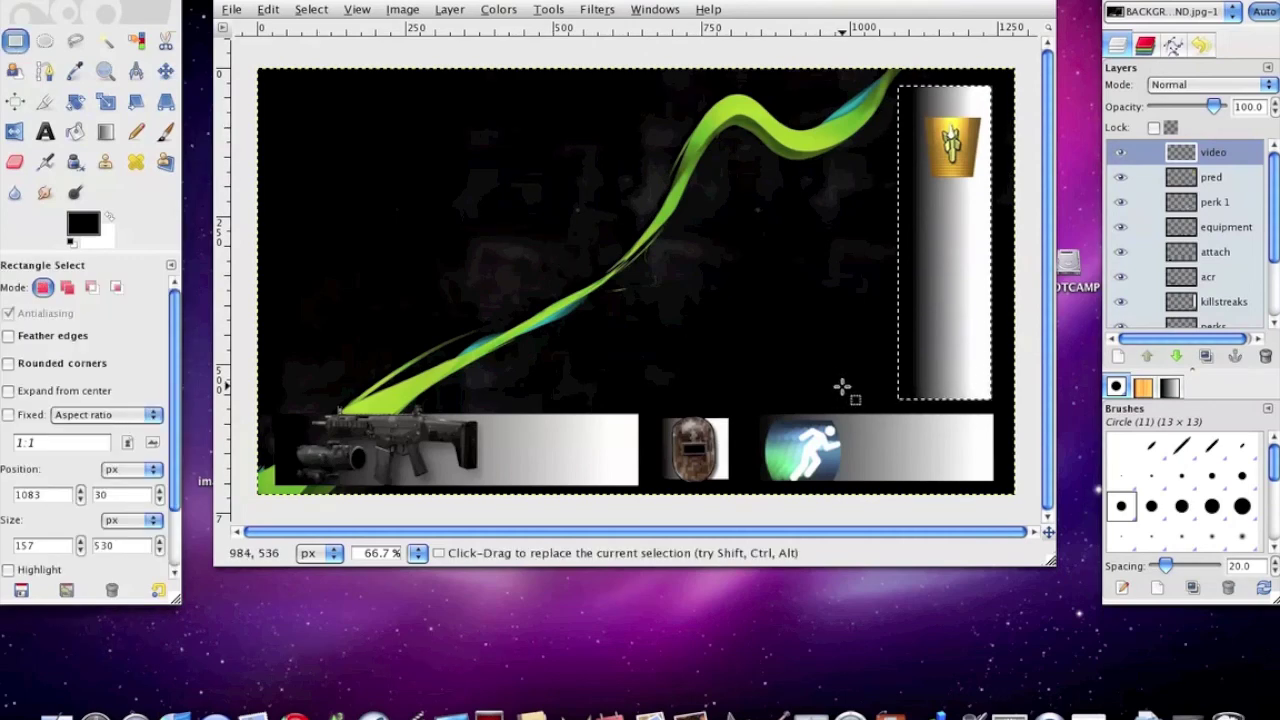
left_click_drag(856, 392, 297, 85)
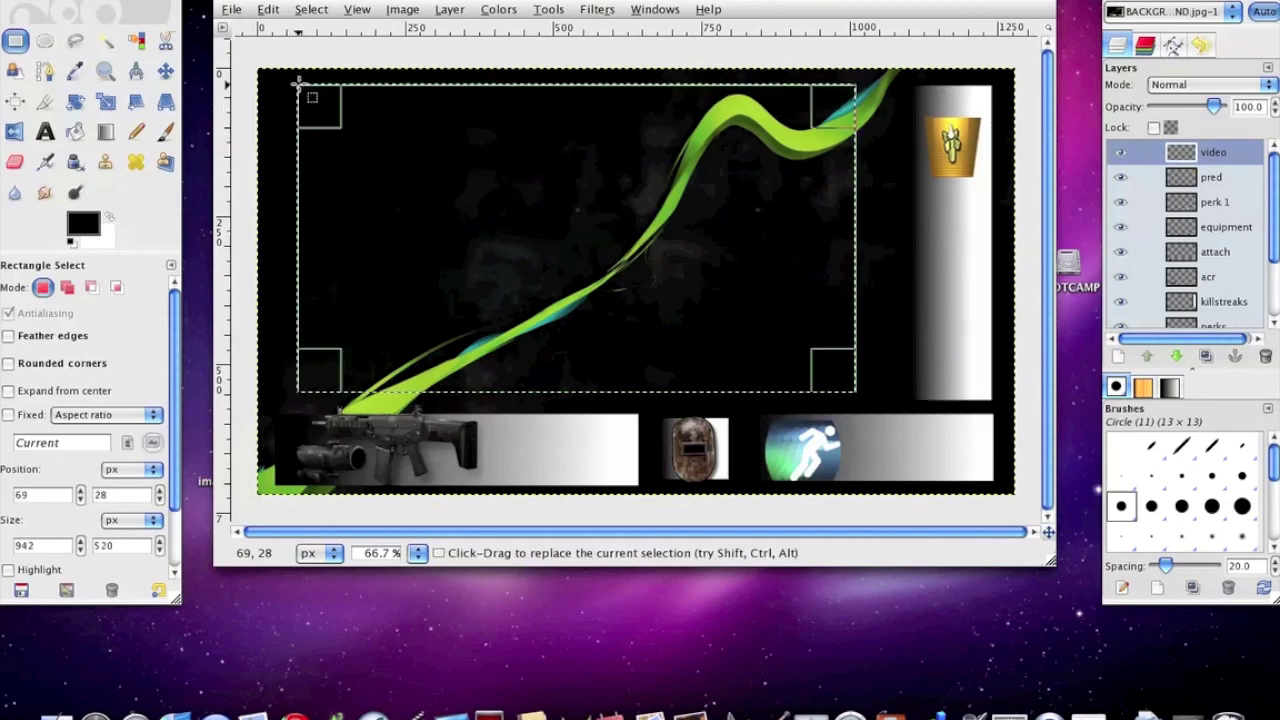
left_click(105, 132)
left_click_drag(320, 215, 783, 221)
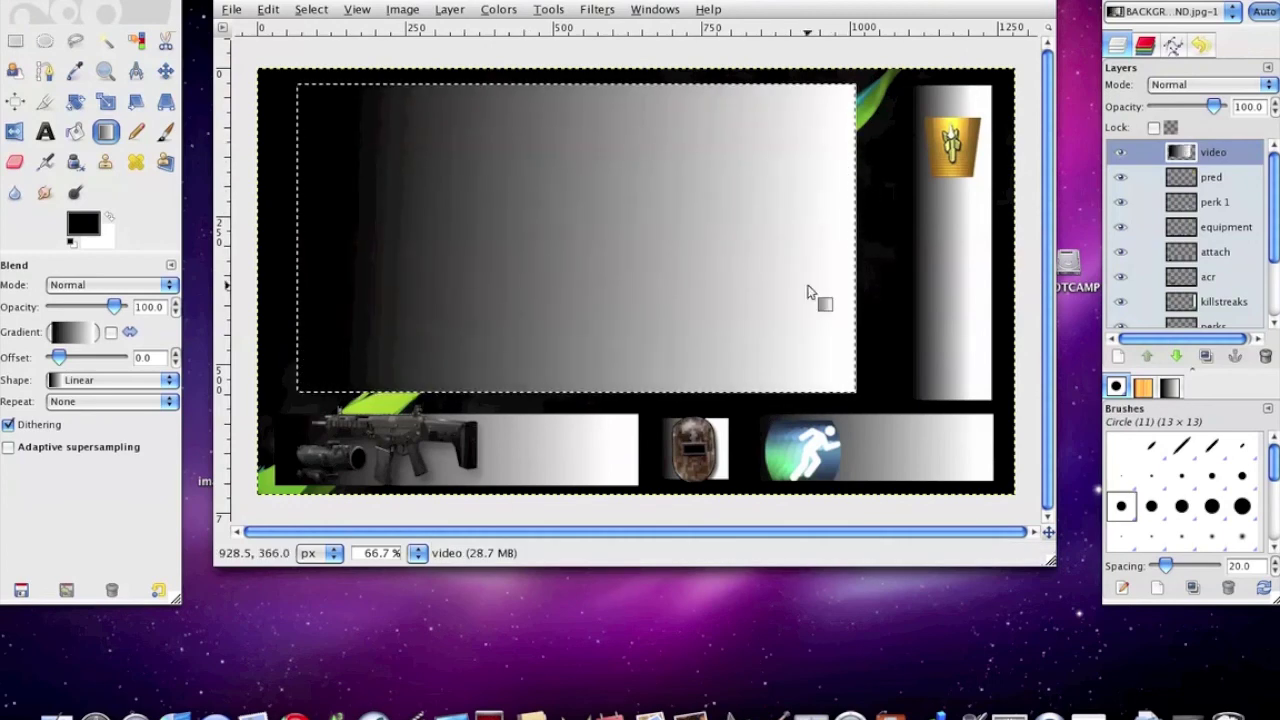